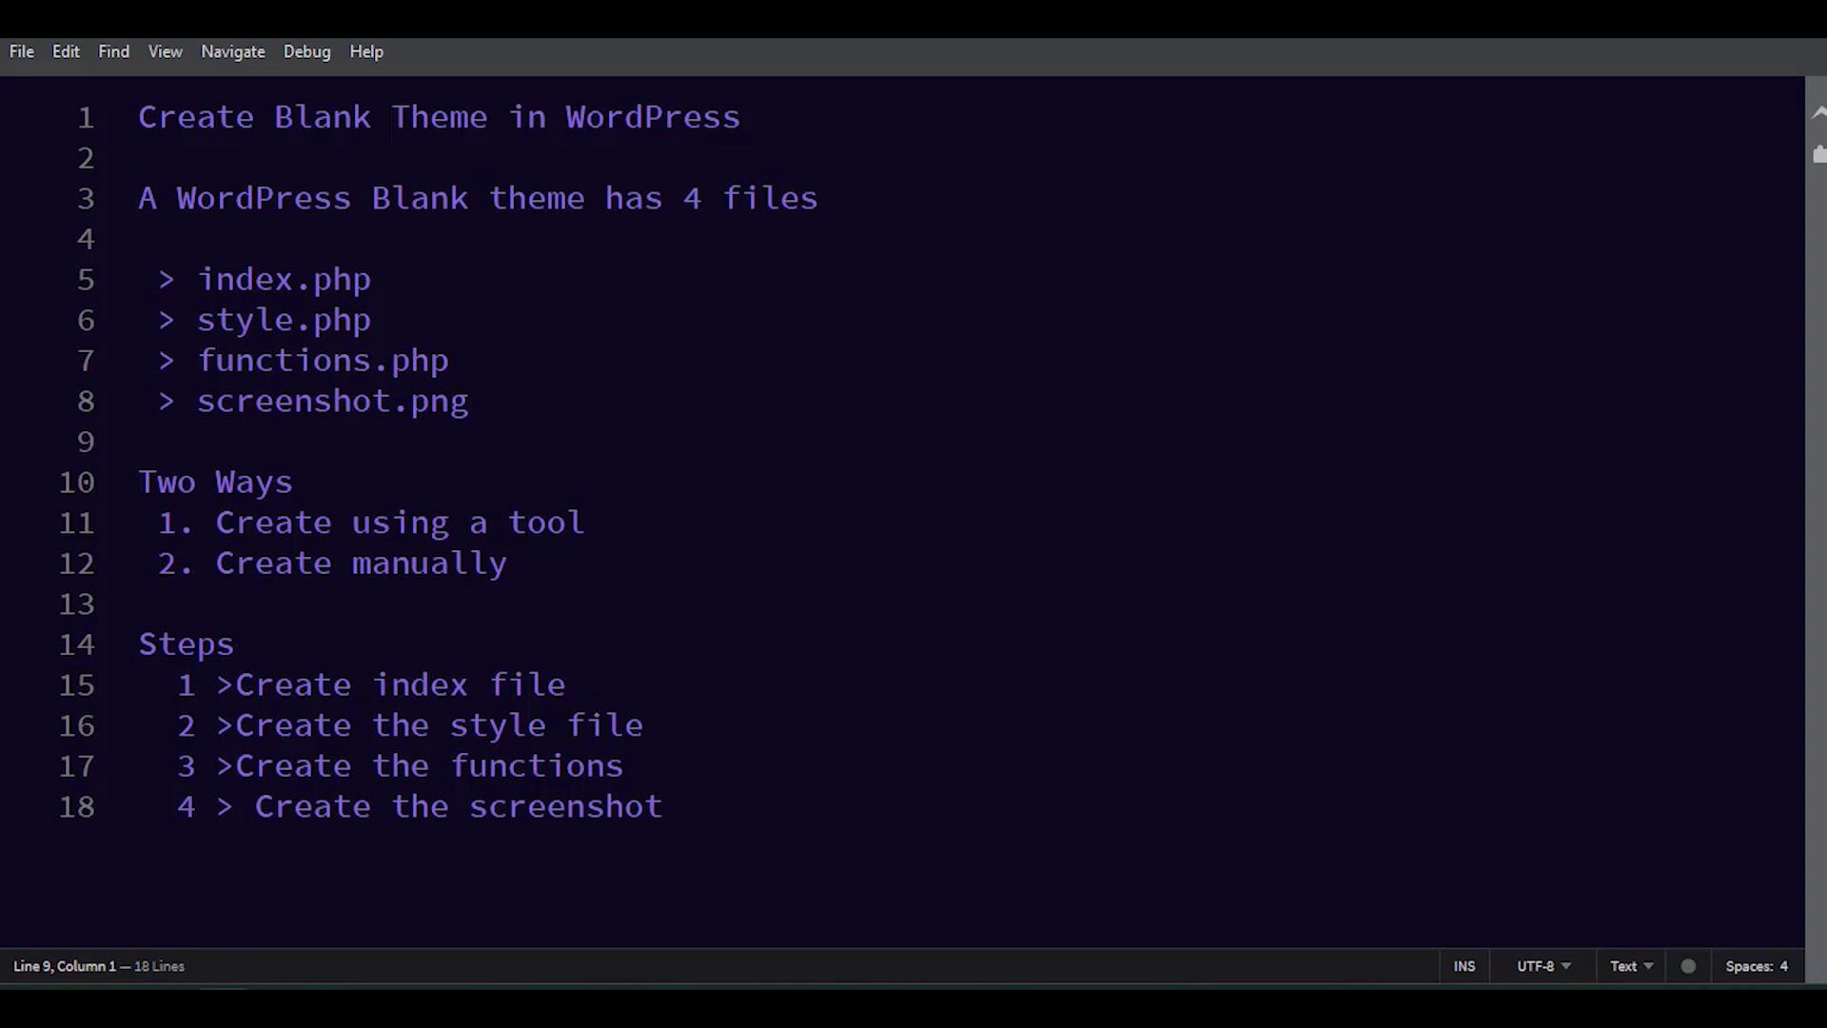
# - Highlight the notes on index.php, style.php, functions.php, screenshot.png and the create-with-a-tool option
pyautogui.moveTo(372, 279); pyautogui.dragTo(276, 280)
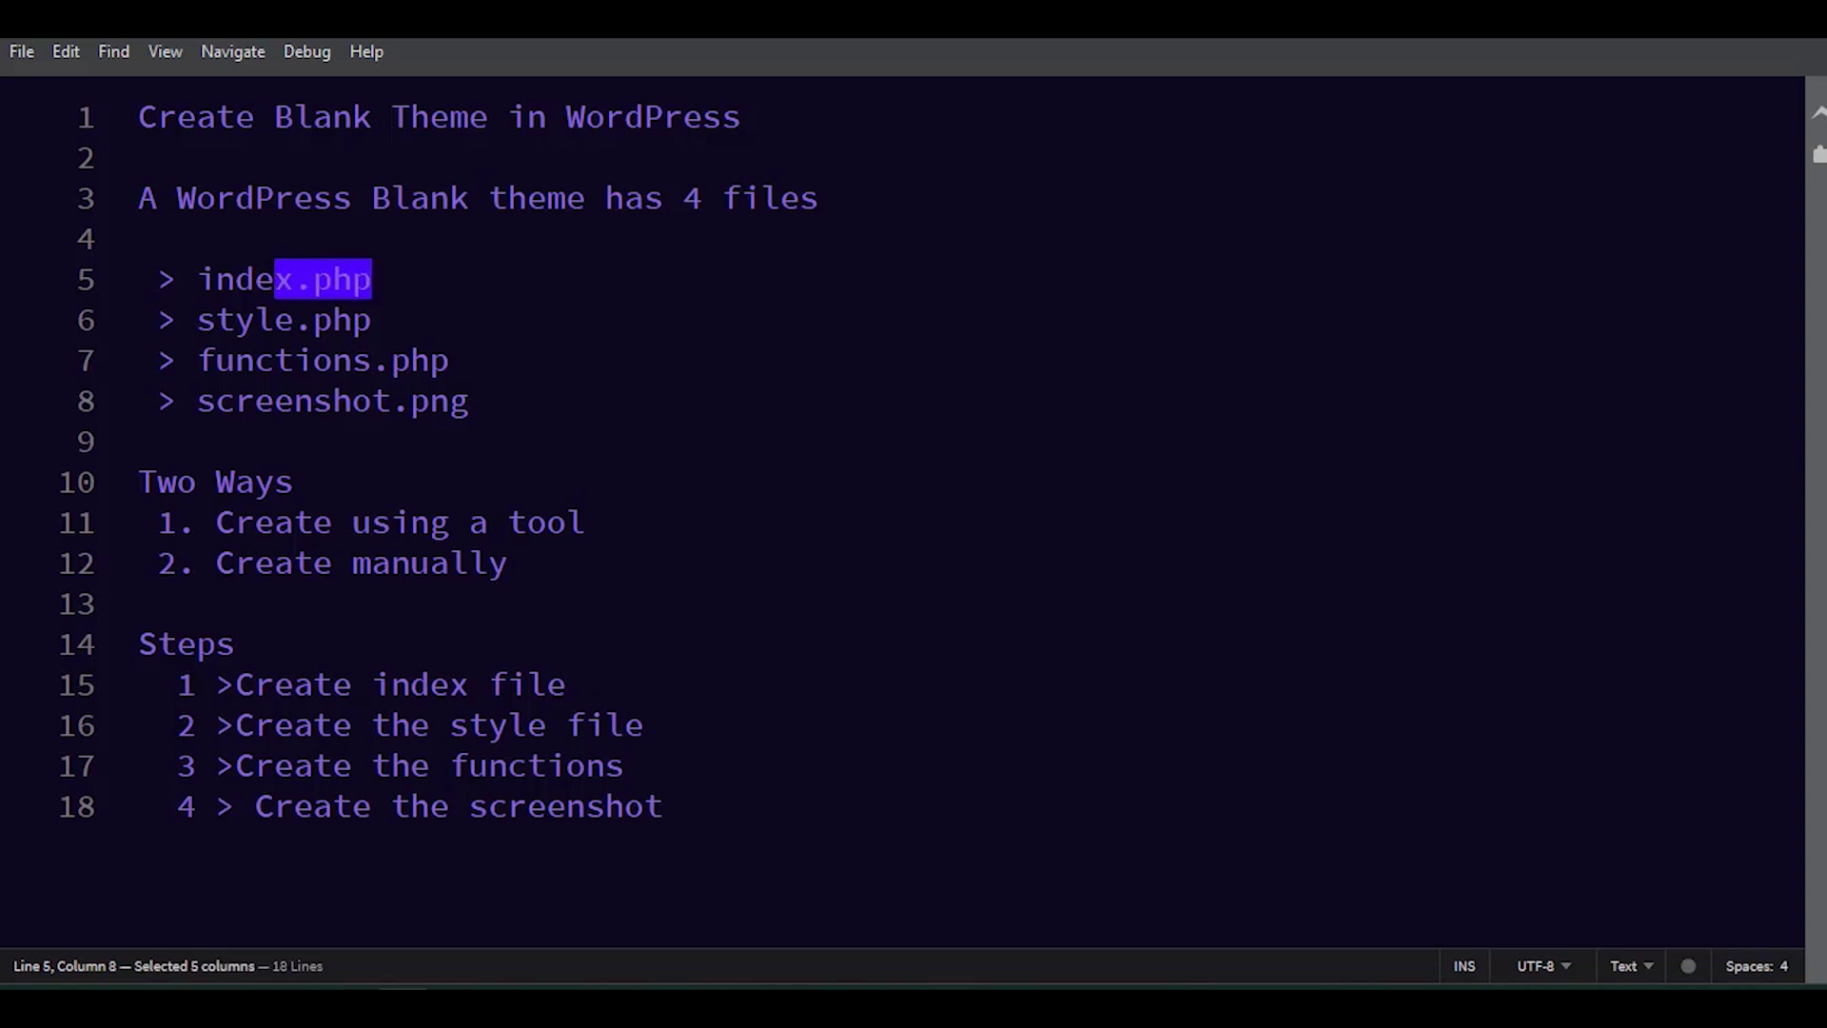
pyautogui.moveTo(372, 320); pyautogui.dragTo(218, 320)
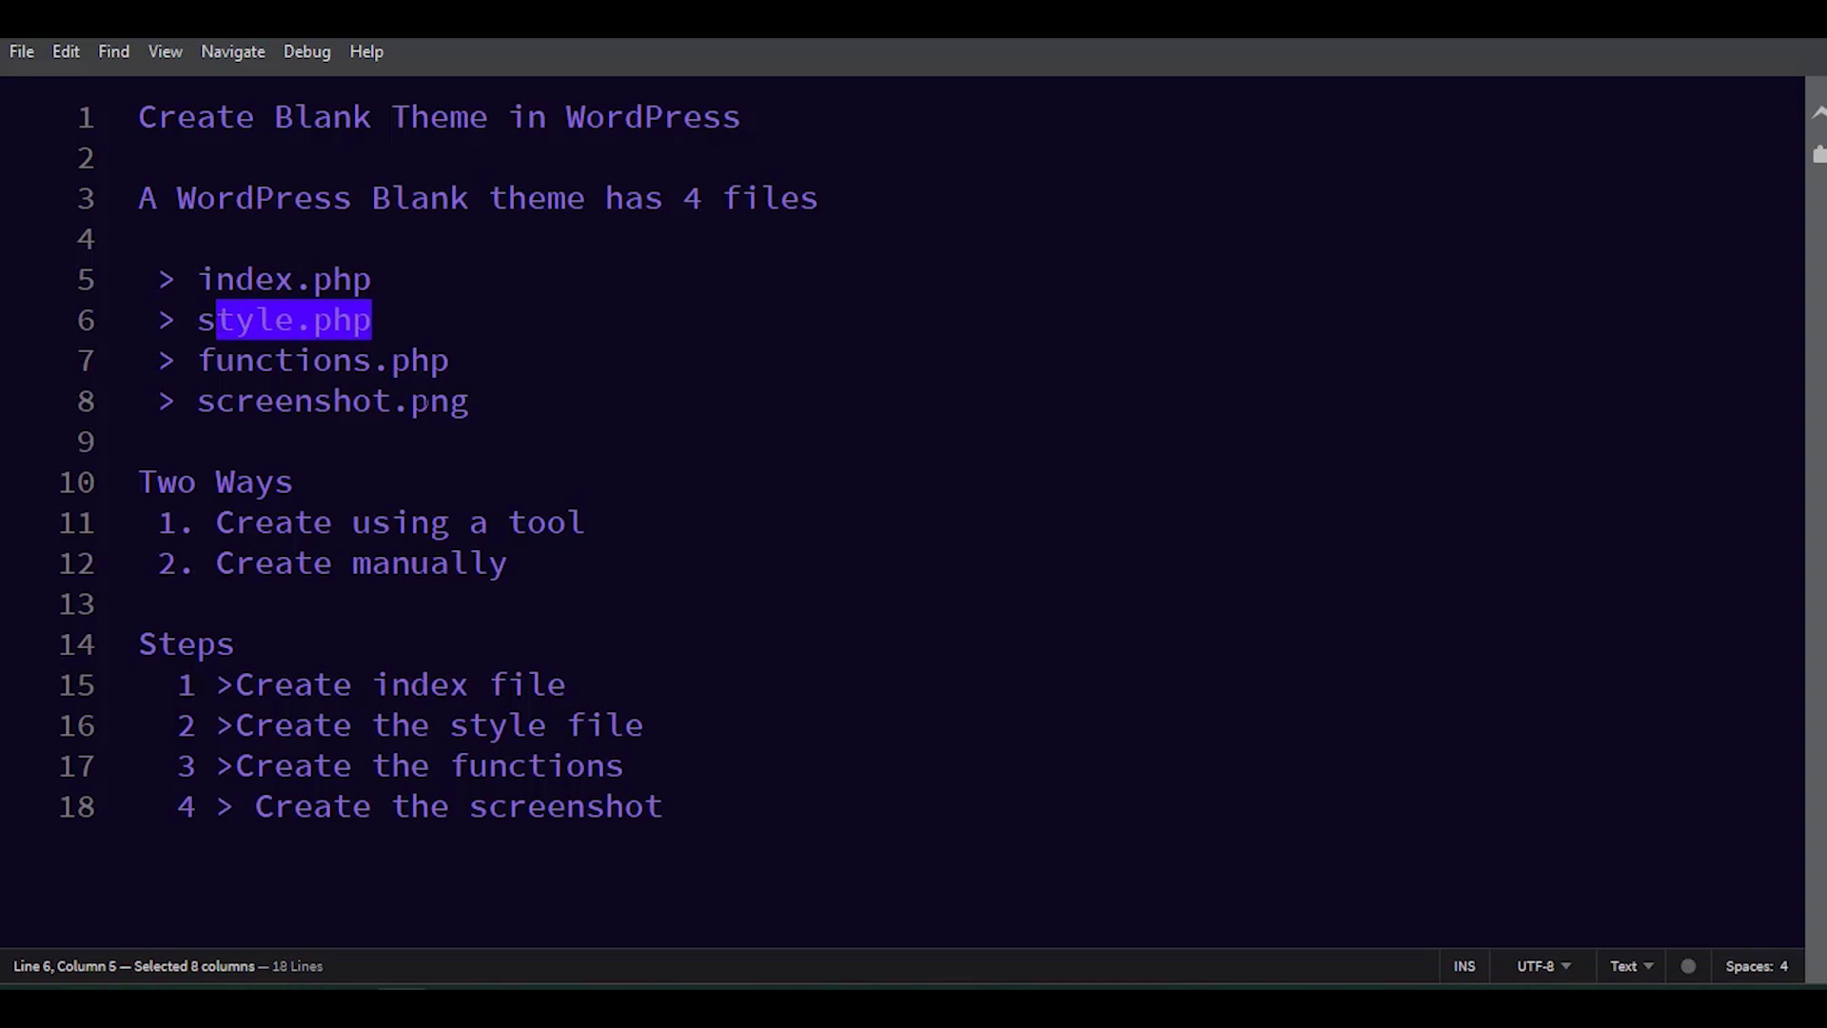
pyautogui.moveTo(449, 360); pyautogui.dragTo(236, 360)
pyautogui.moveTo(469, 402); pyautogui.dragTo(238, 401)
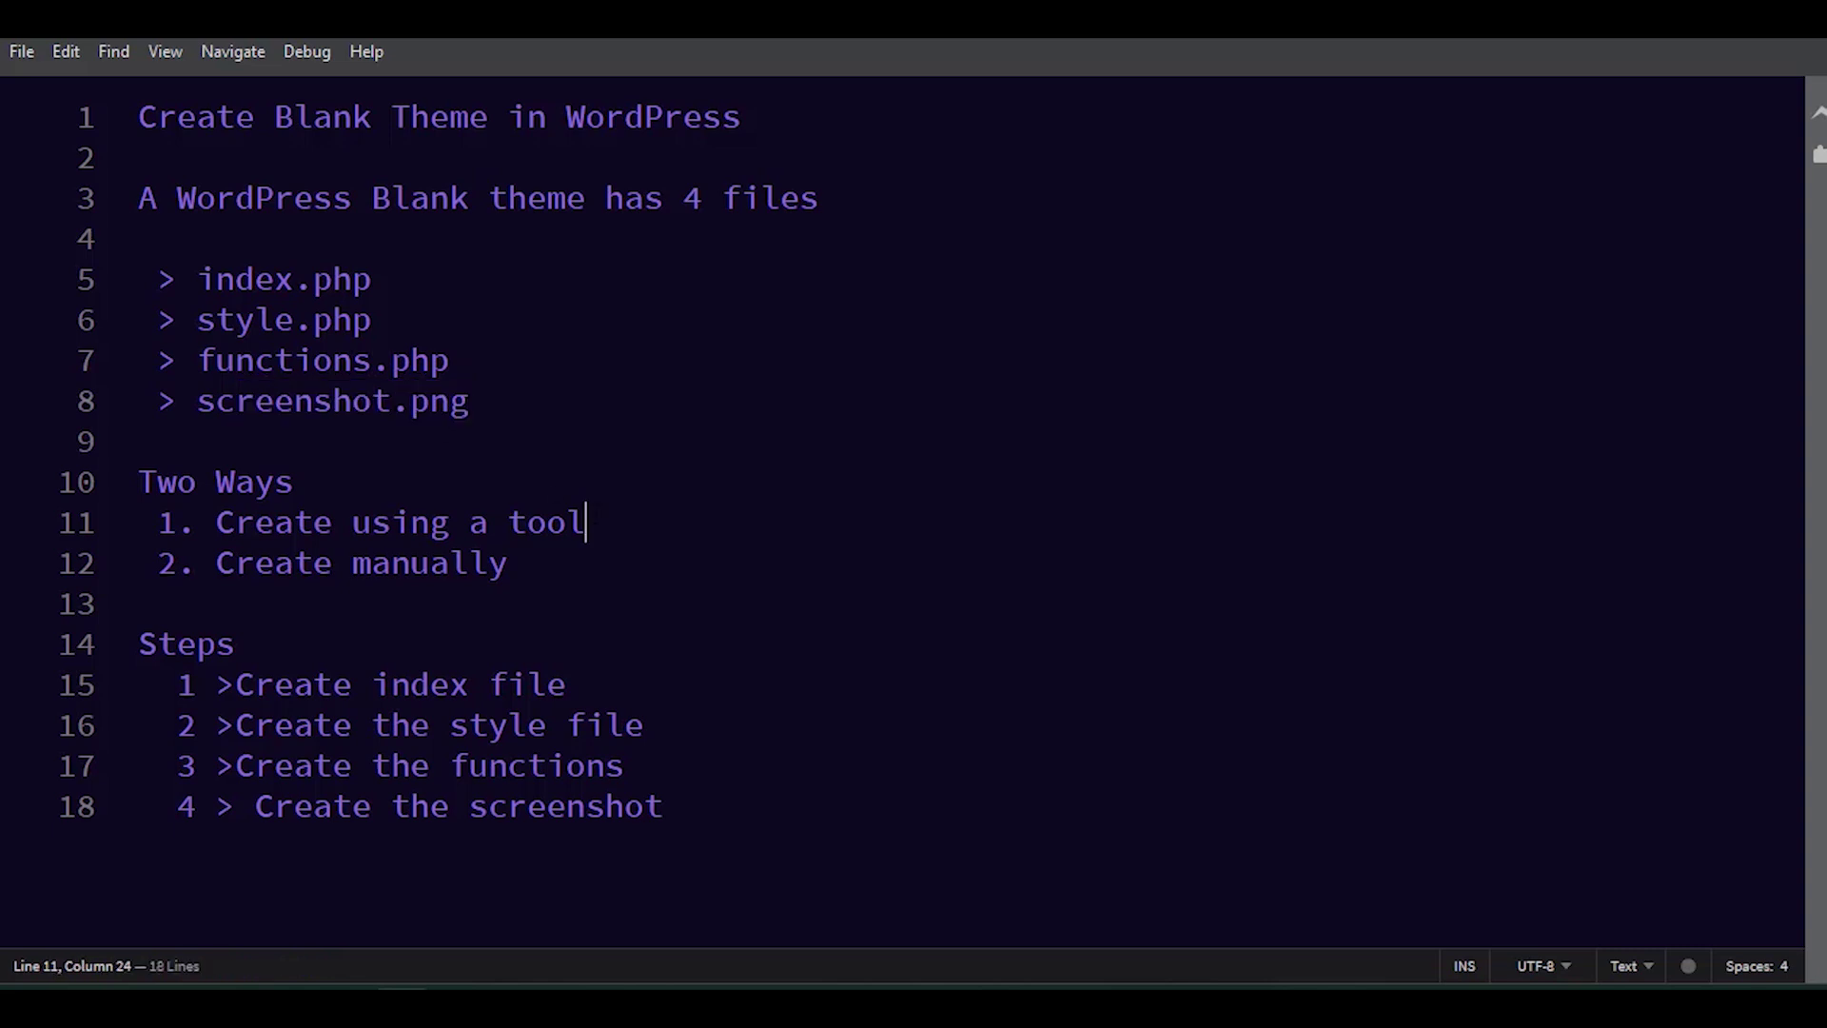
pyautogui.moveTo(586, 522); pyautogui.dragTo(234, 522)
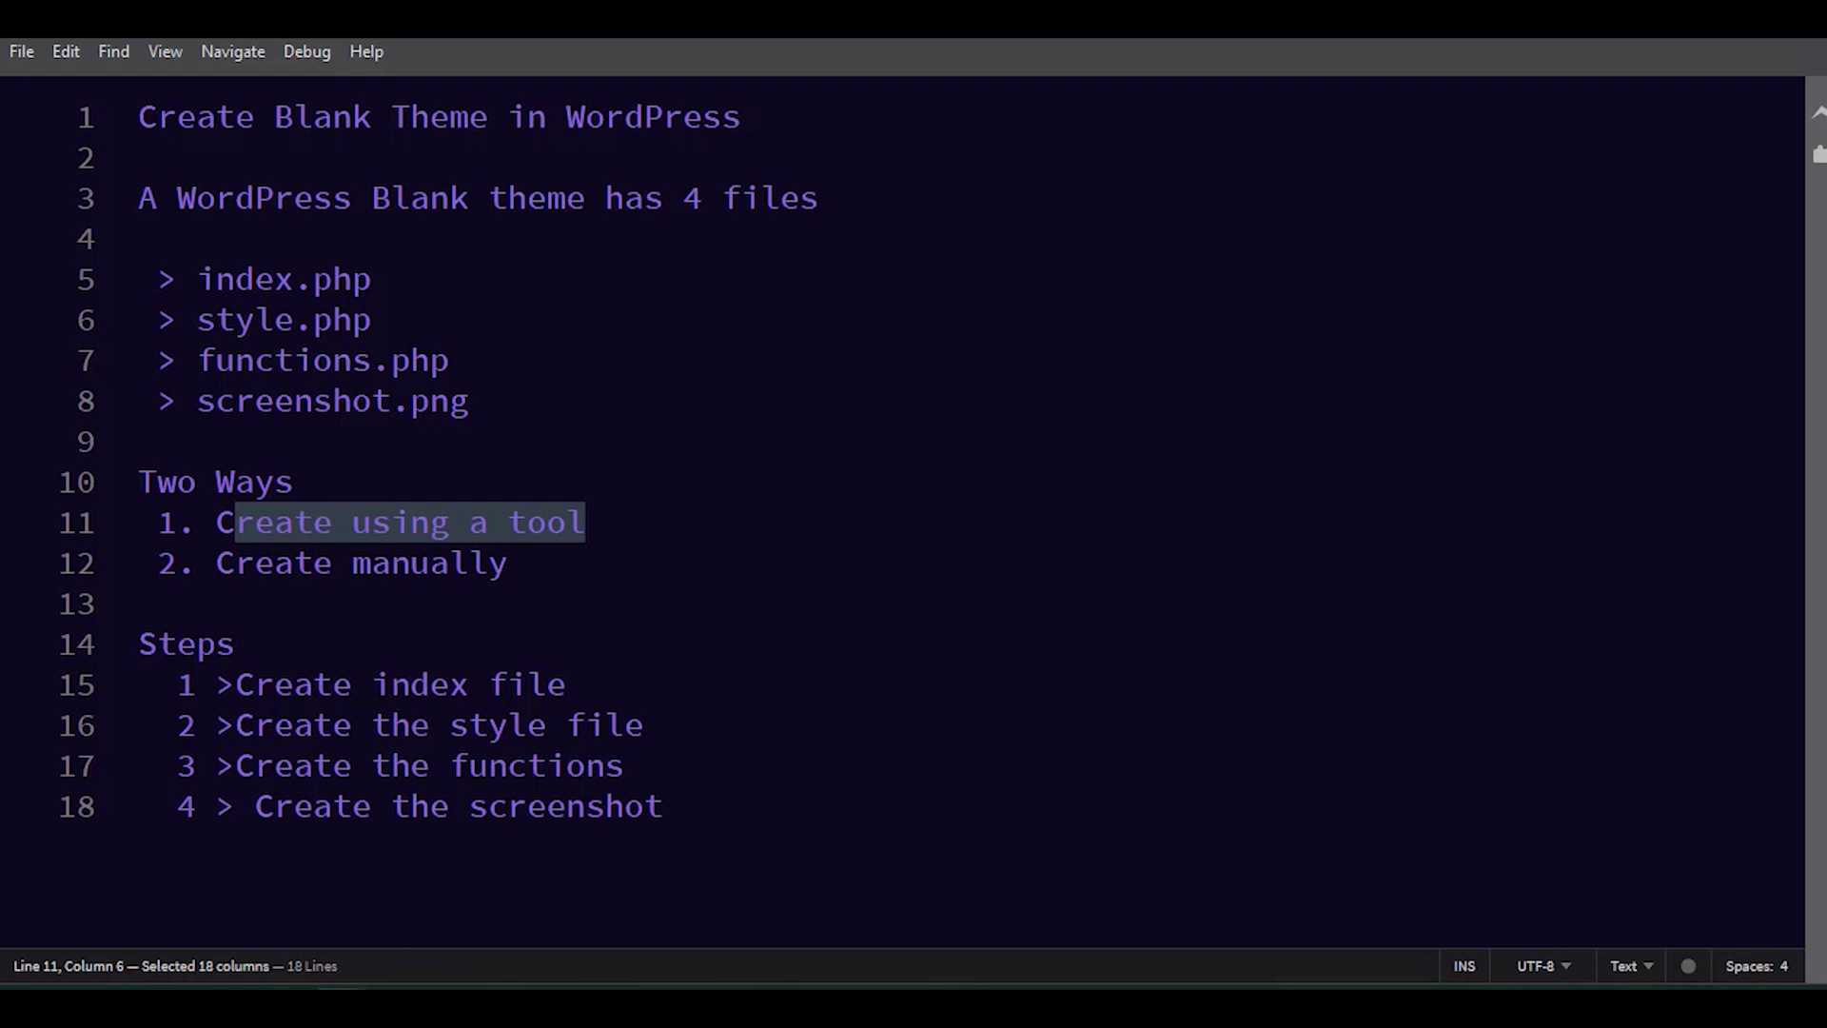
# - Bring Firefox forward, maximize it, and point out the underscores.me address
pyautogui.hotkey('alt', 'Tab')
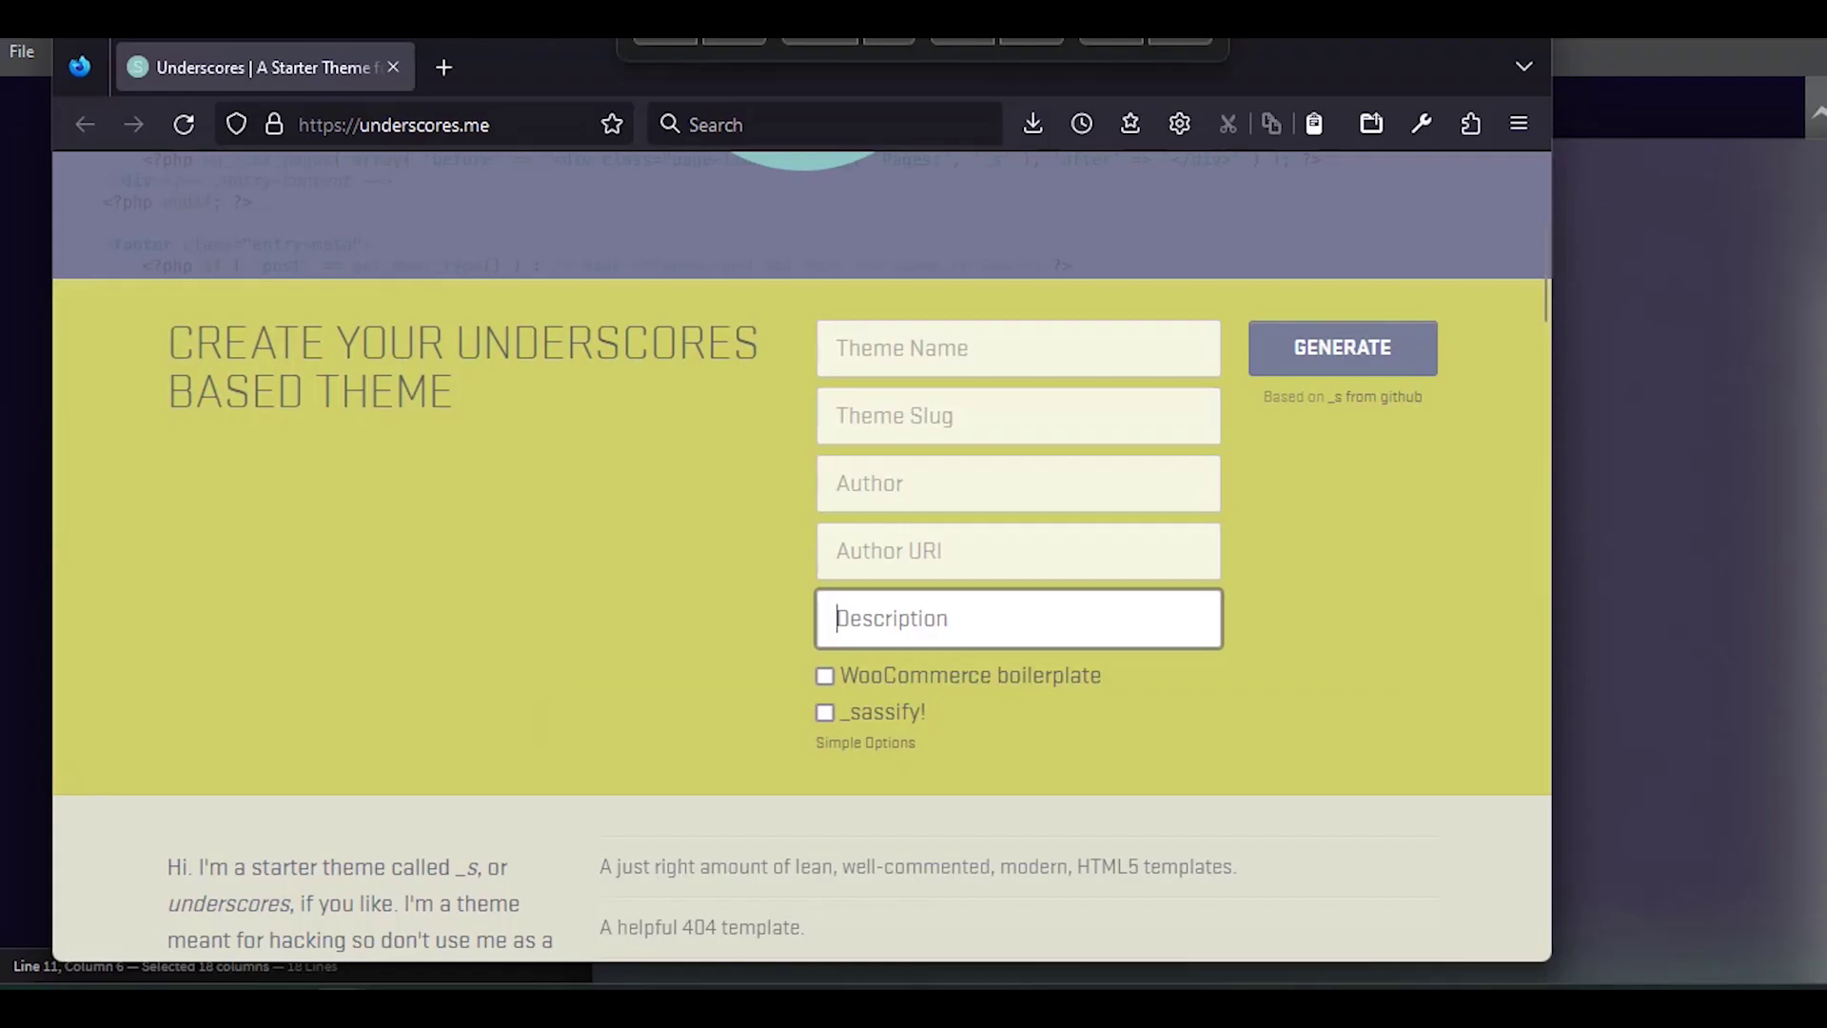
pyautogui.moveTo(834, 40); pyautogui.dragTo(736, 35)
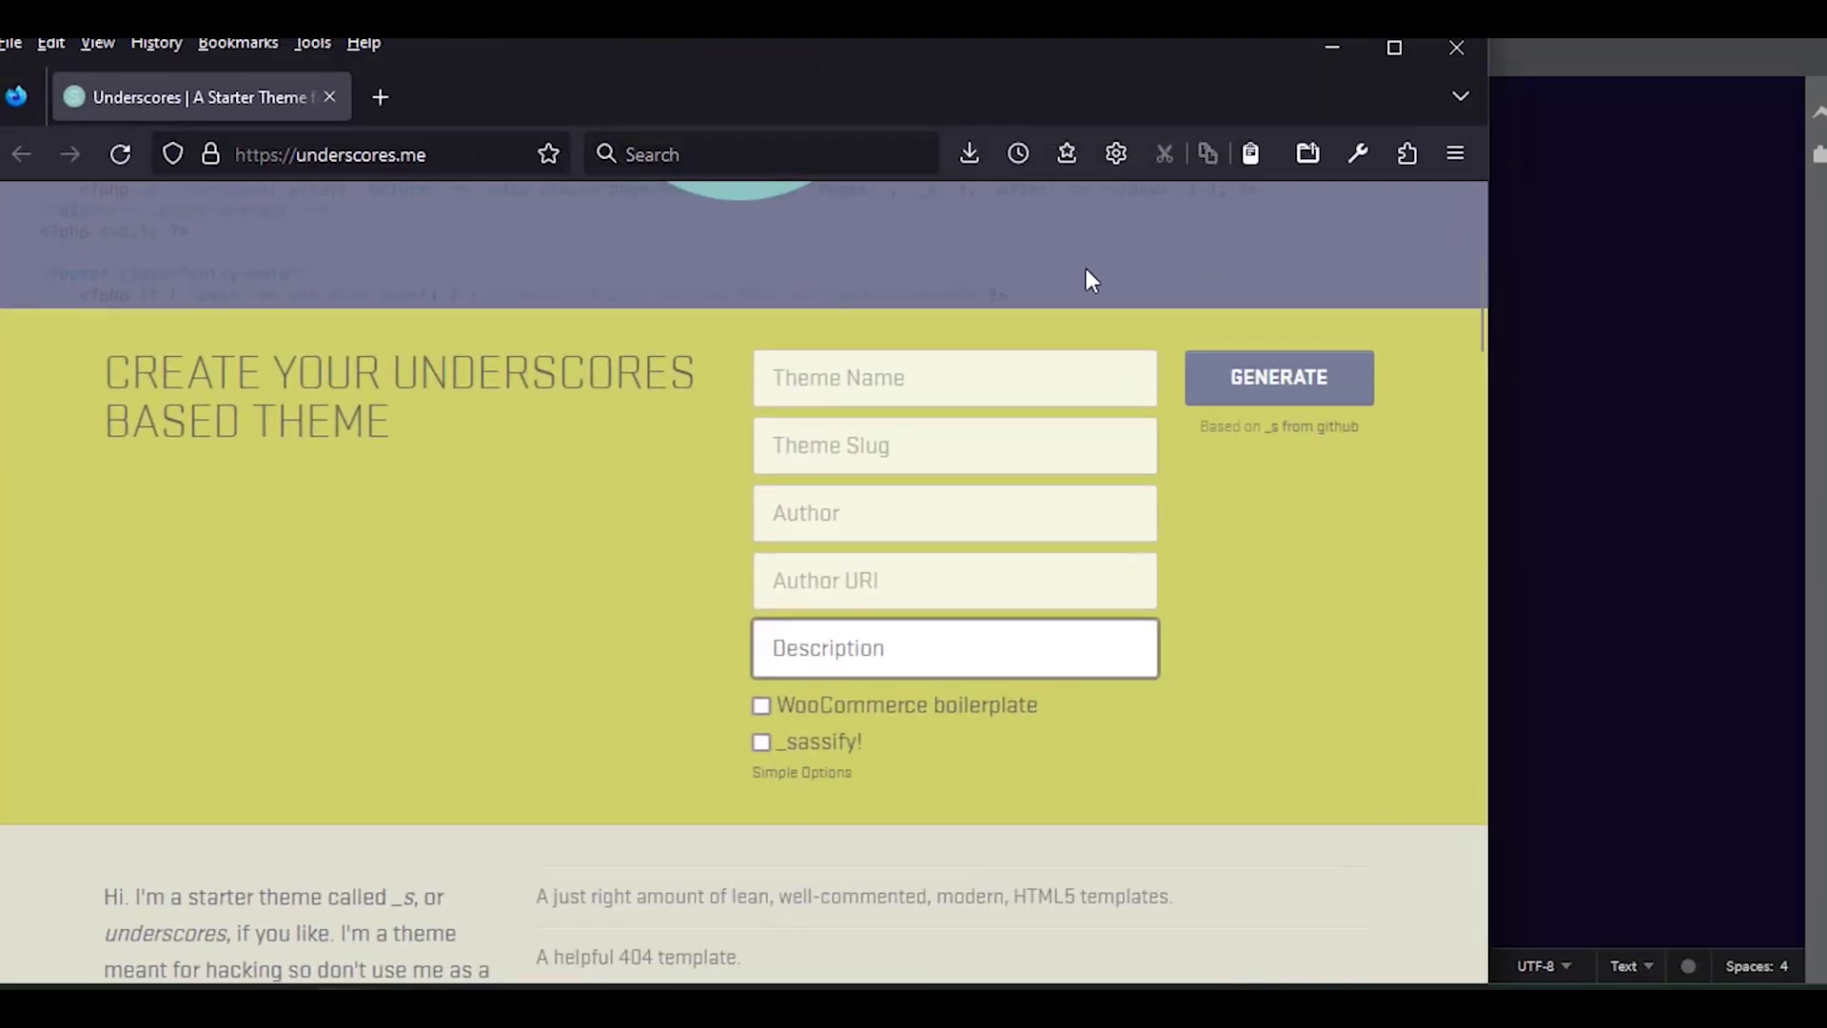
pyautogui.click(1395, 47)
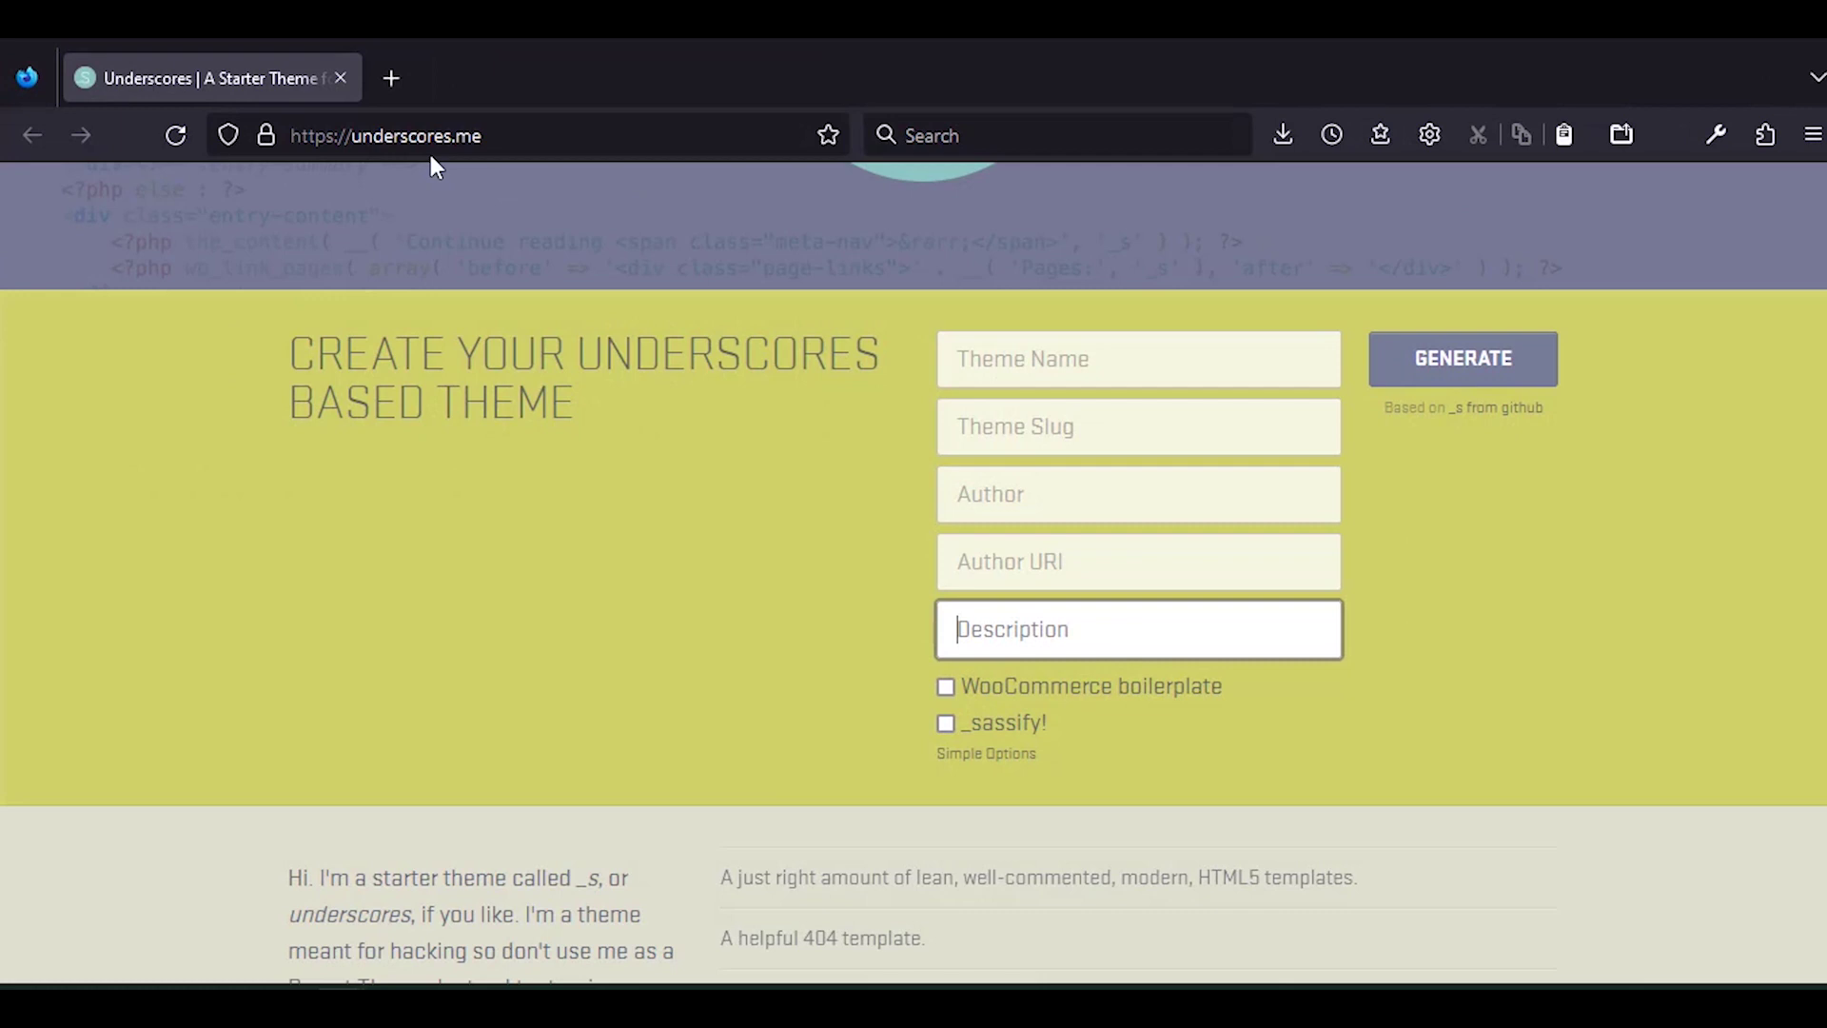
pyautogui.scroll(3, 531, 342)
pyautogui.moveTo(482, 136); pyautogui.dragTo(353, 136)
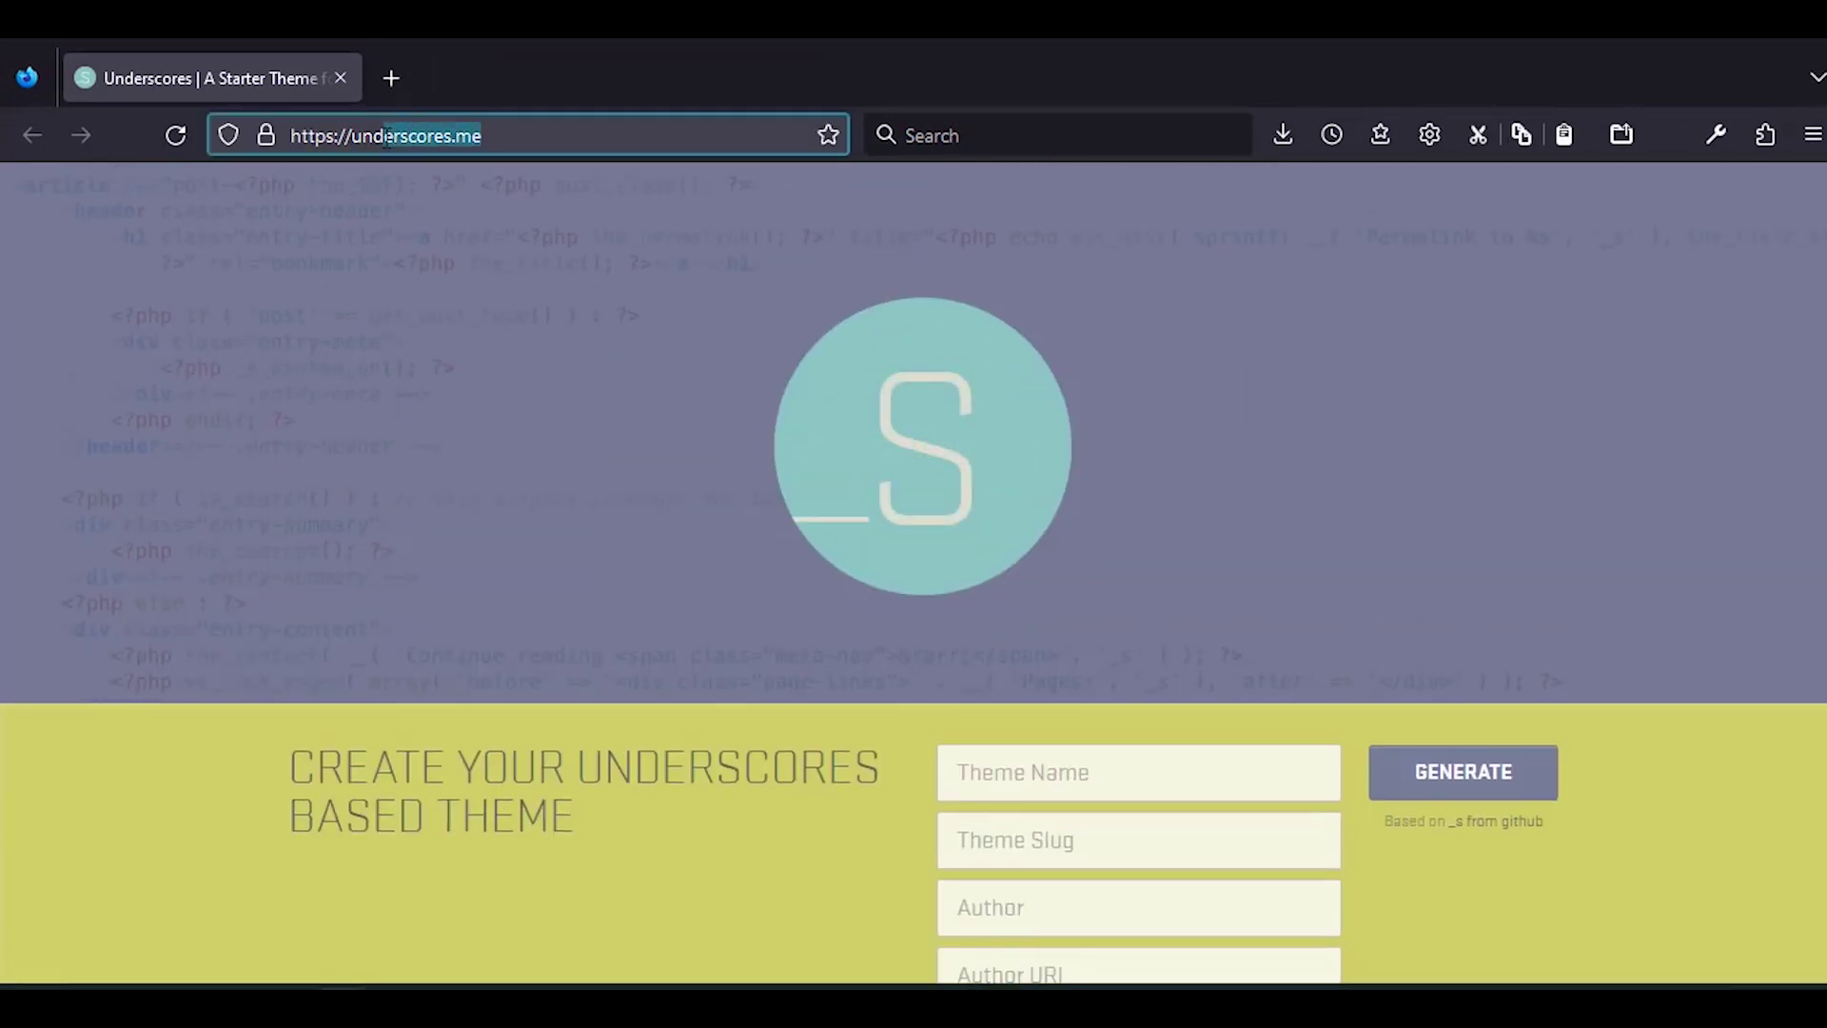
pyautogui.scroll(-3, 536, 265)
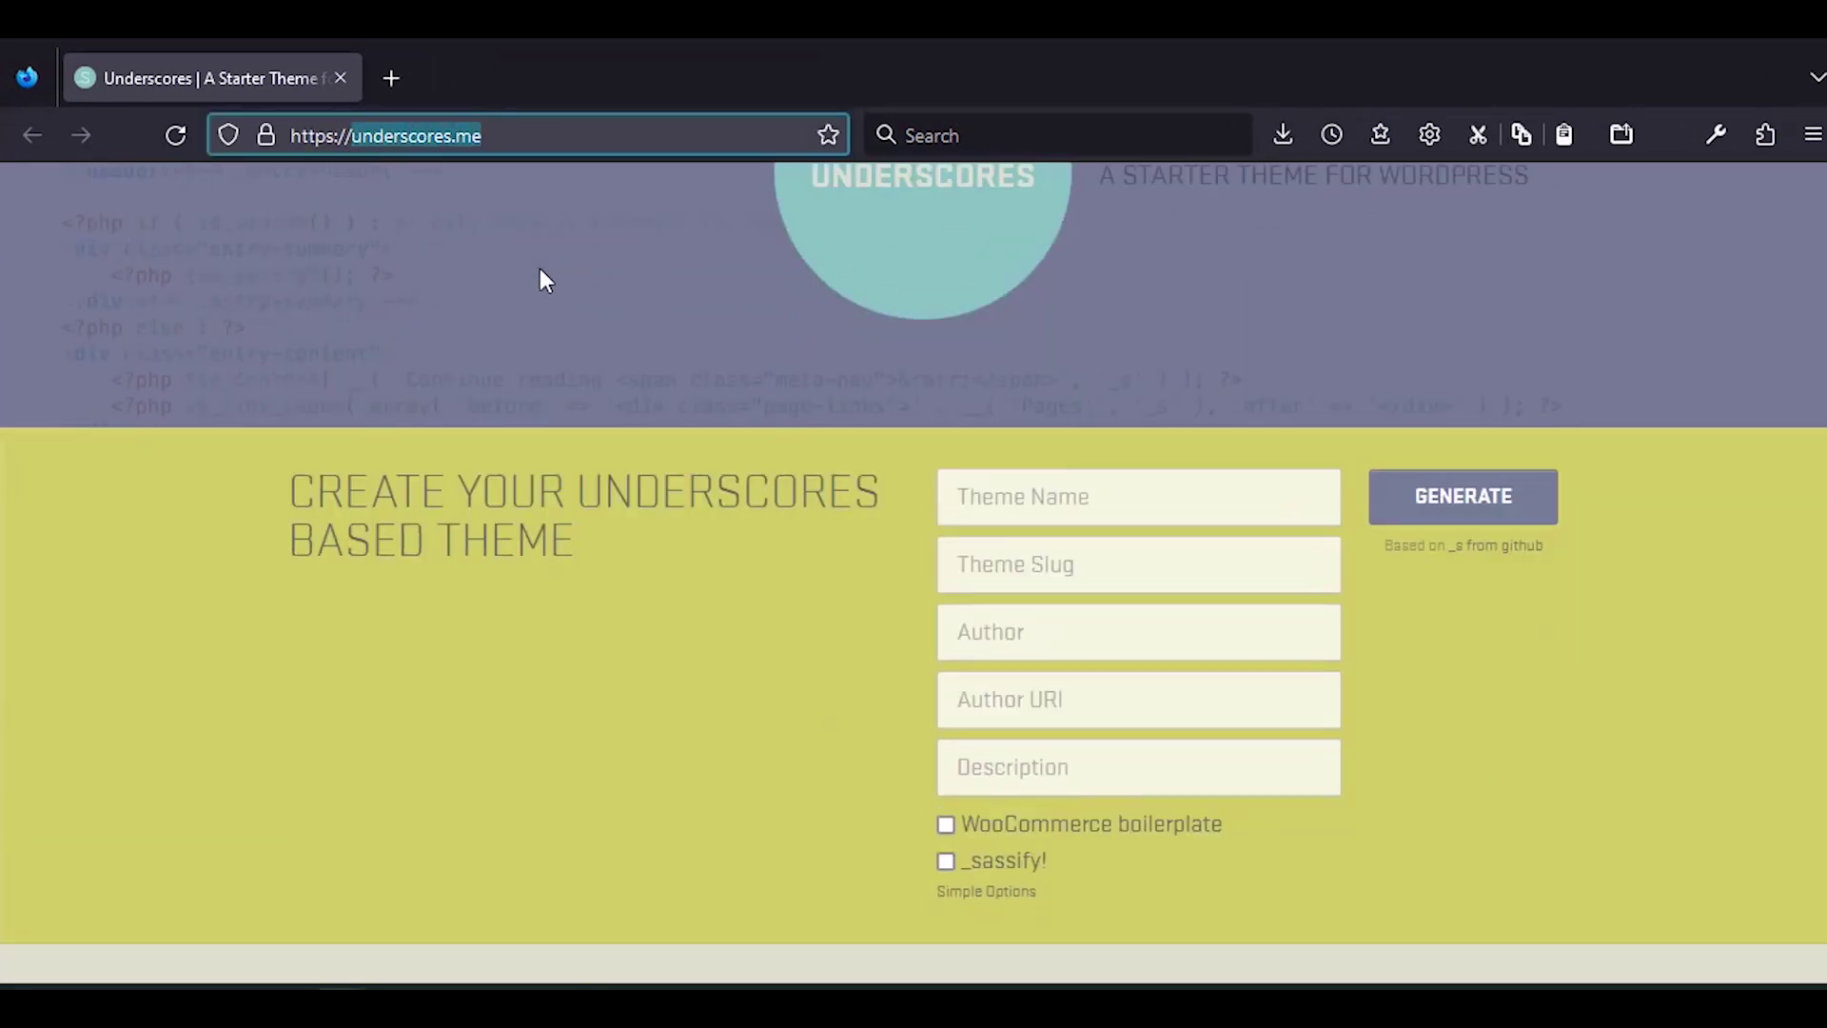
# - Enter theme name Cool Blank Theme, slug cool-blank-theme, and the suggested author name
pyautogui.click(1011, 357)
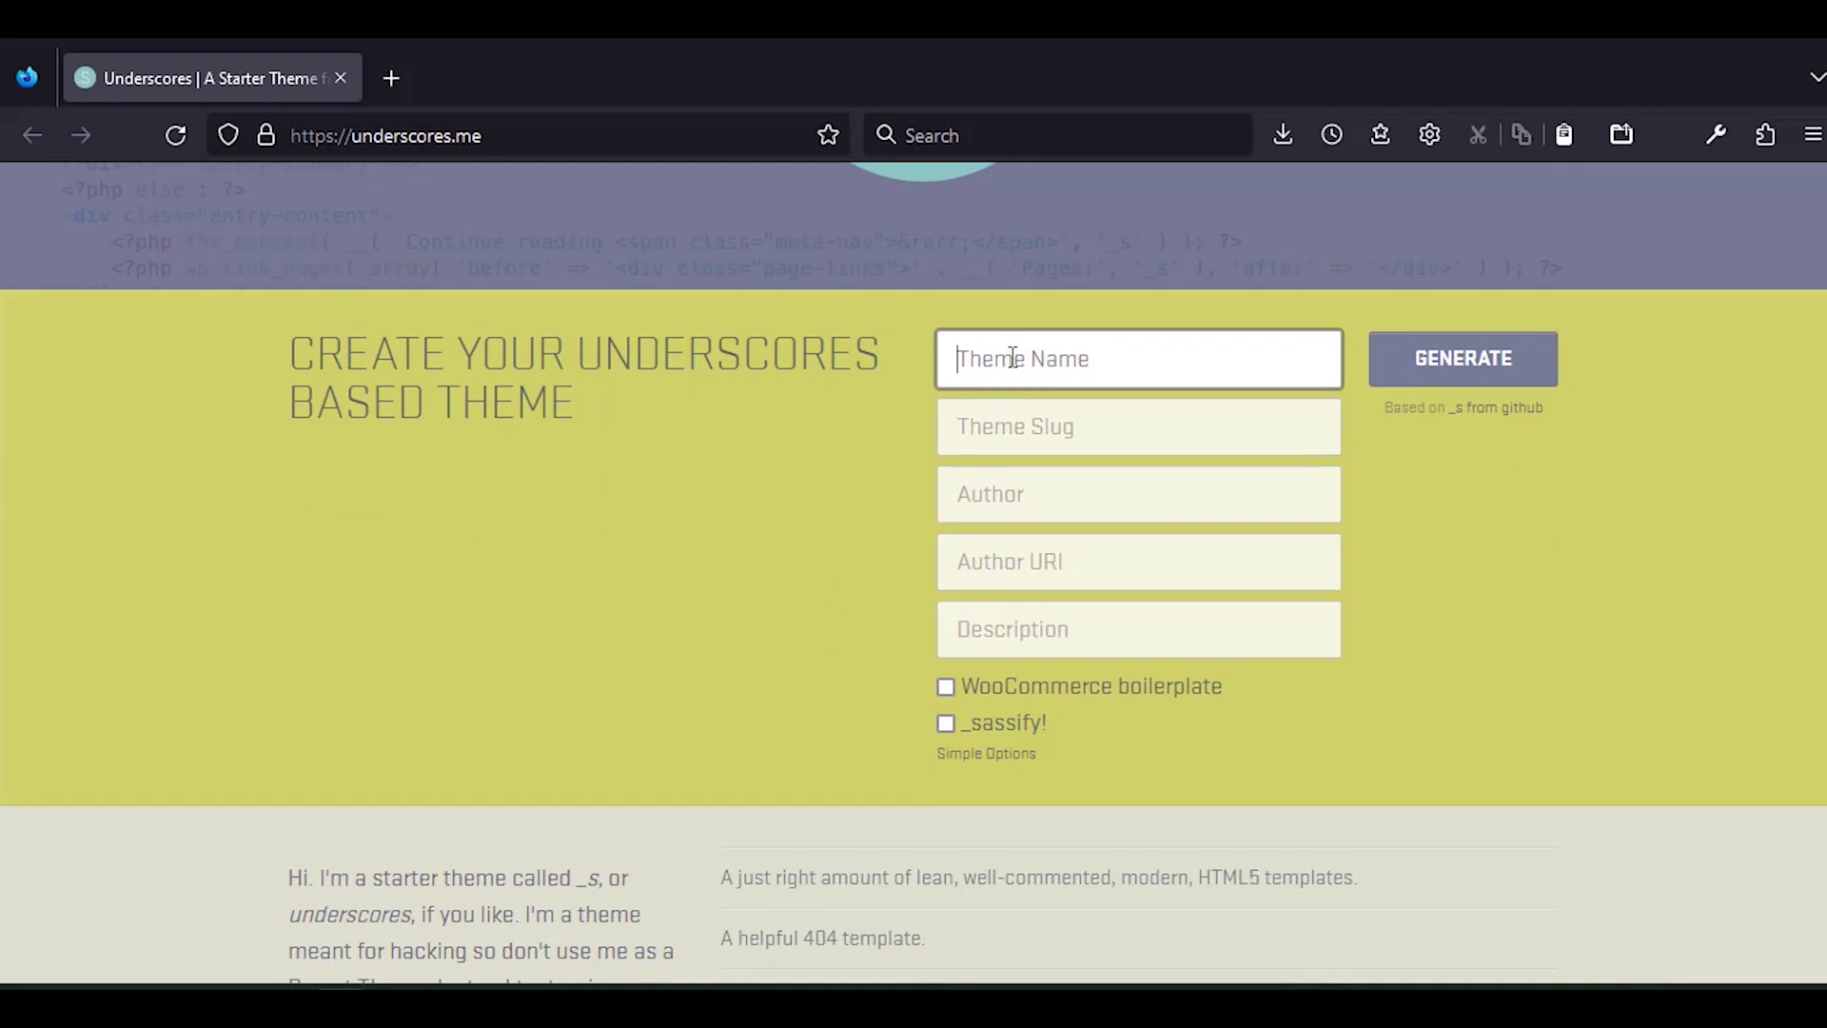
pyautogui.write('Cool ')
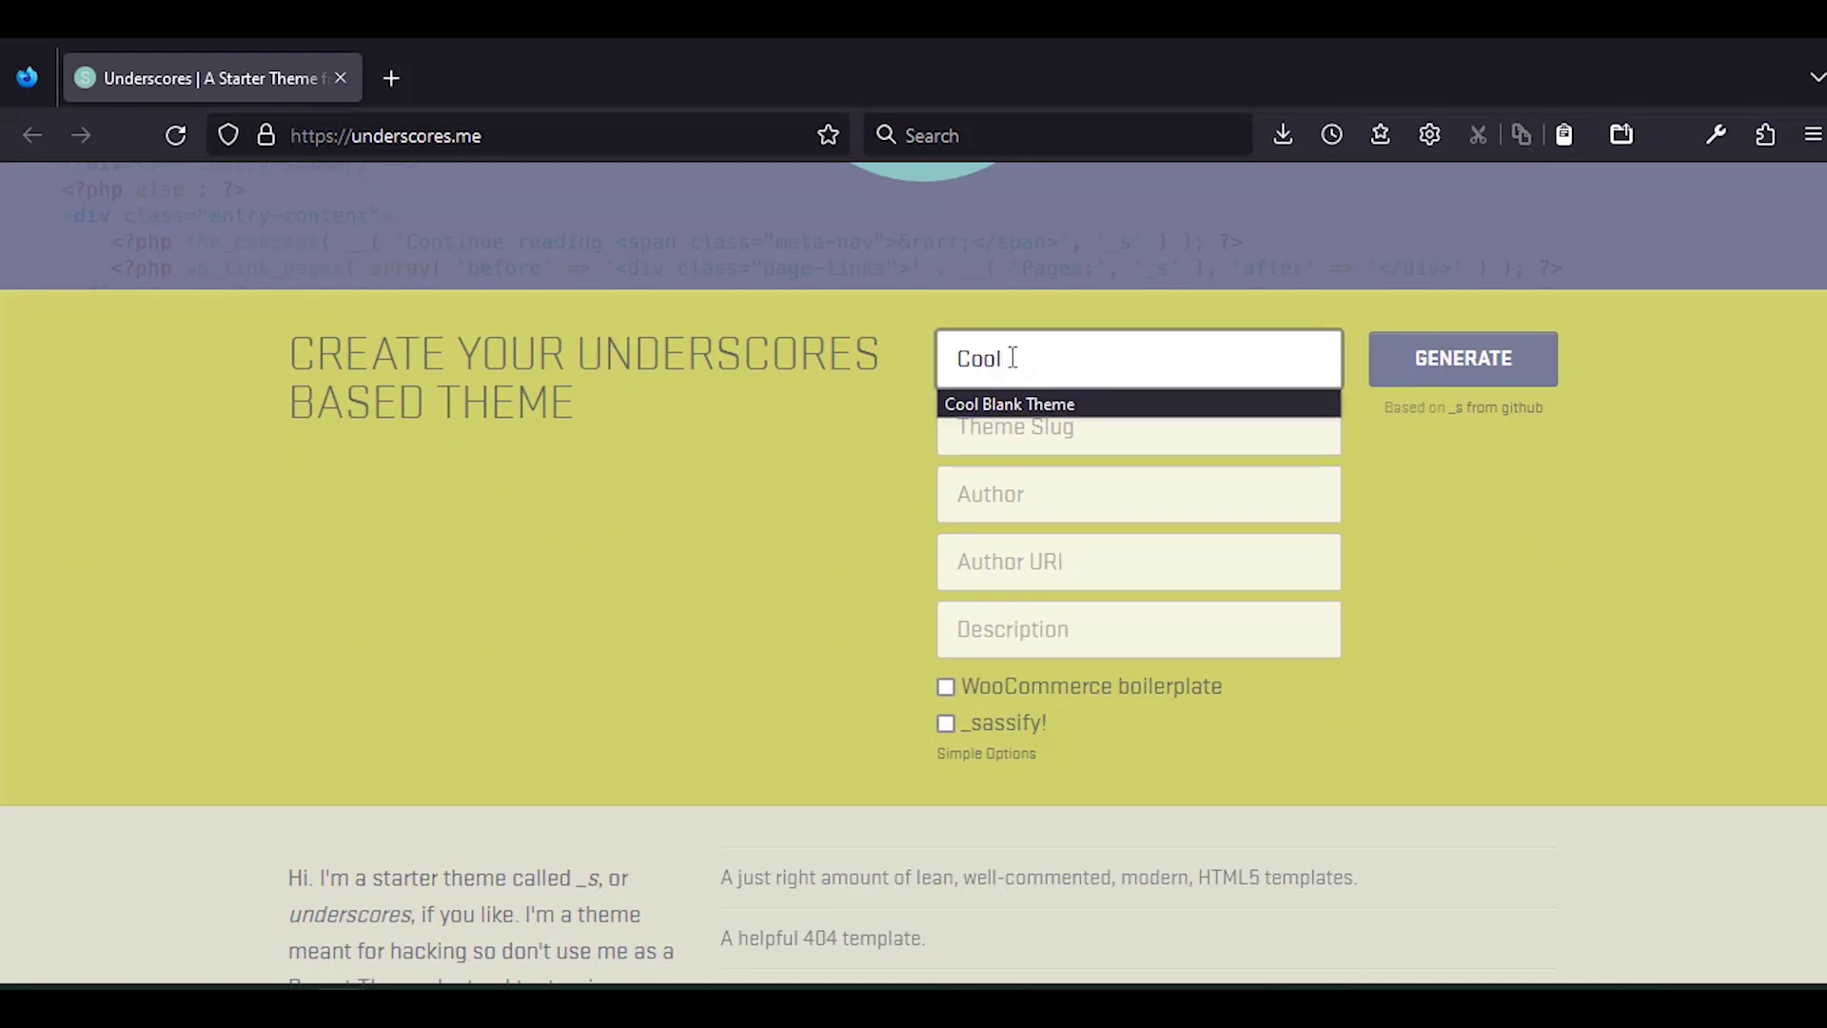
pyautogui.write('Blank Th')
pyautogui.write('eme')
pyautogui.click(1178, 437)
pyautogui.write('coo')
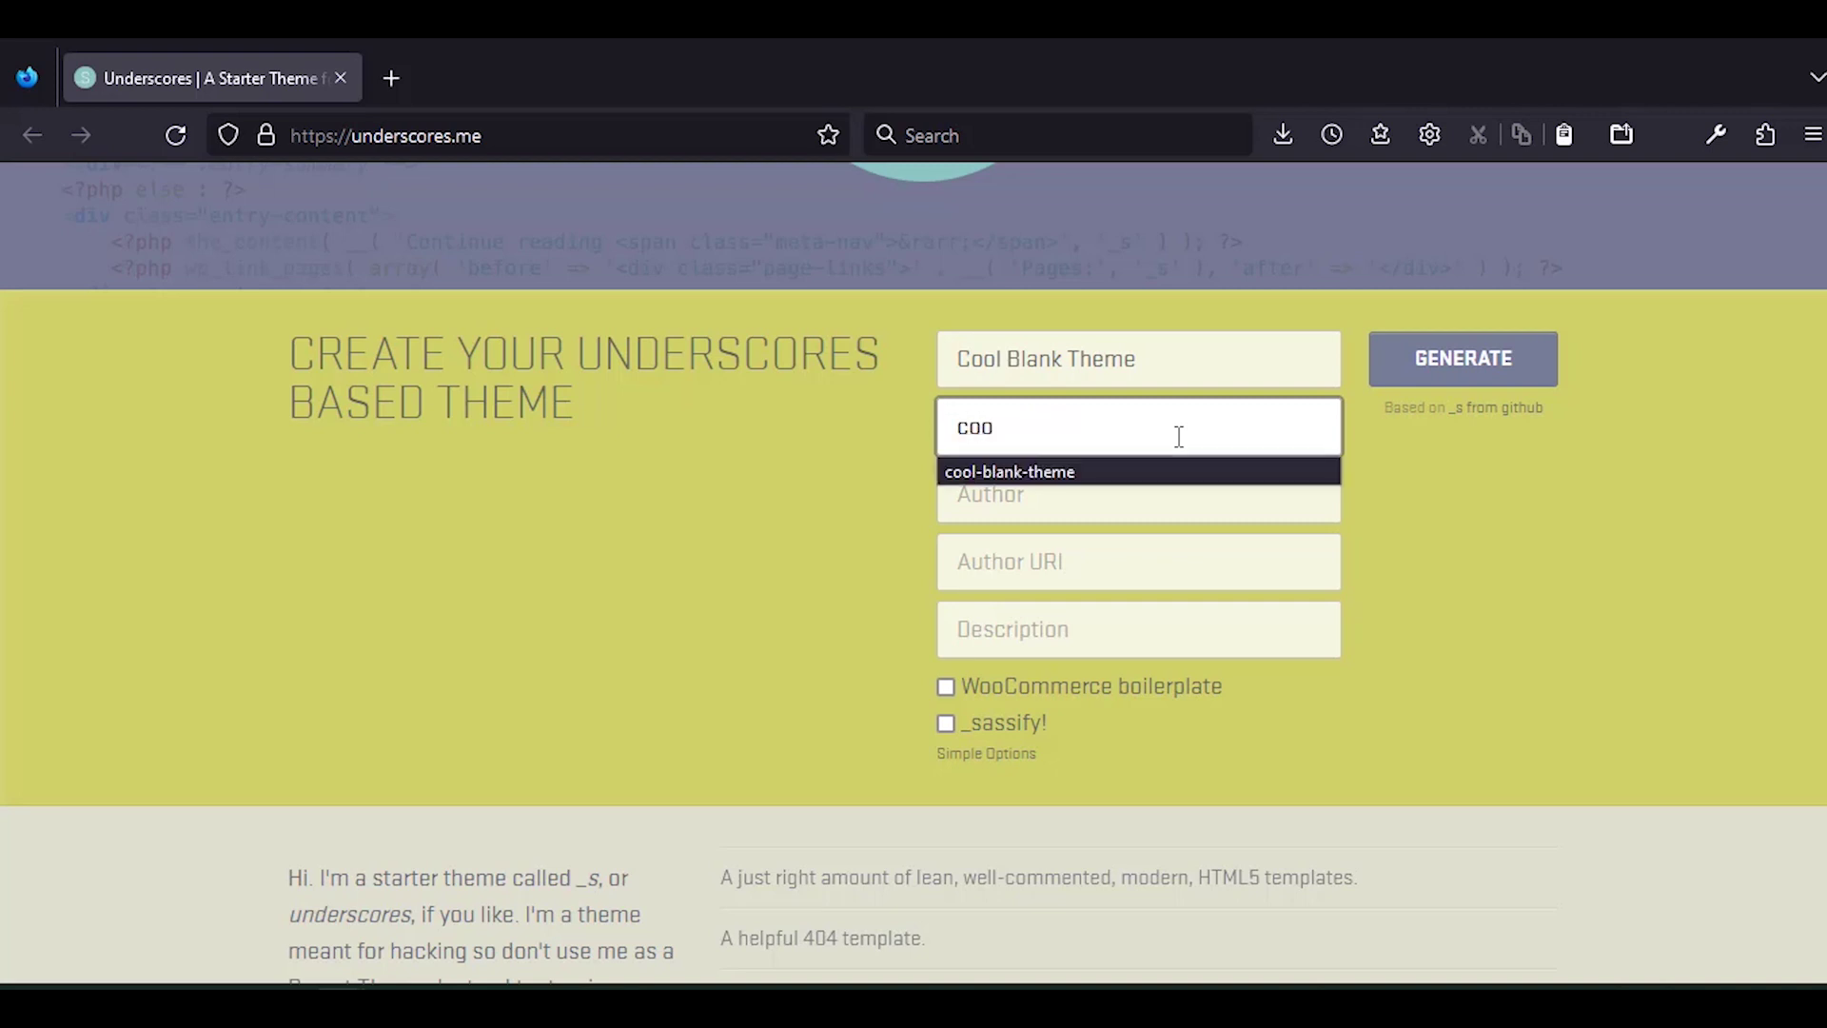
pyautogui.write('l-blank-theme')
pyautogui.click(1157, 497)
pyautogui.write('Jo')
pyautogui.click(1138, 541)
# - Fill in the suggested author website and description, and enable WooCommerce boilerplate
pyautogui.click(1059, 563)
pyautogui.write('h')
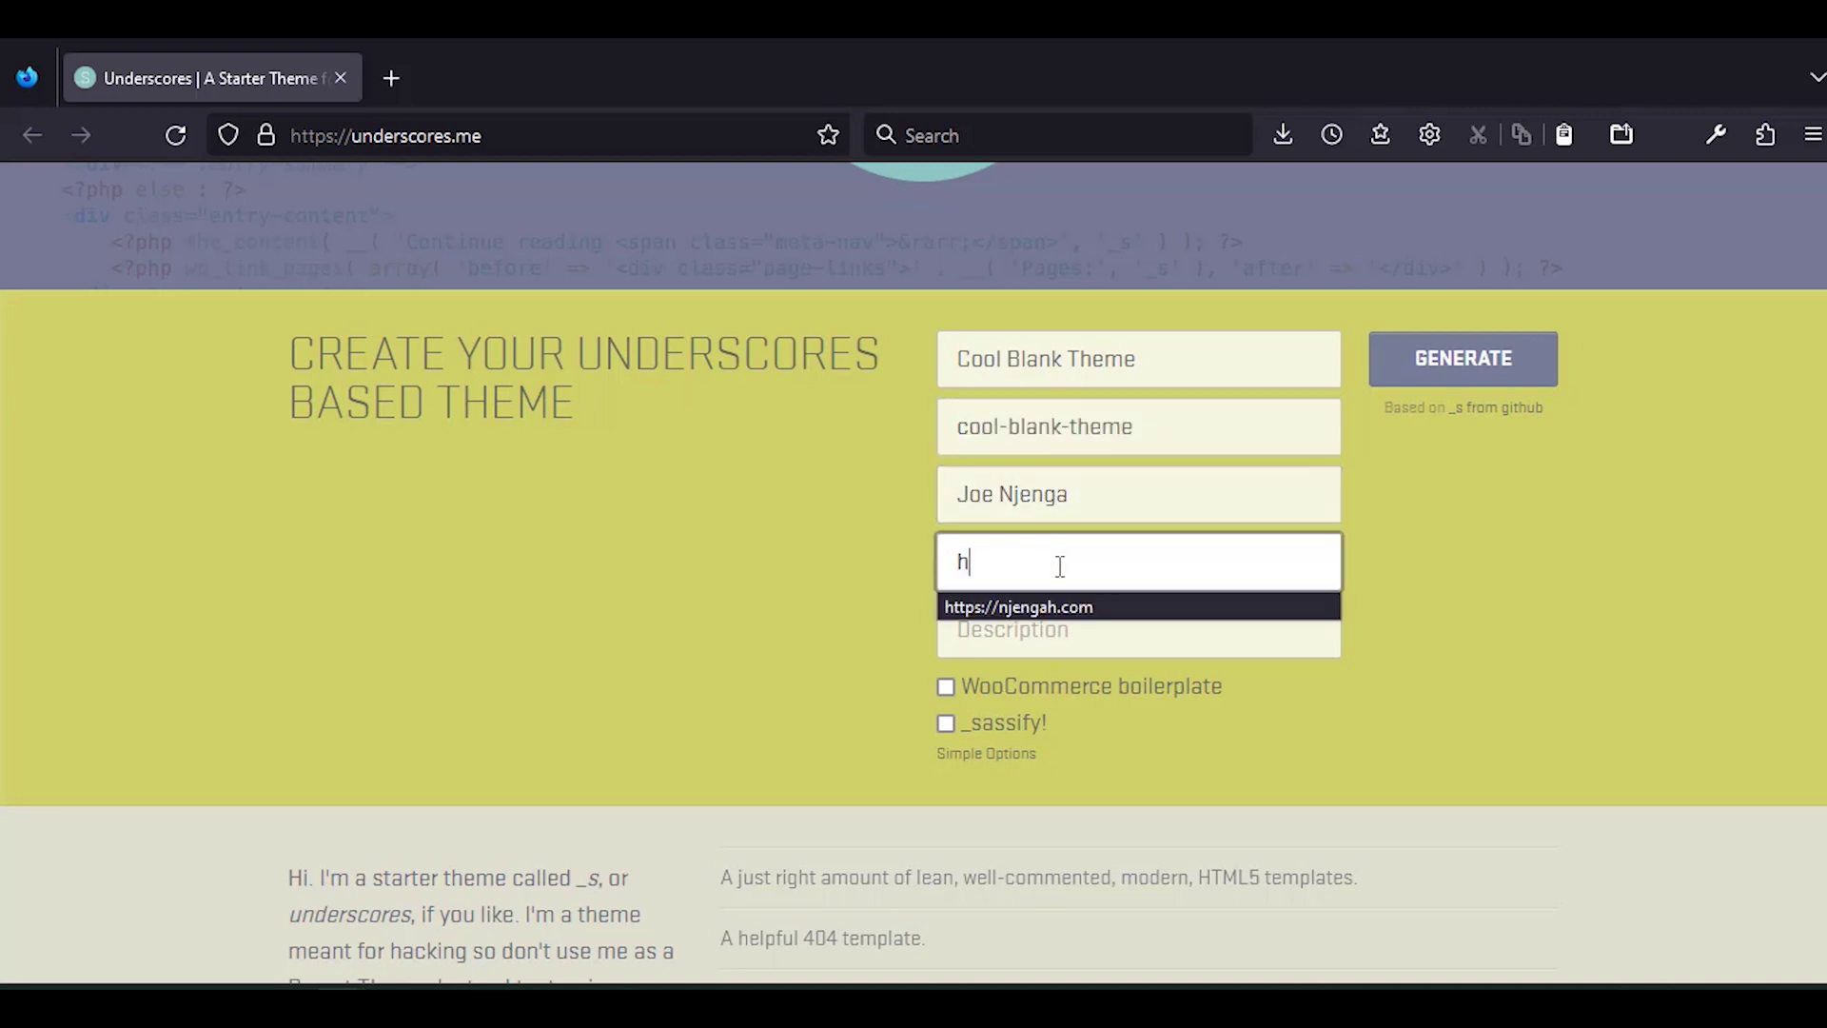
pyautogui.click(1054, 607)
pyautogui.click(1048, 630)
pyautogui.write('So')
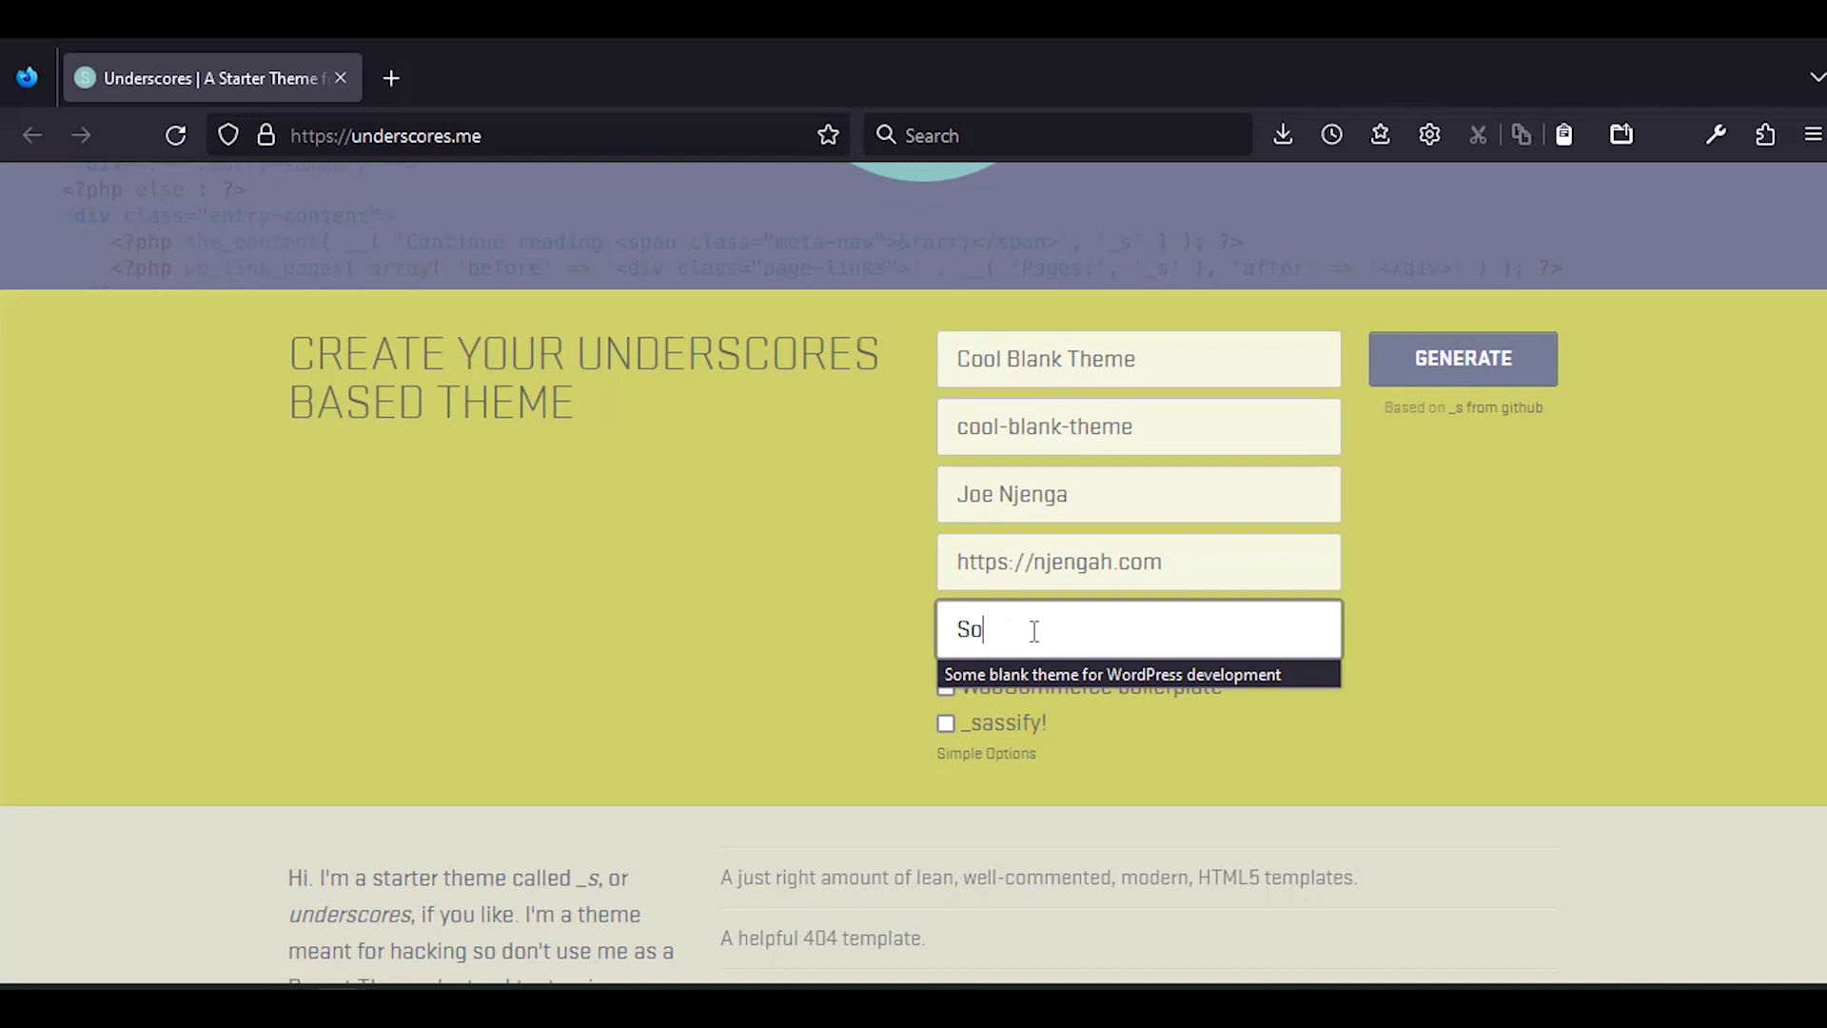
pyautogui.write('me')
pyautogui.click(1055, 674)
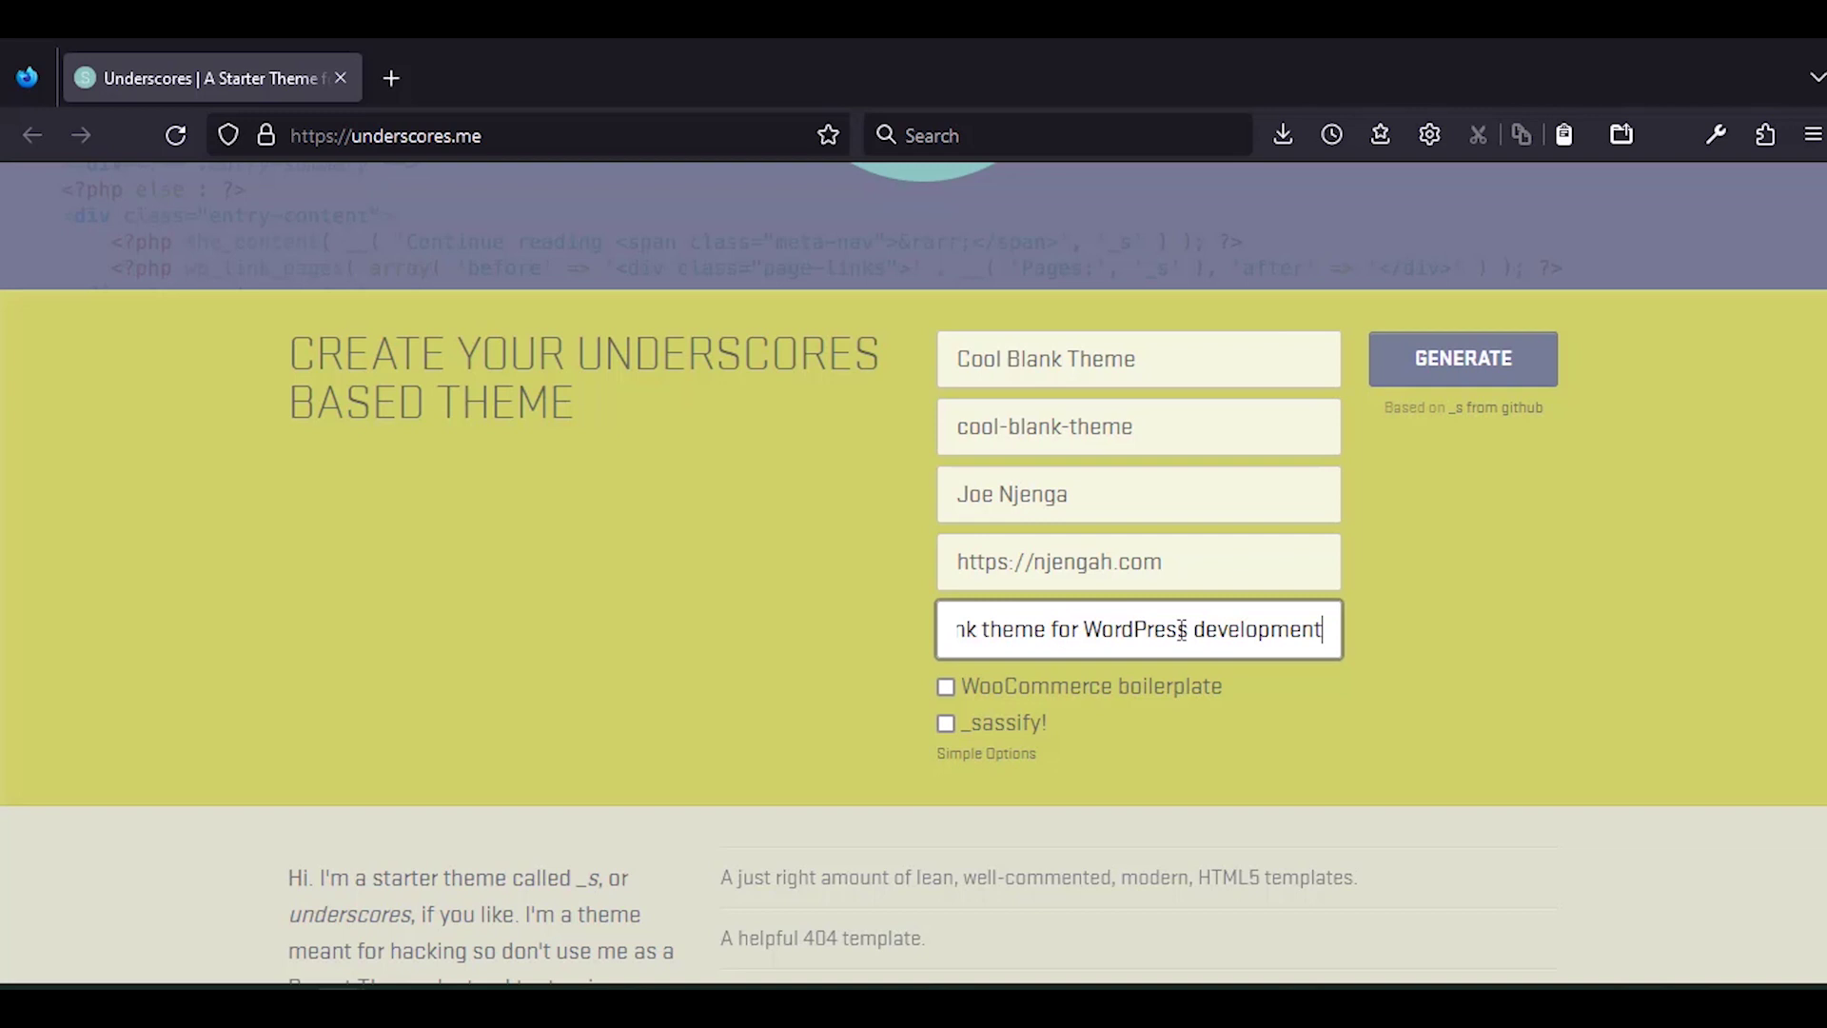
pyautogui.click(946, 688)
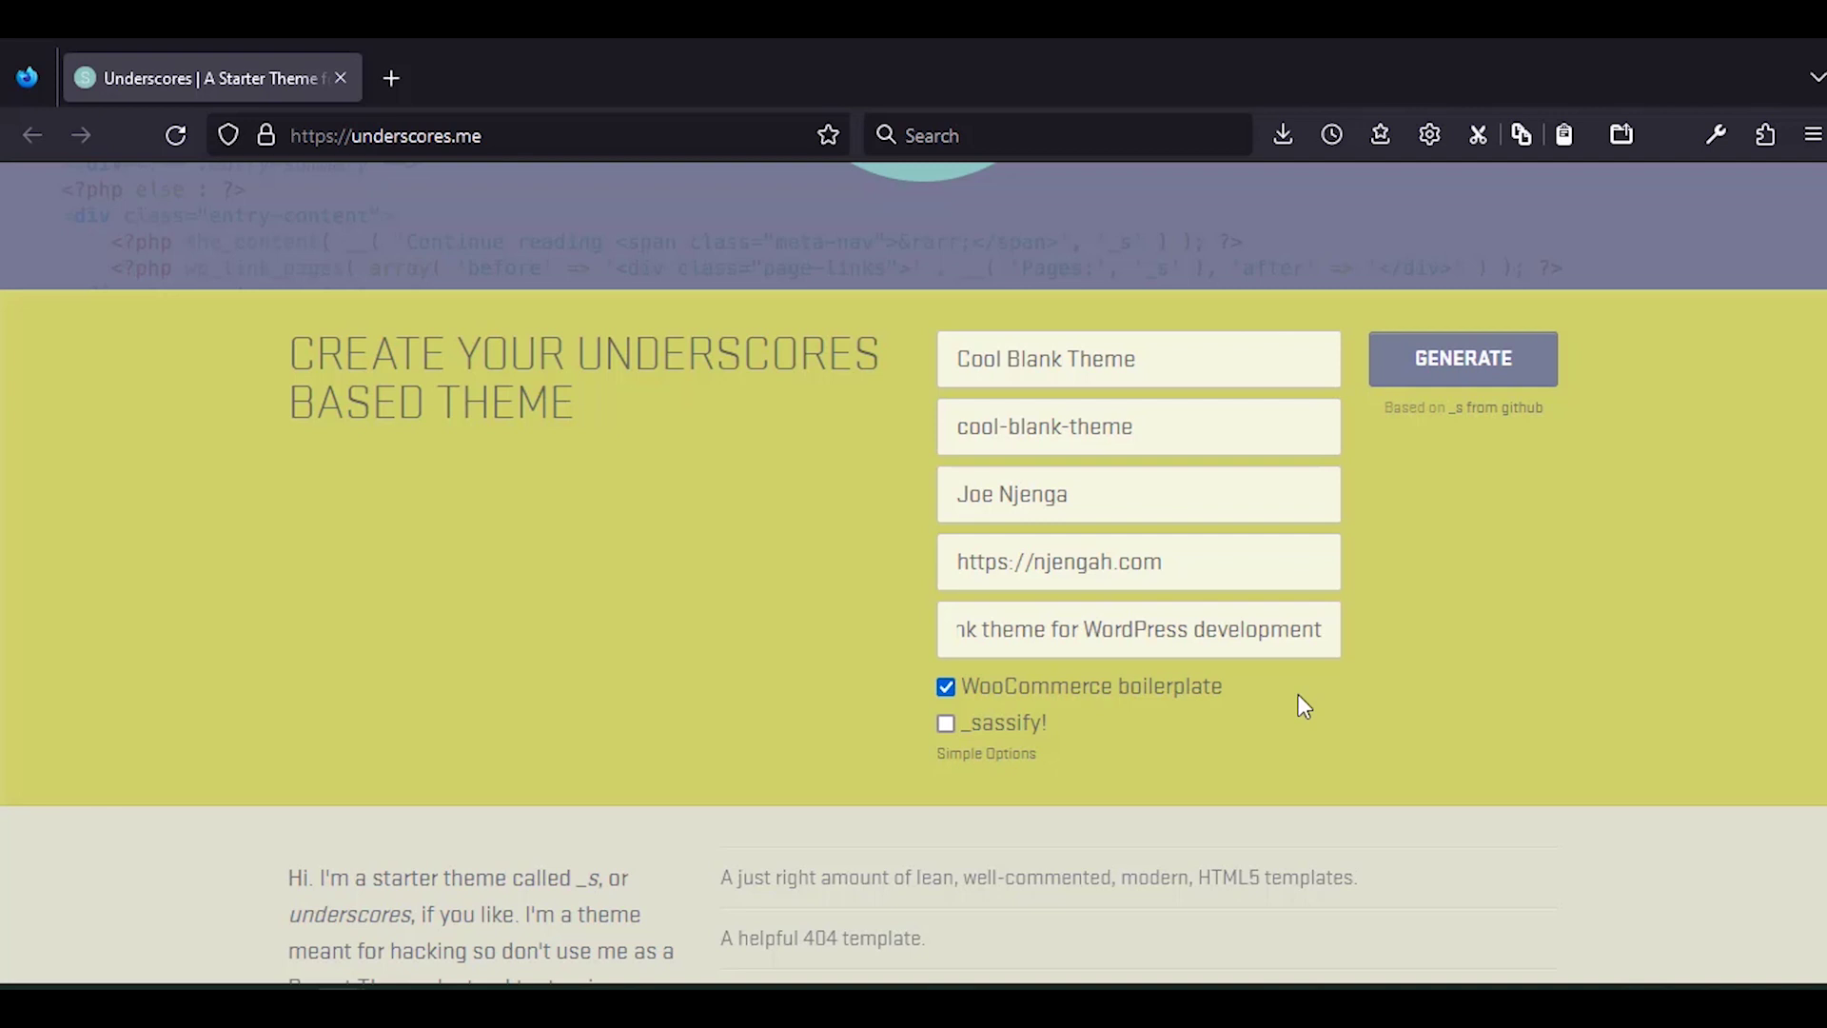
# - Generate the theme, download cool-blank-theme.zip, and dismiss the downloads panel
pyautogui.click(1428, 368)
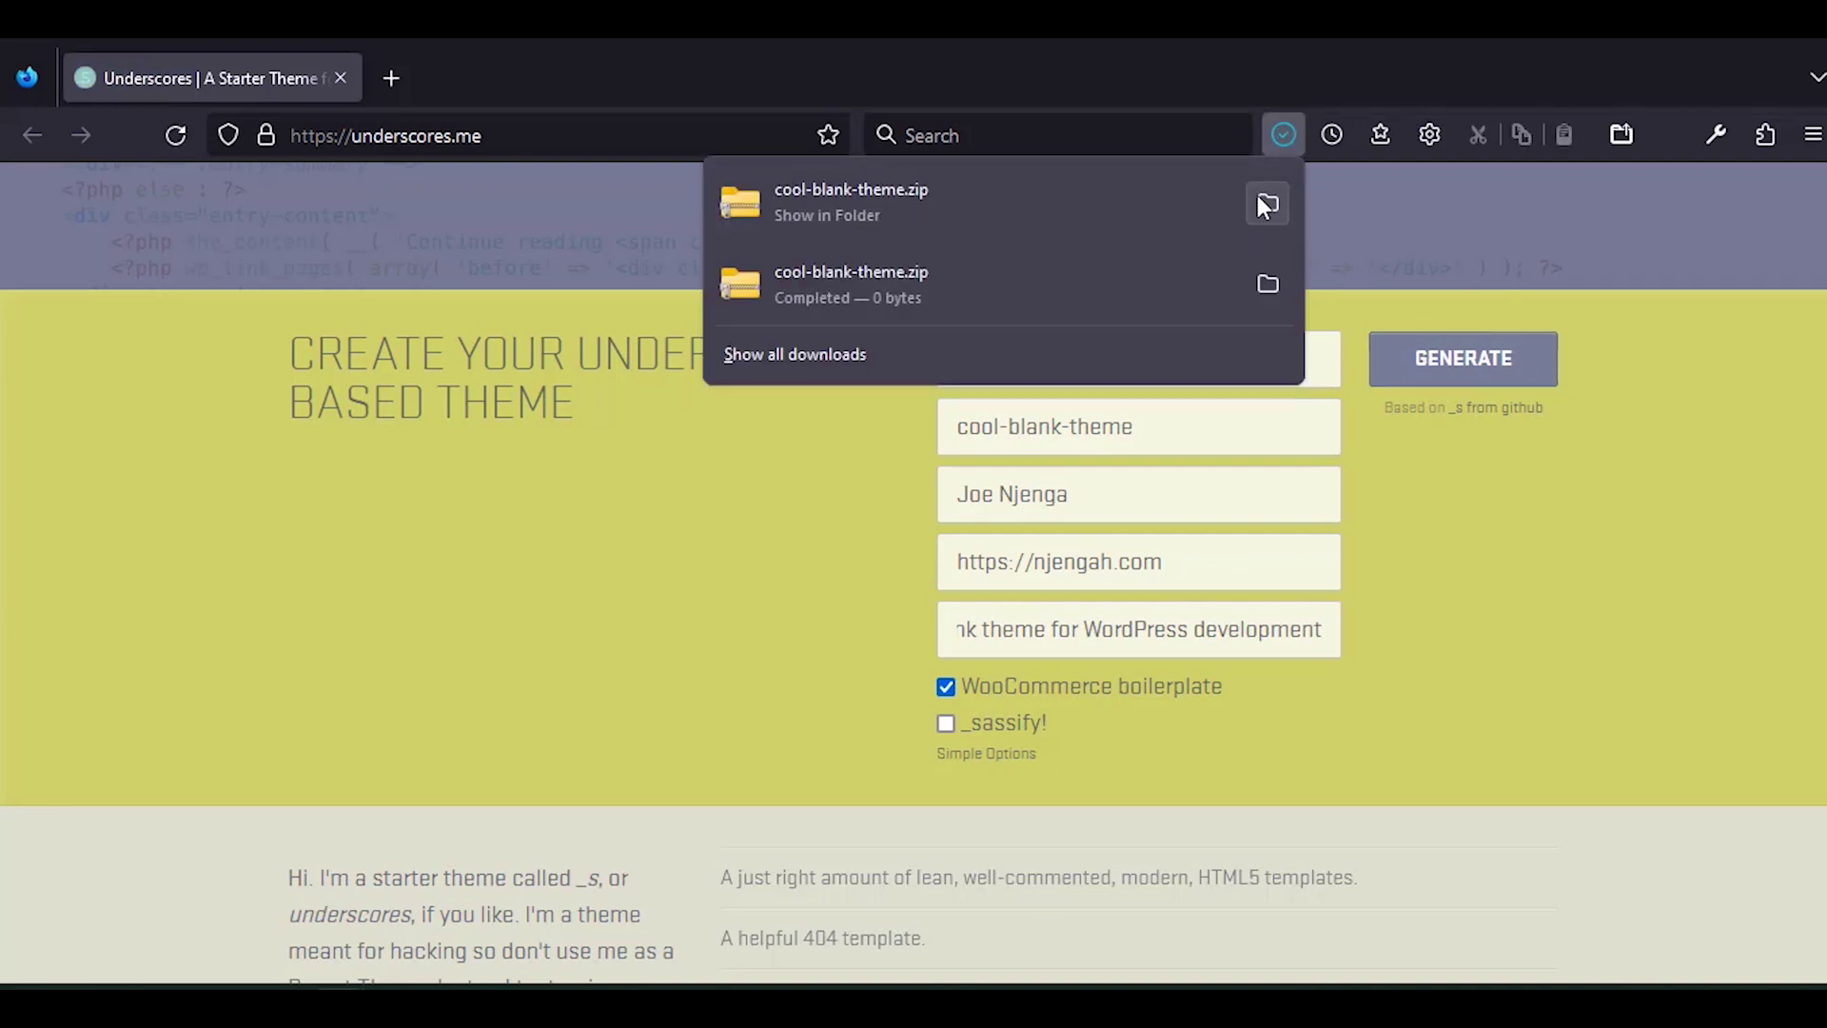
pyautogui.click(1440, 210)
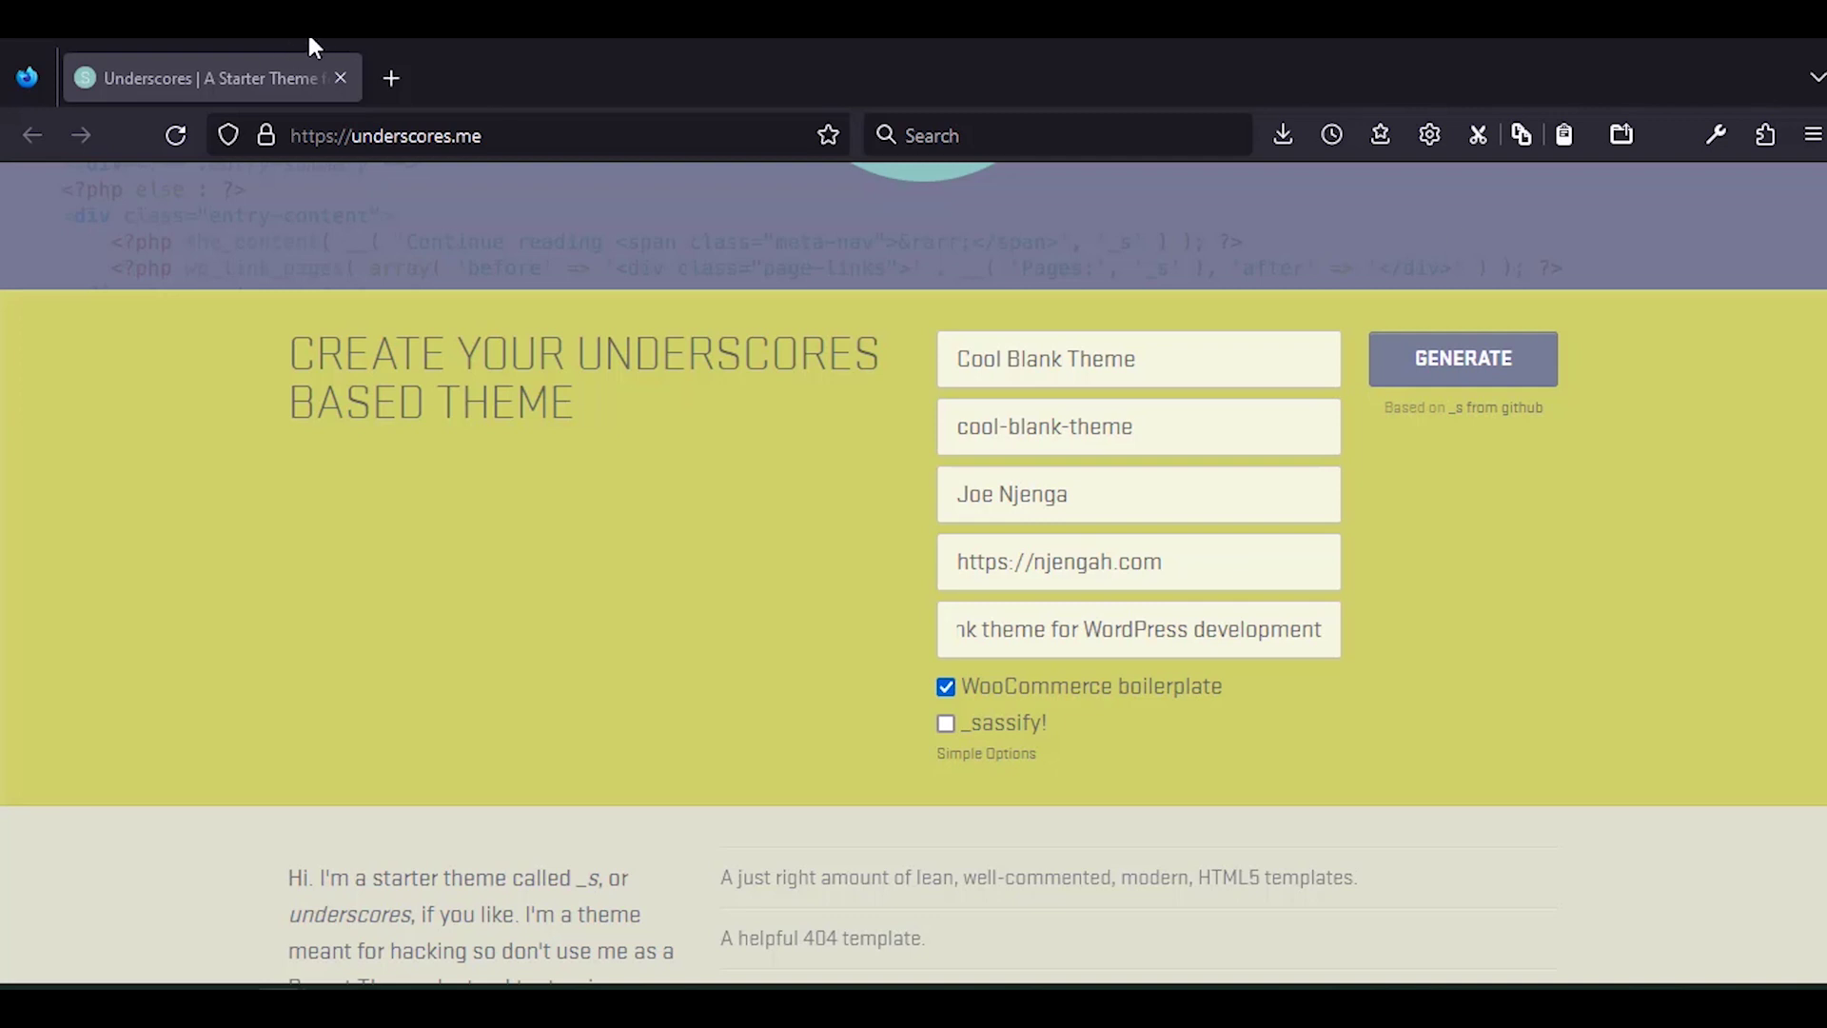
# - Load localhost in a new tab and go from the Dashboard to Appearance > Themes
pyautogui.click(392, 79)
pyautogui.write('lo')
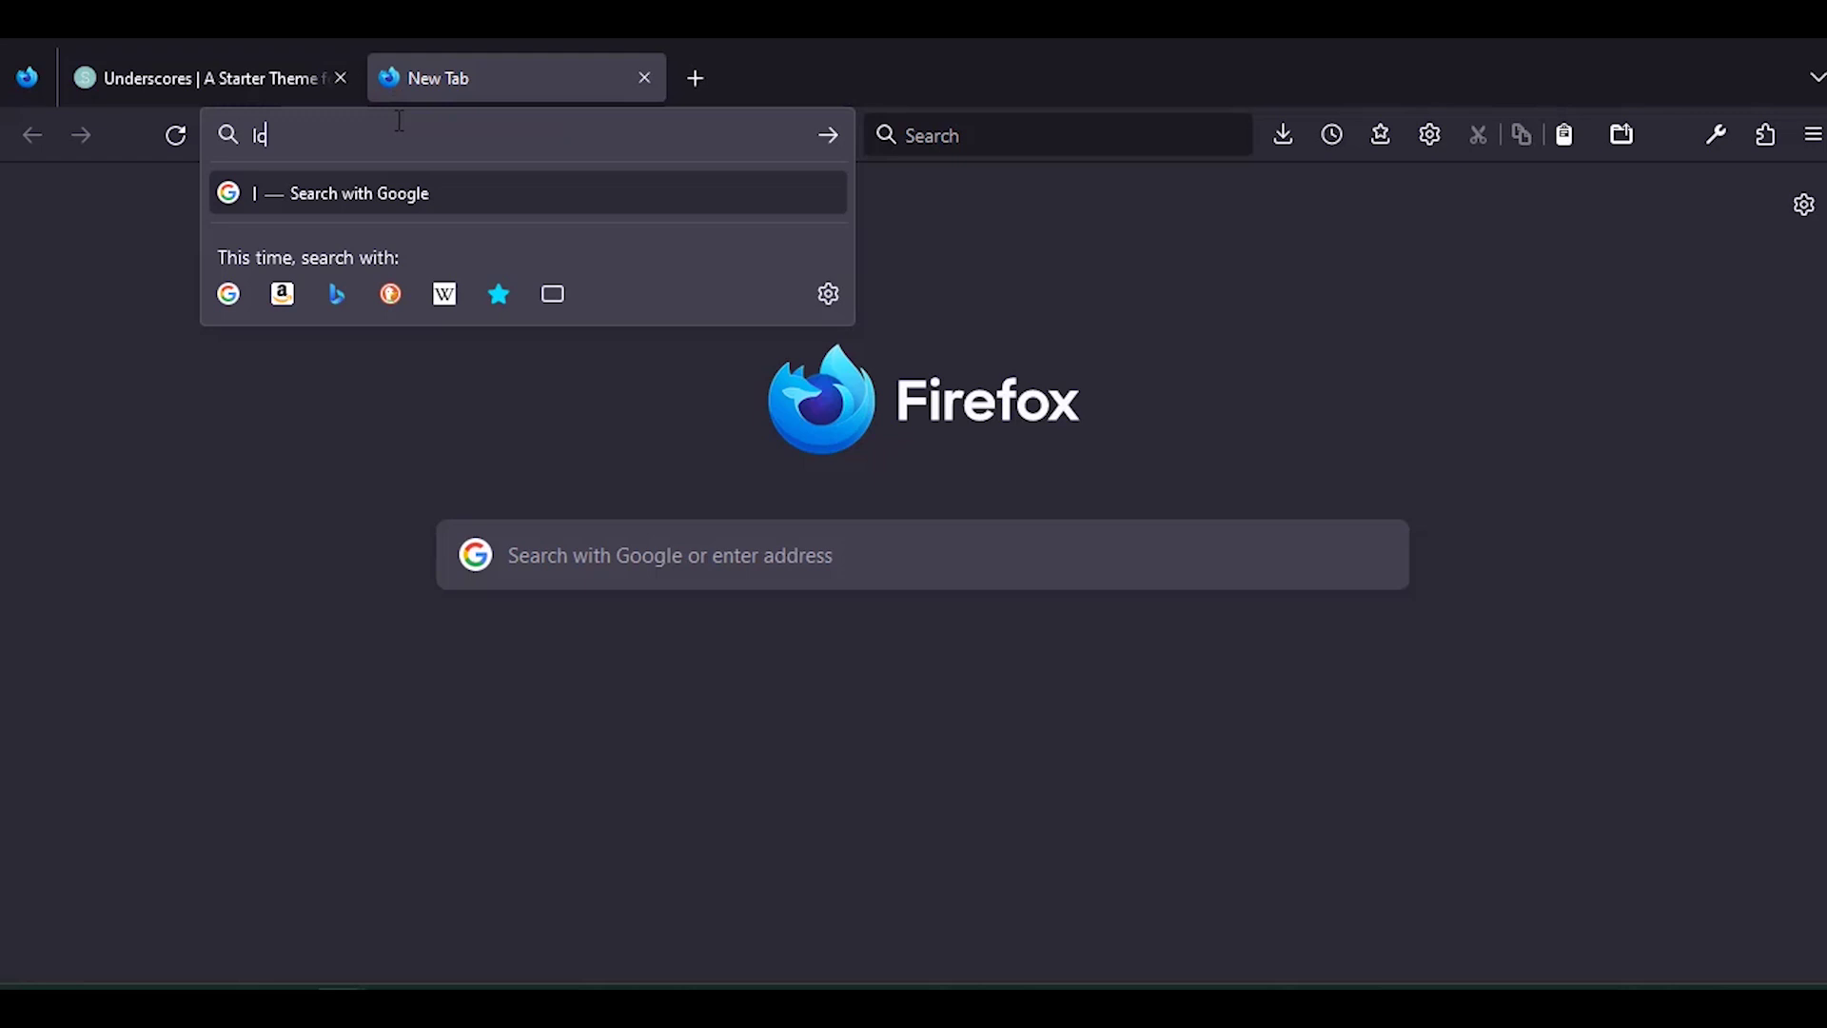
pyautogui.write('calhost')
pyautogui.press('Return')
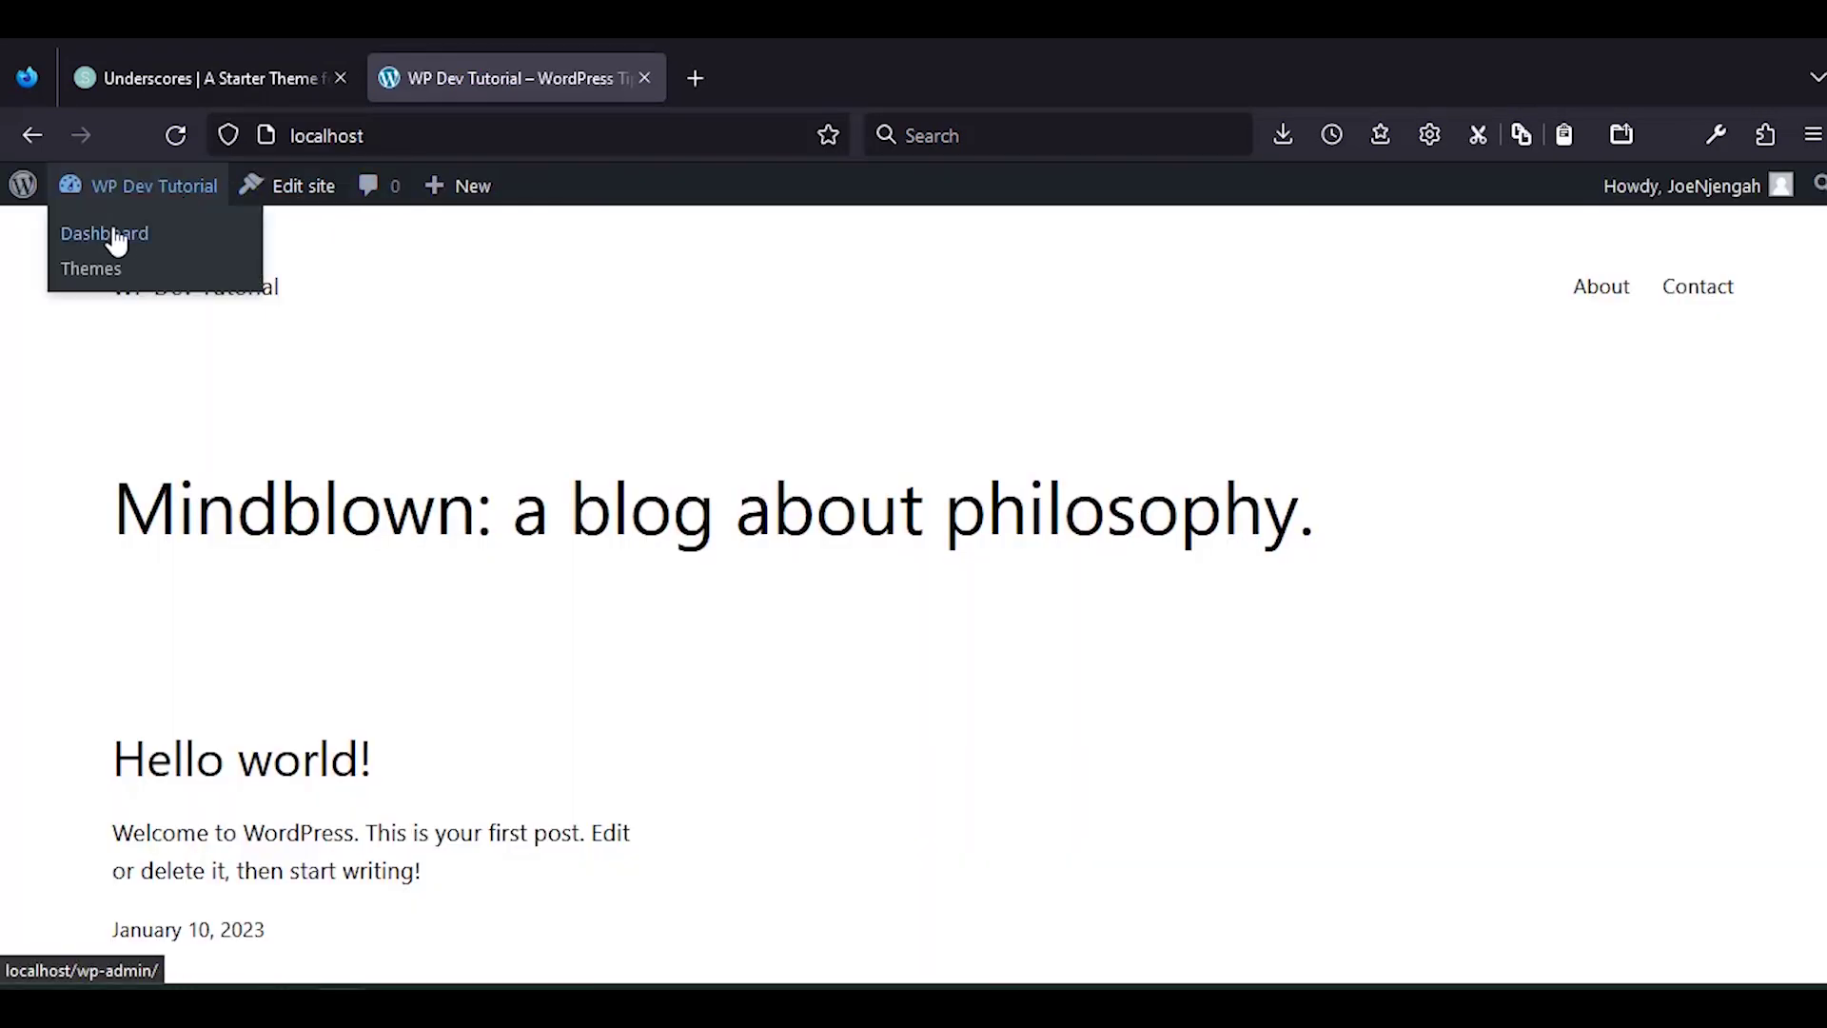
pyautogui.click(118, 240)
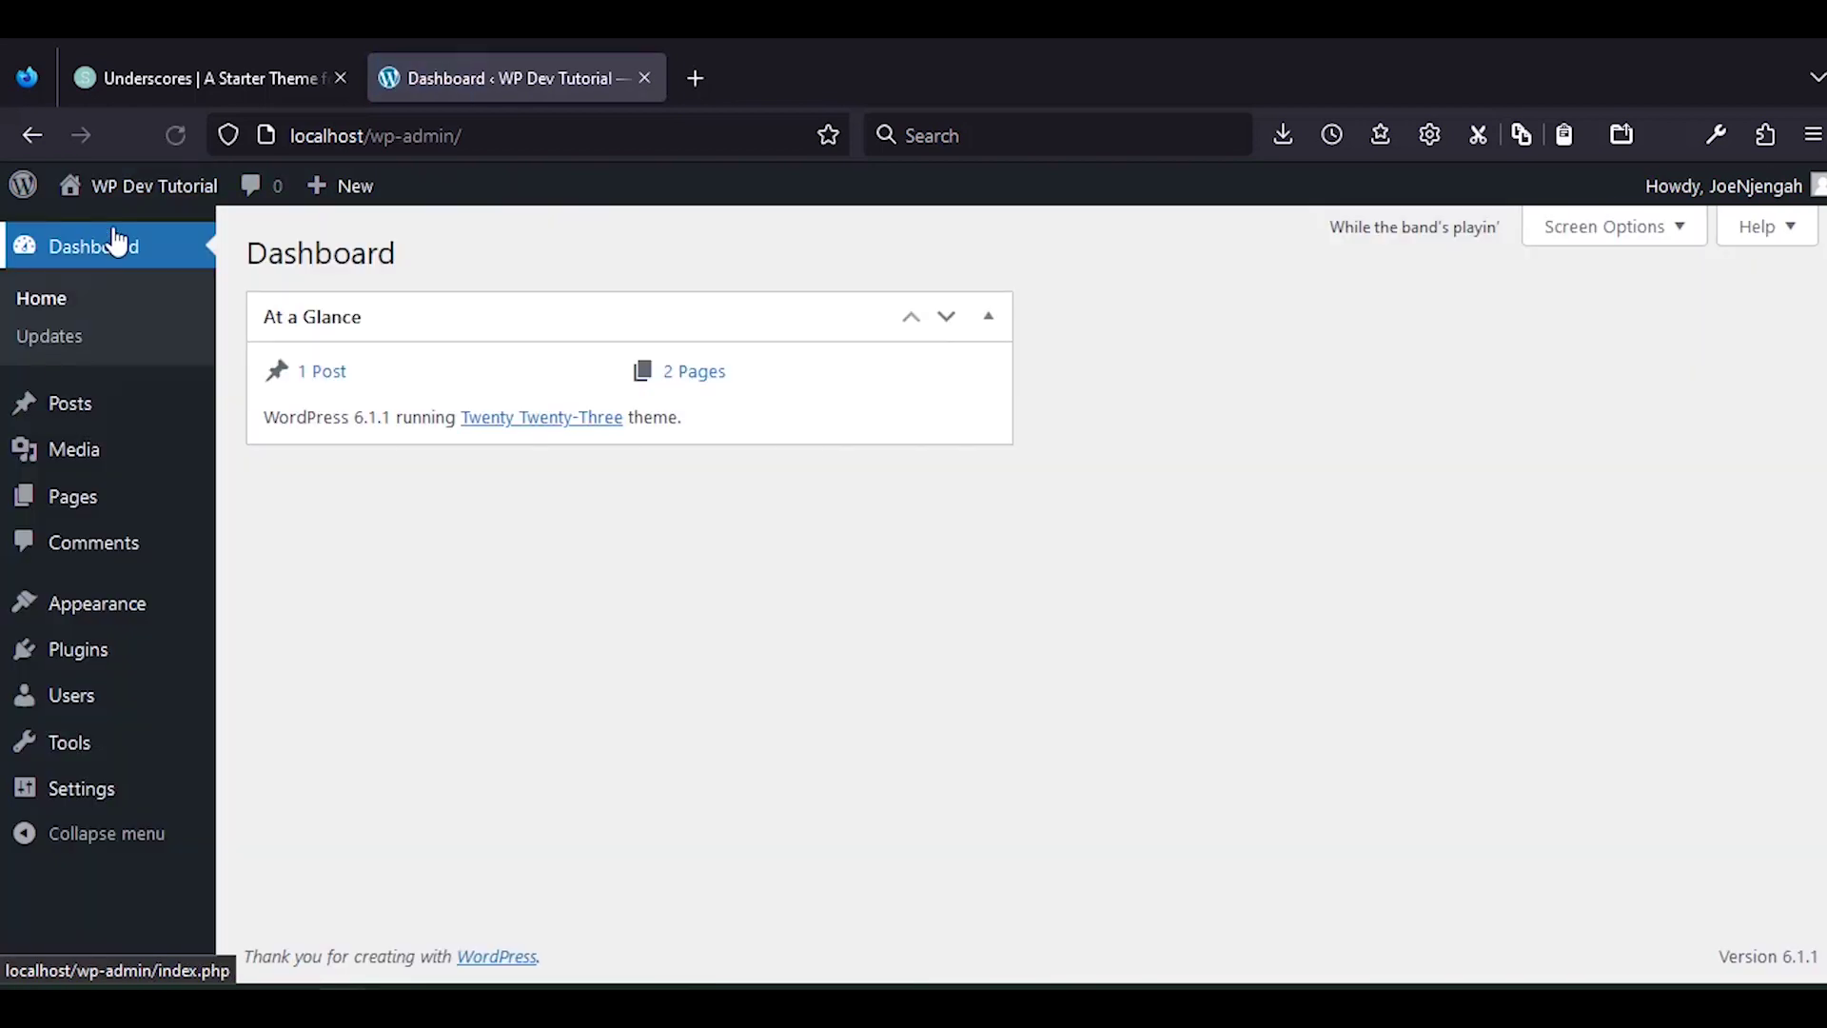
pyautogui.click(248, 611)
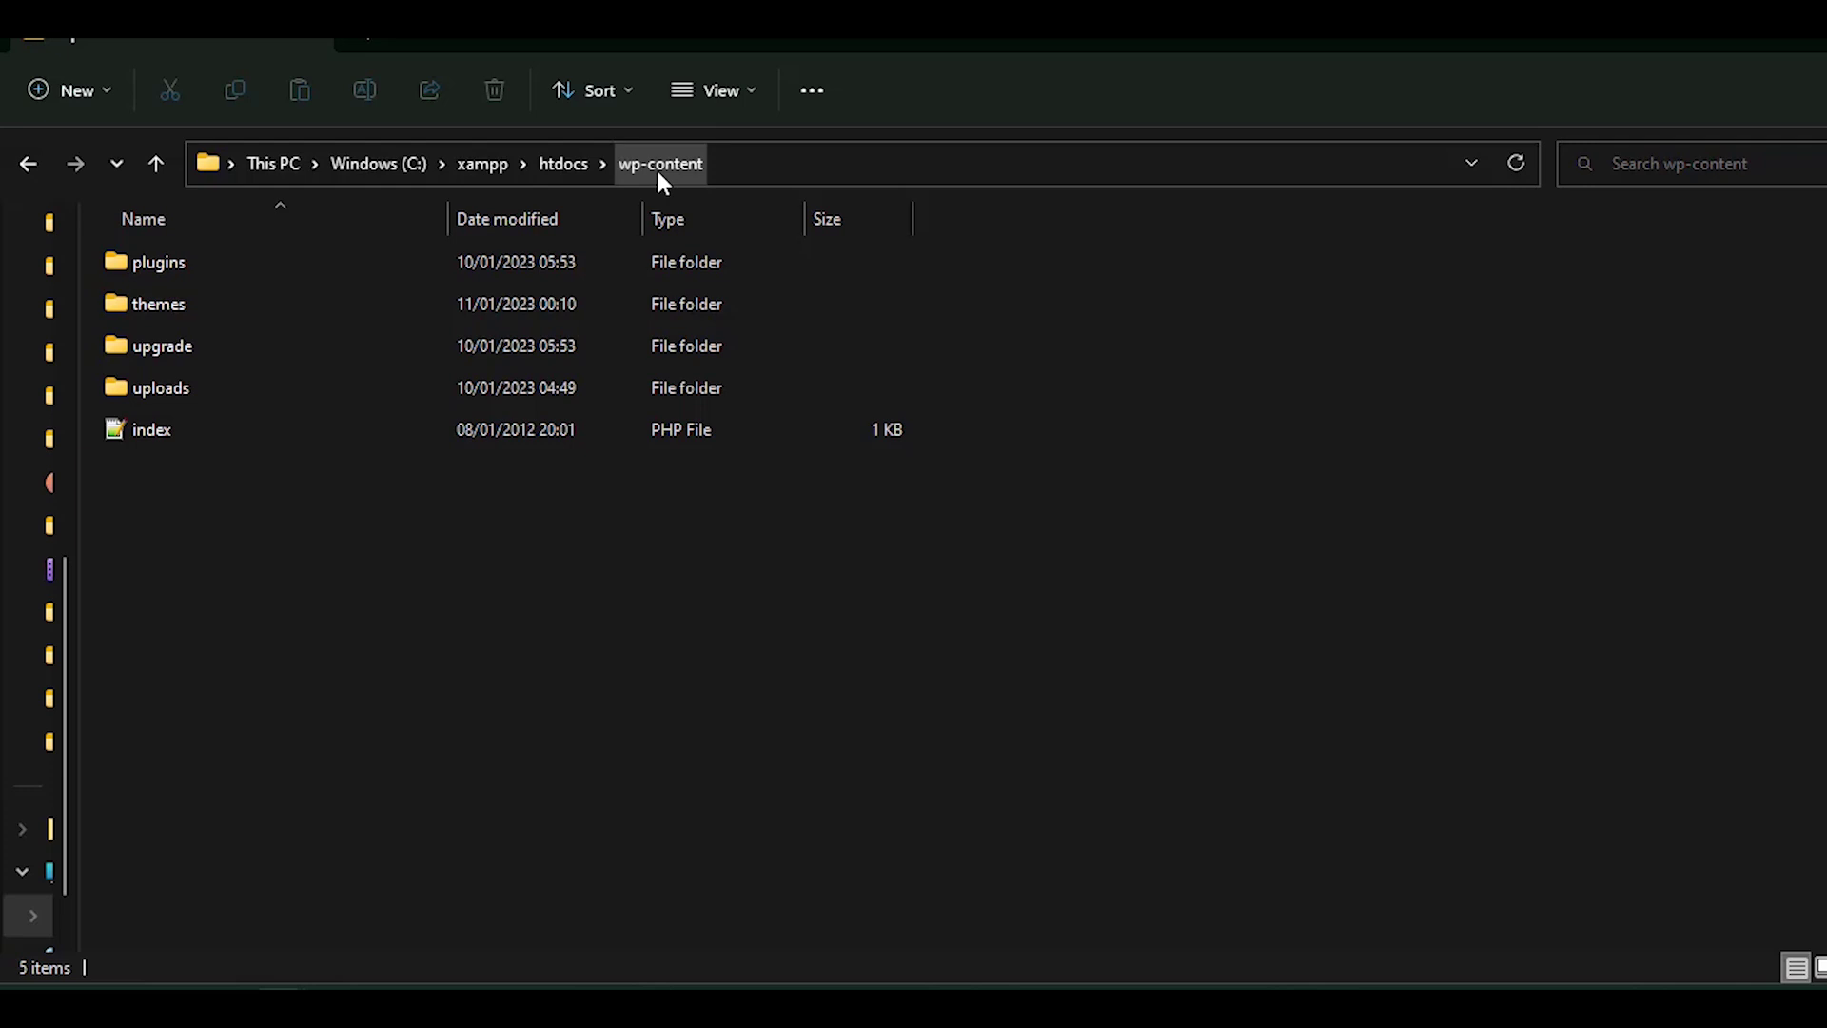
# - Create a new folder named coolblanktheme inside the themes folder
pyautogui.doubleClick(127, 303)
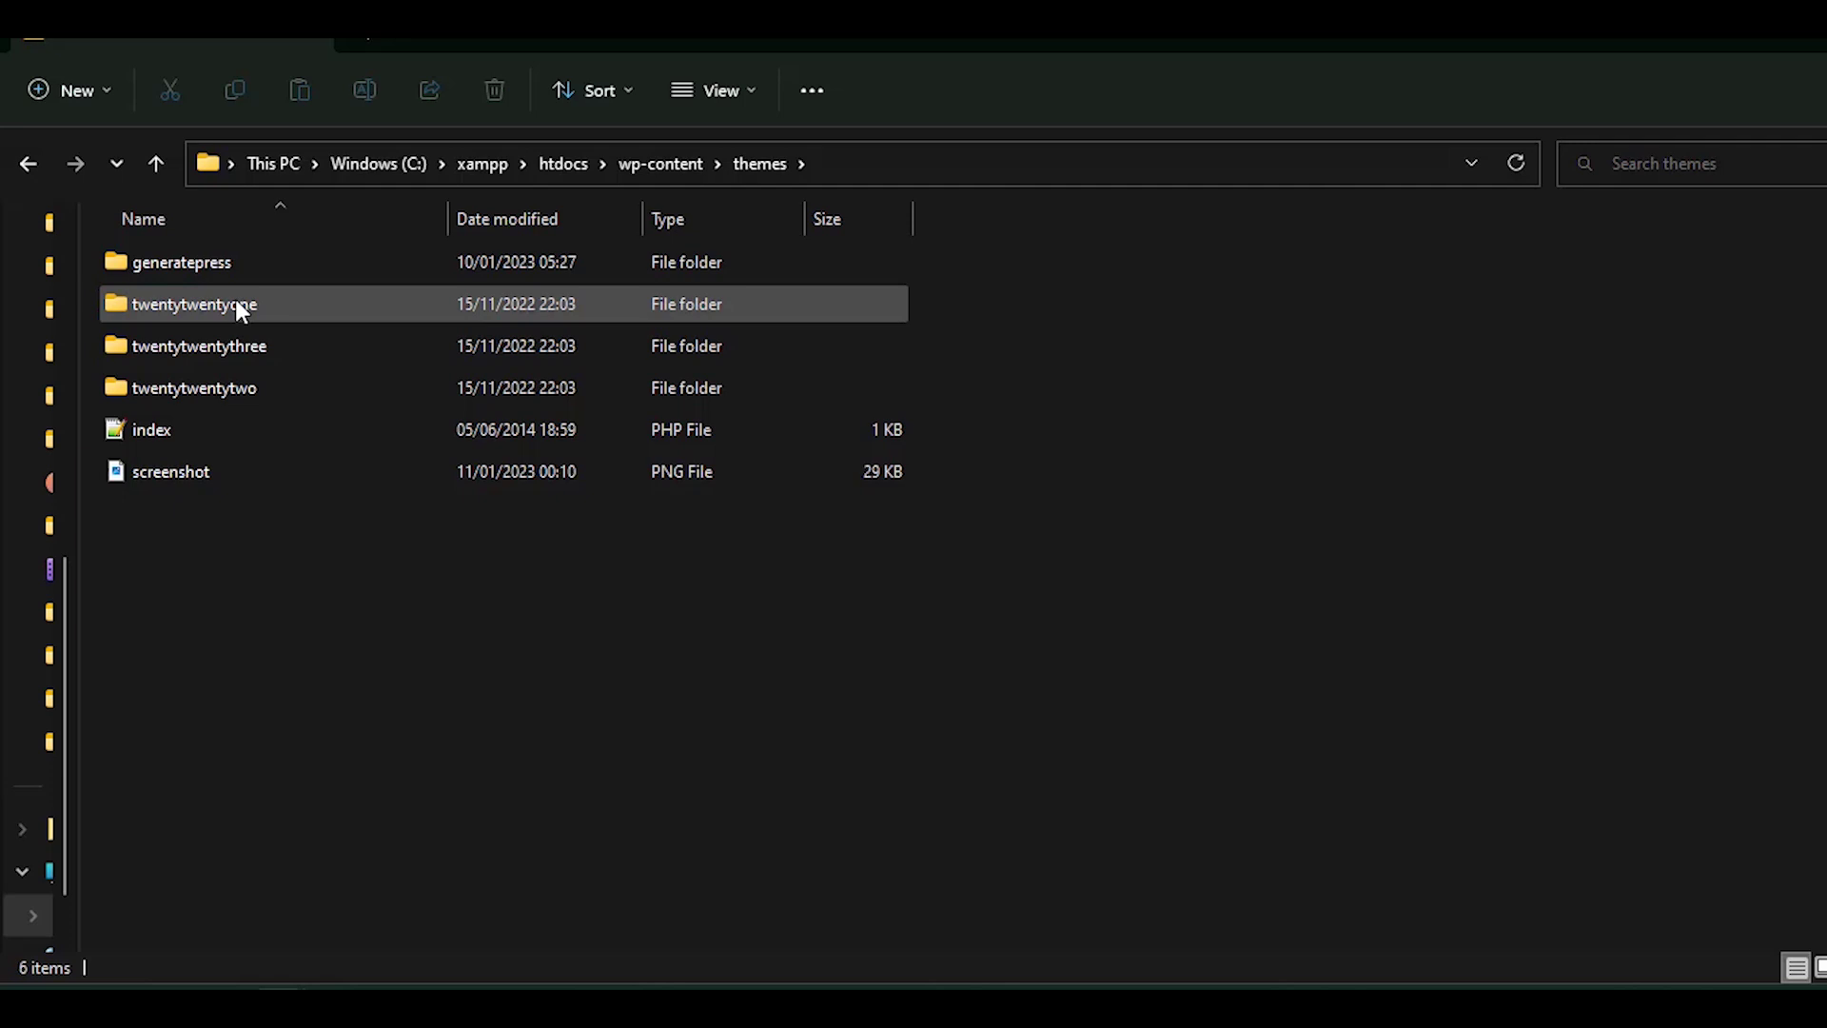
pyautogui.rightClick(233, 542)
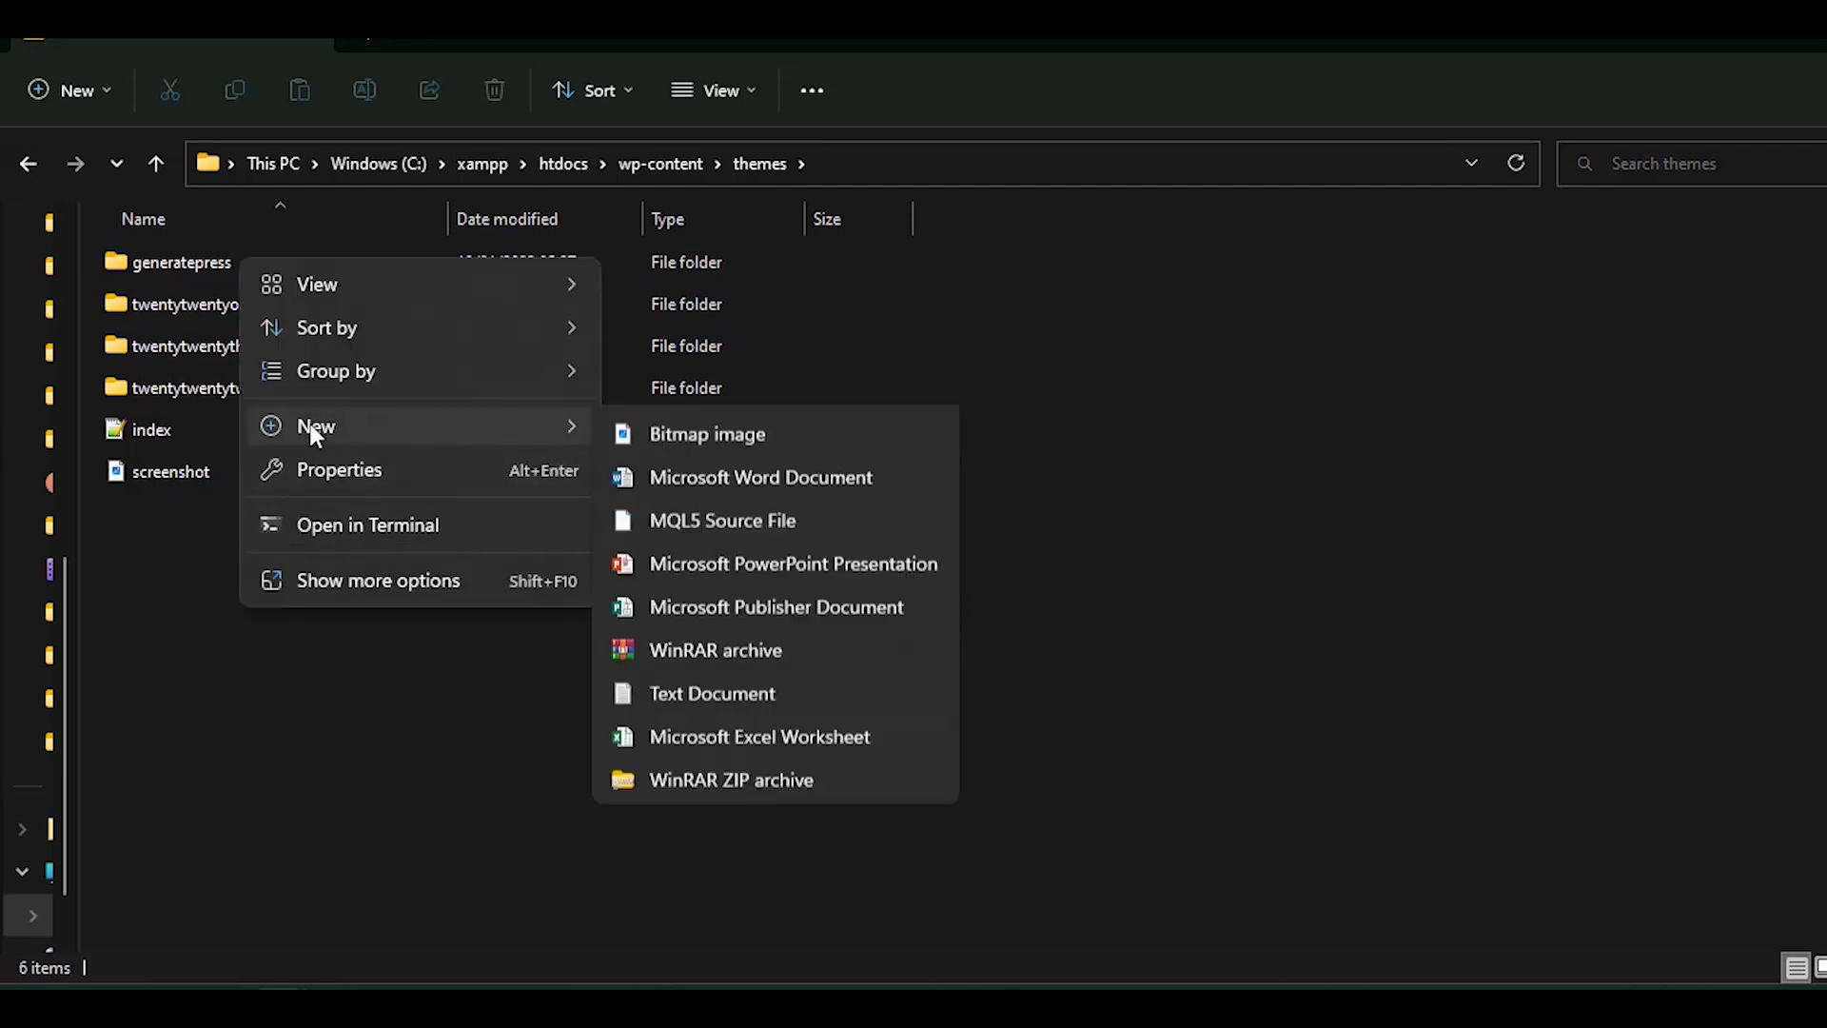
pyautogui.click(643, 428)
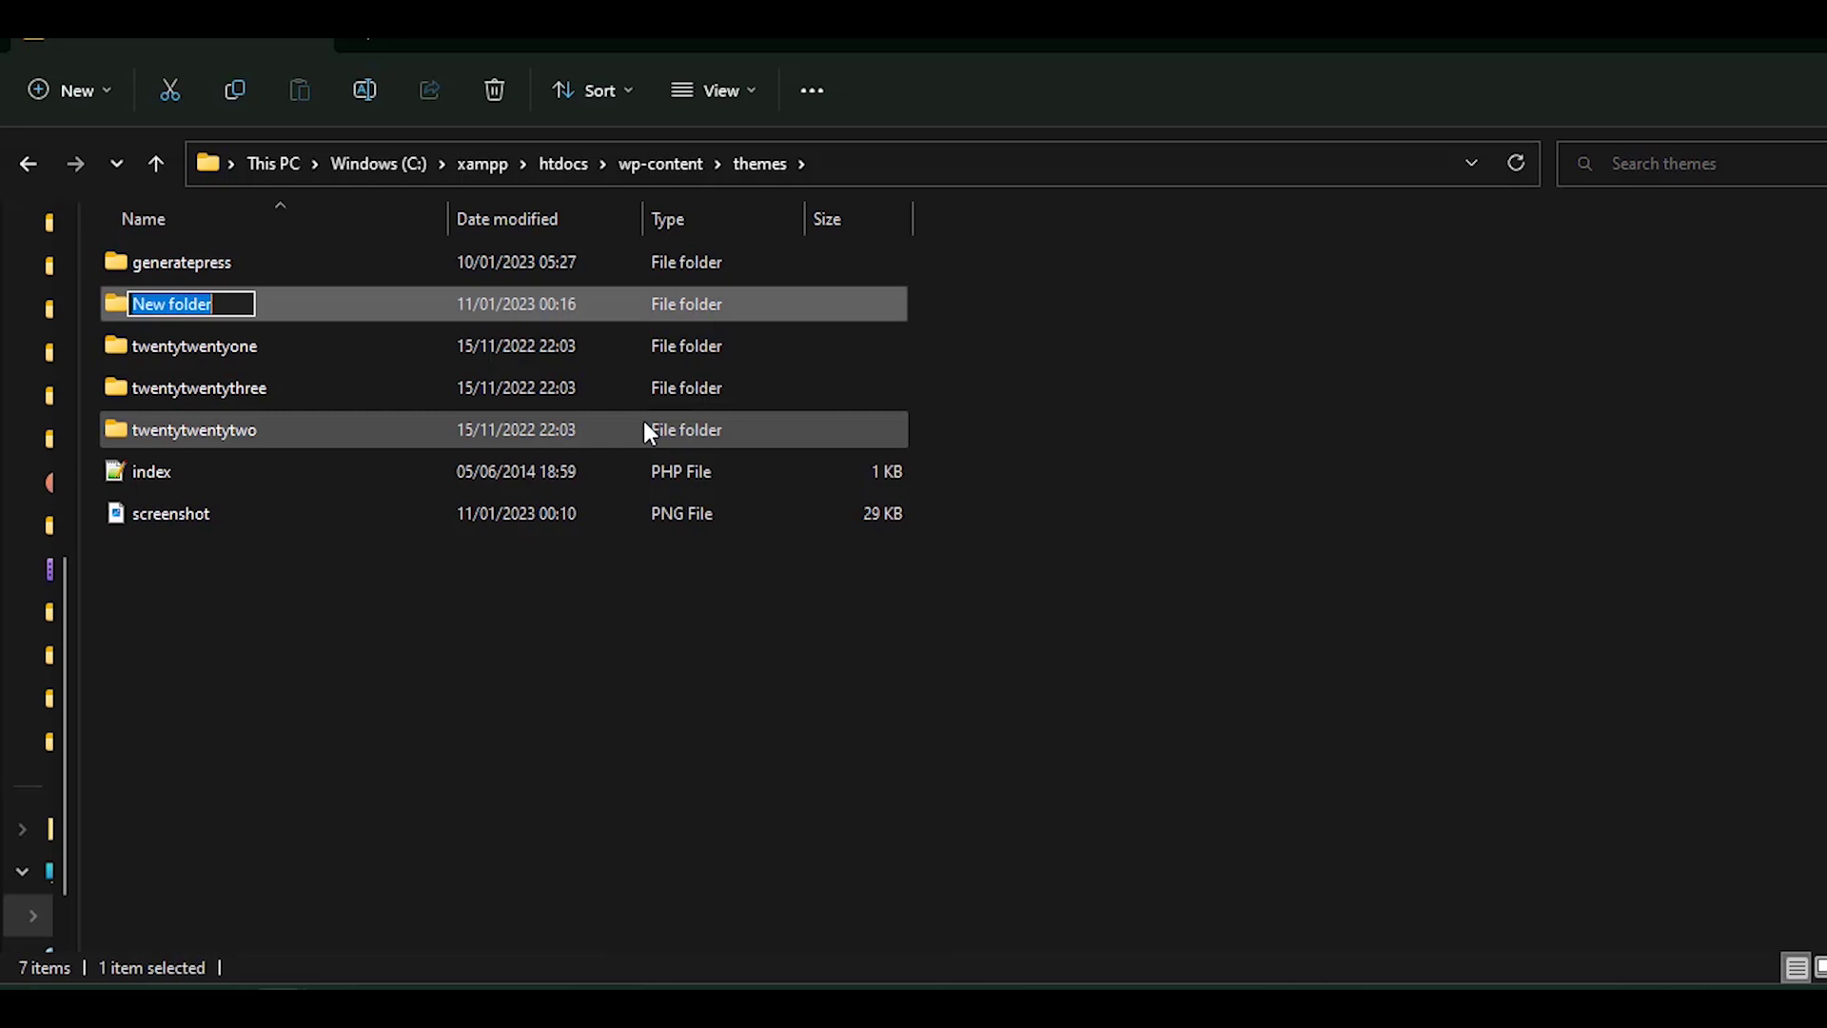
pyautogui.write('co')
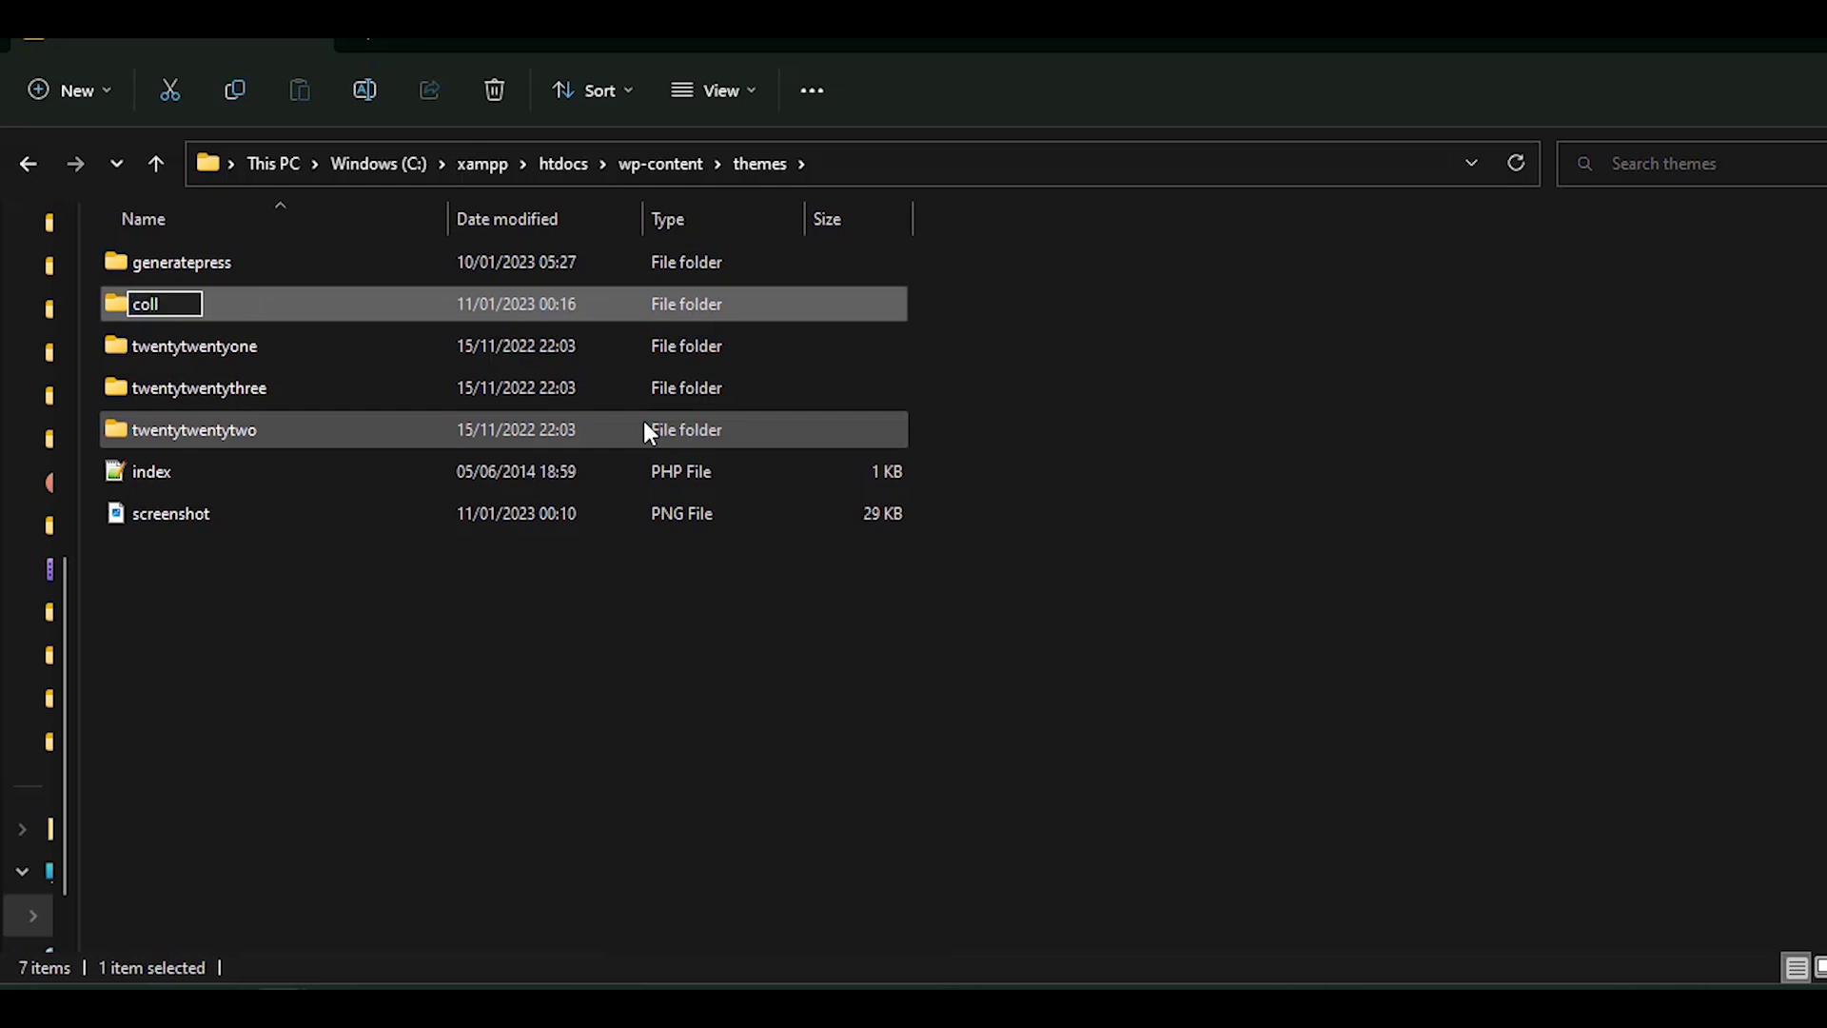
pyautogui.write('olblan')
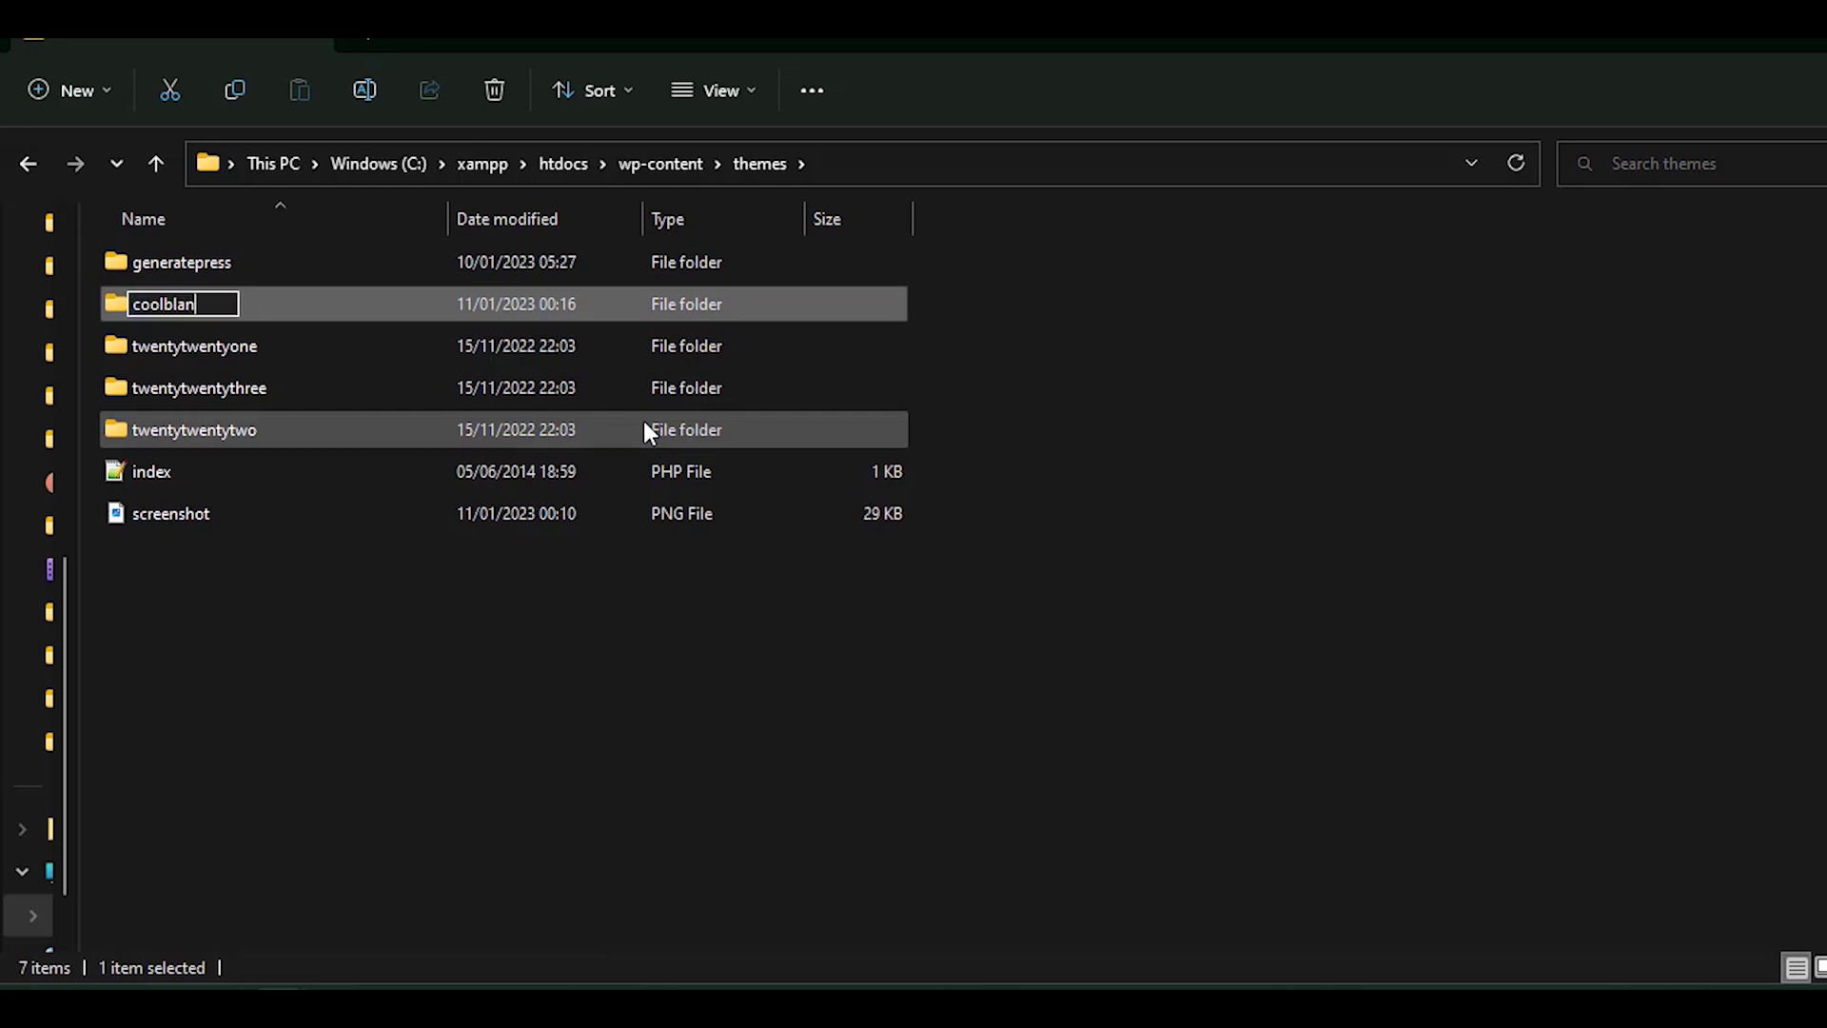
pyautogui.write('ktheme')
pyautogui.press('Return')
pyautogui.doubleClick(314, 303)
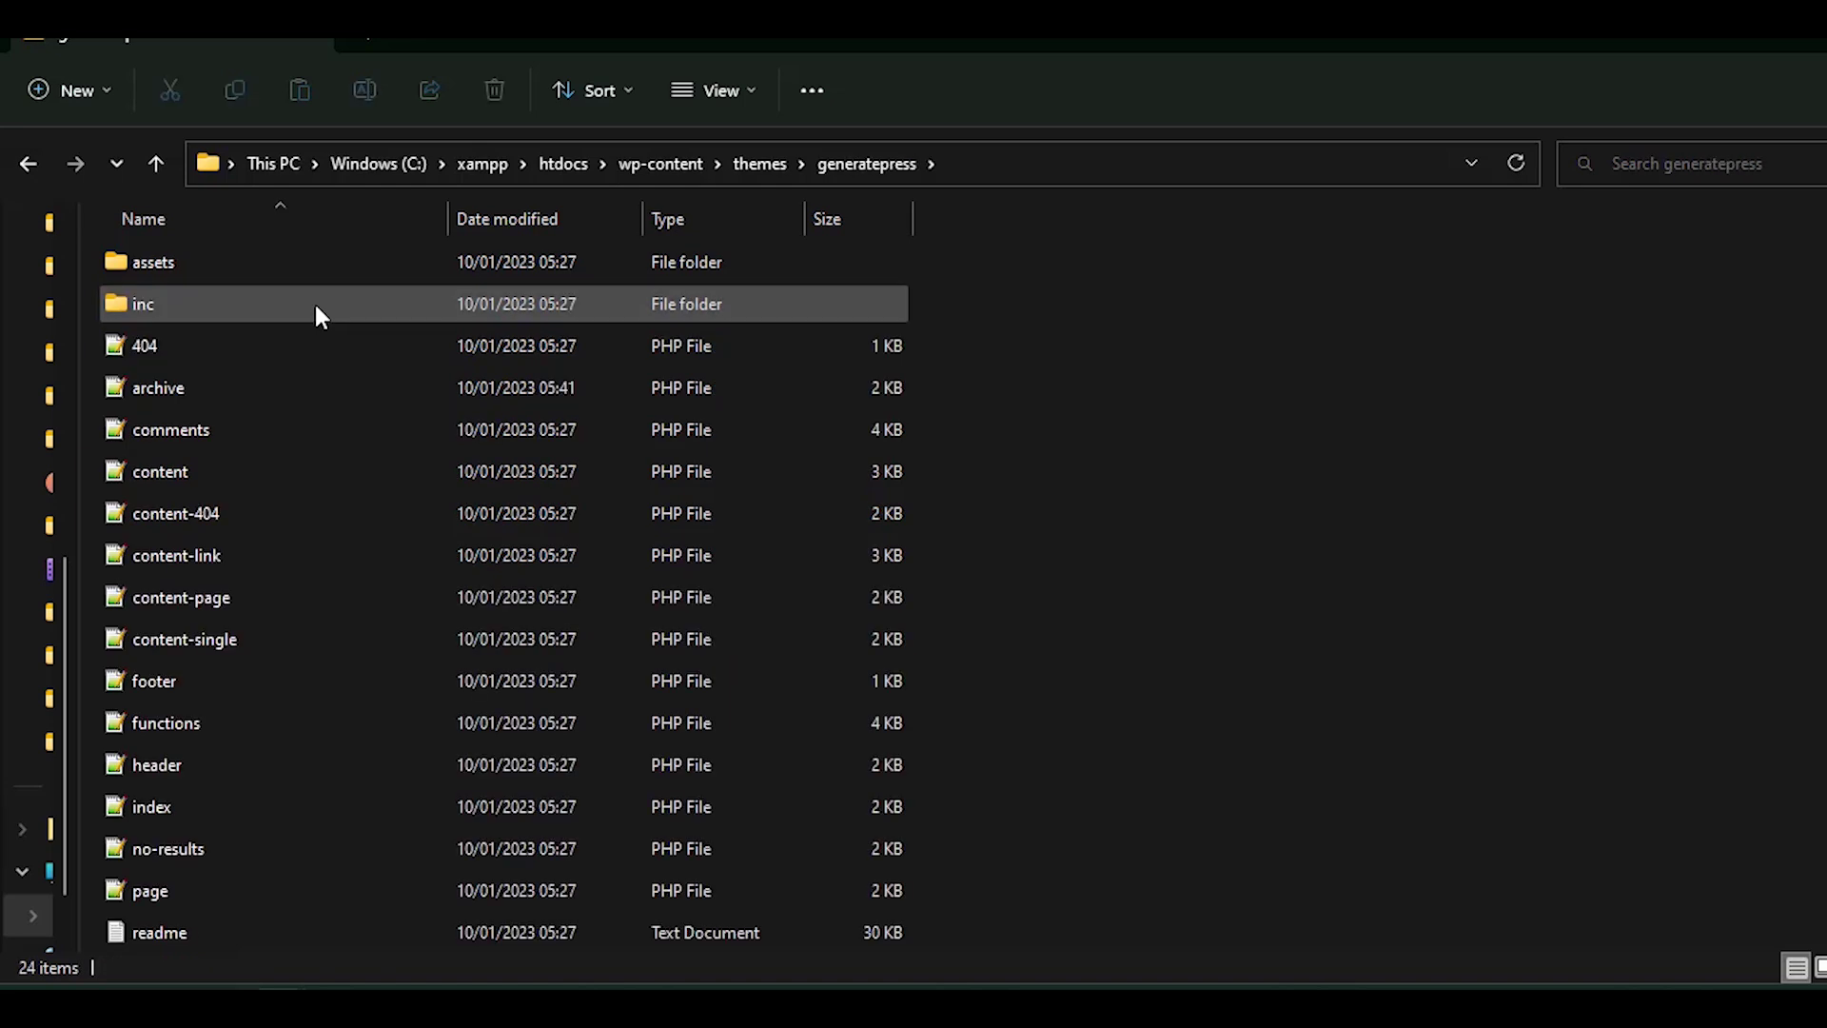
pyautogui.click(746, 163)
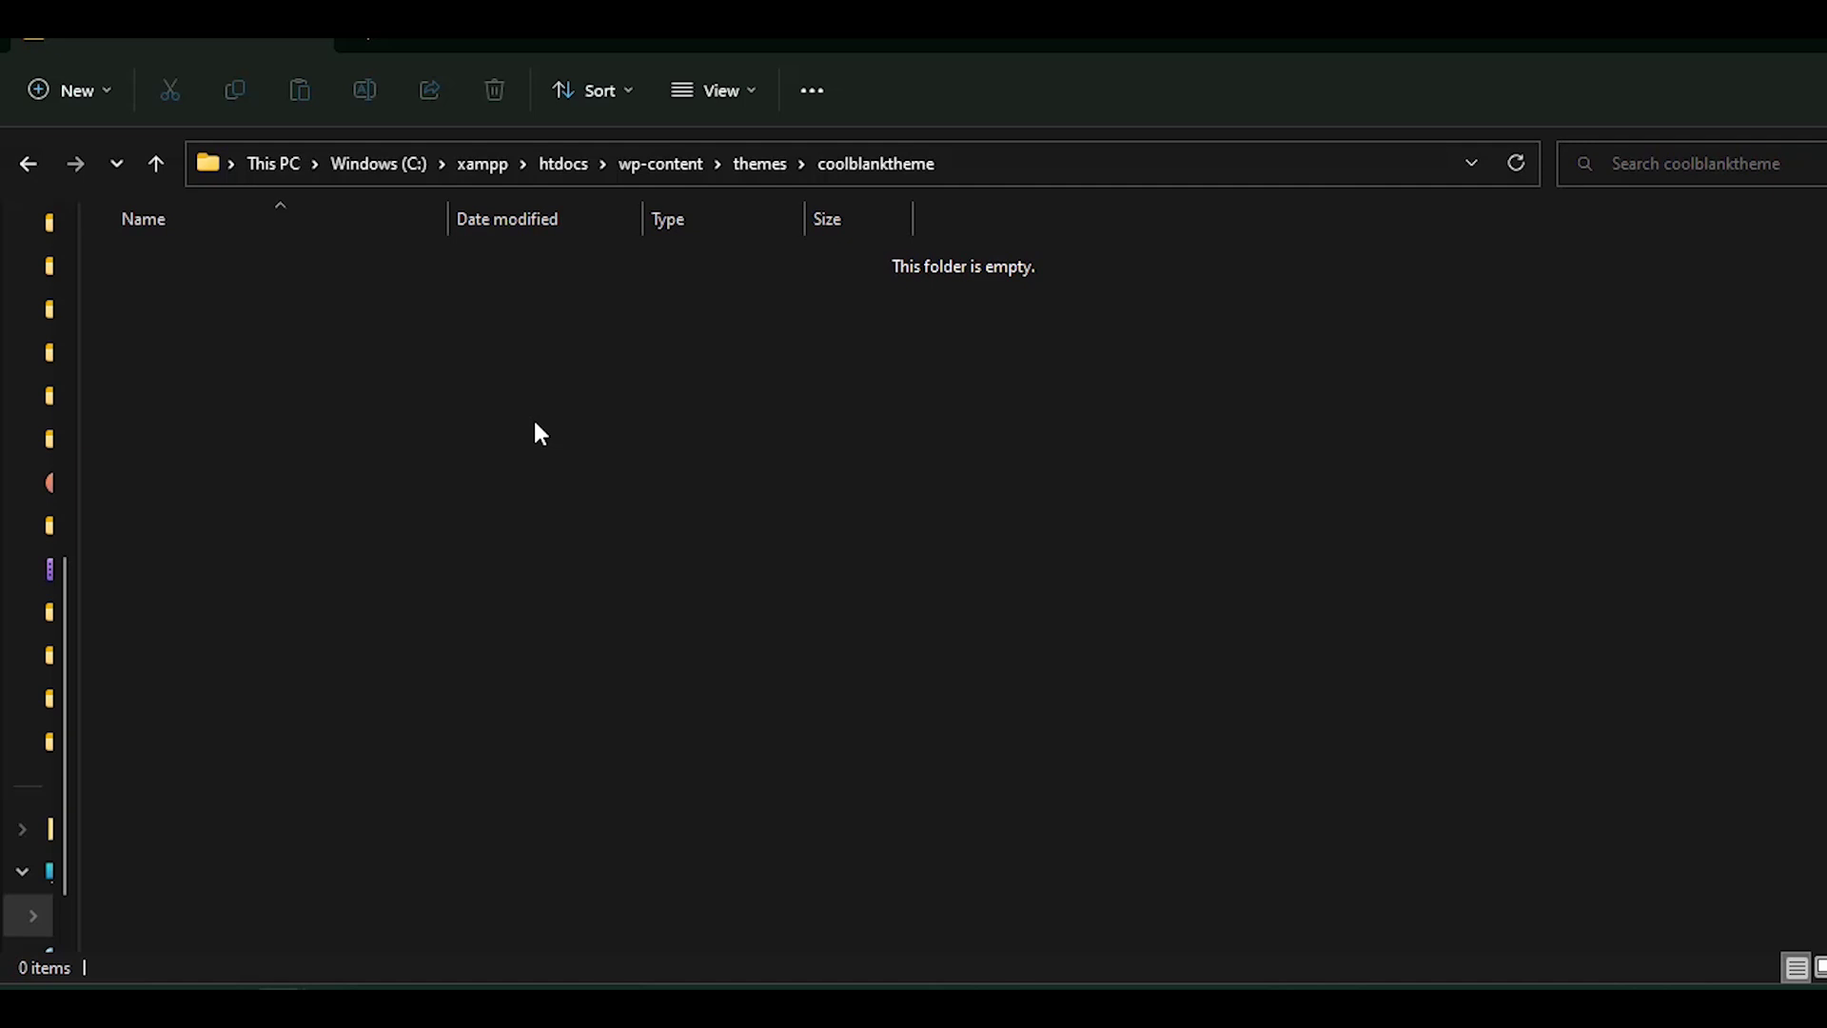
# - Paste screenshot.png into the empty coolblanktheme folder
pyautogui.rightClick(187, 324)
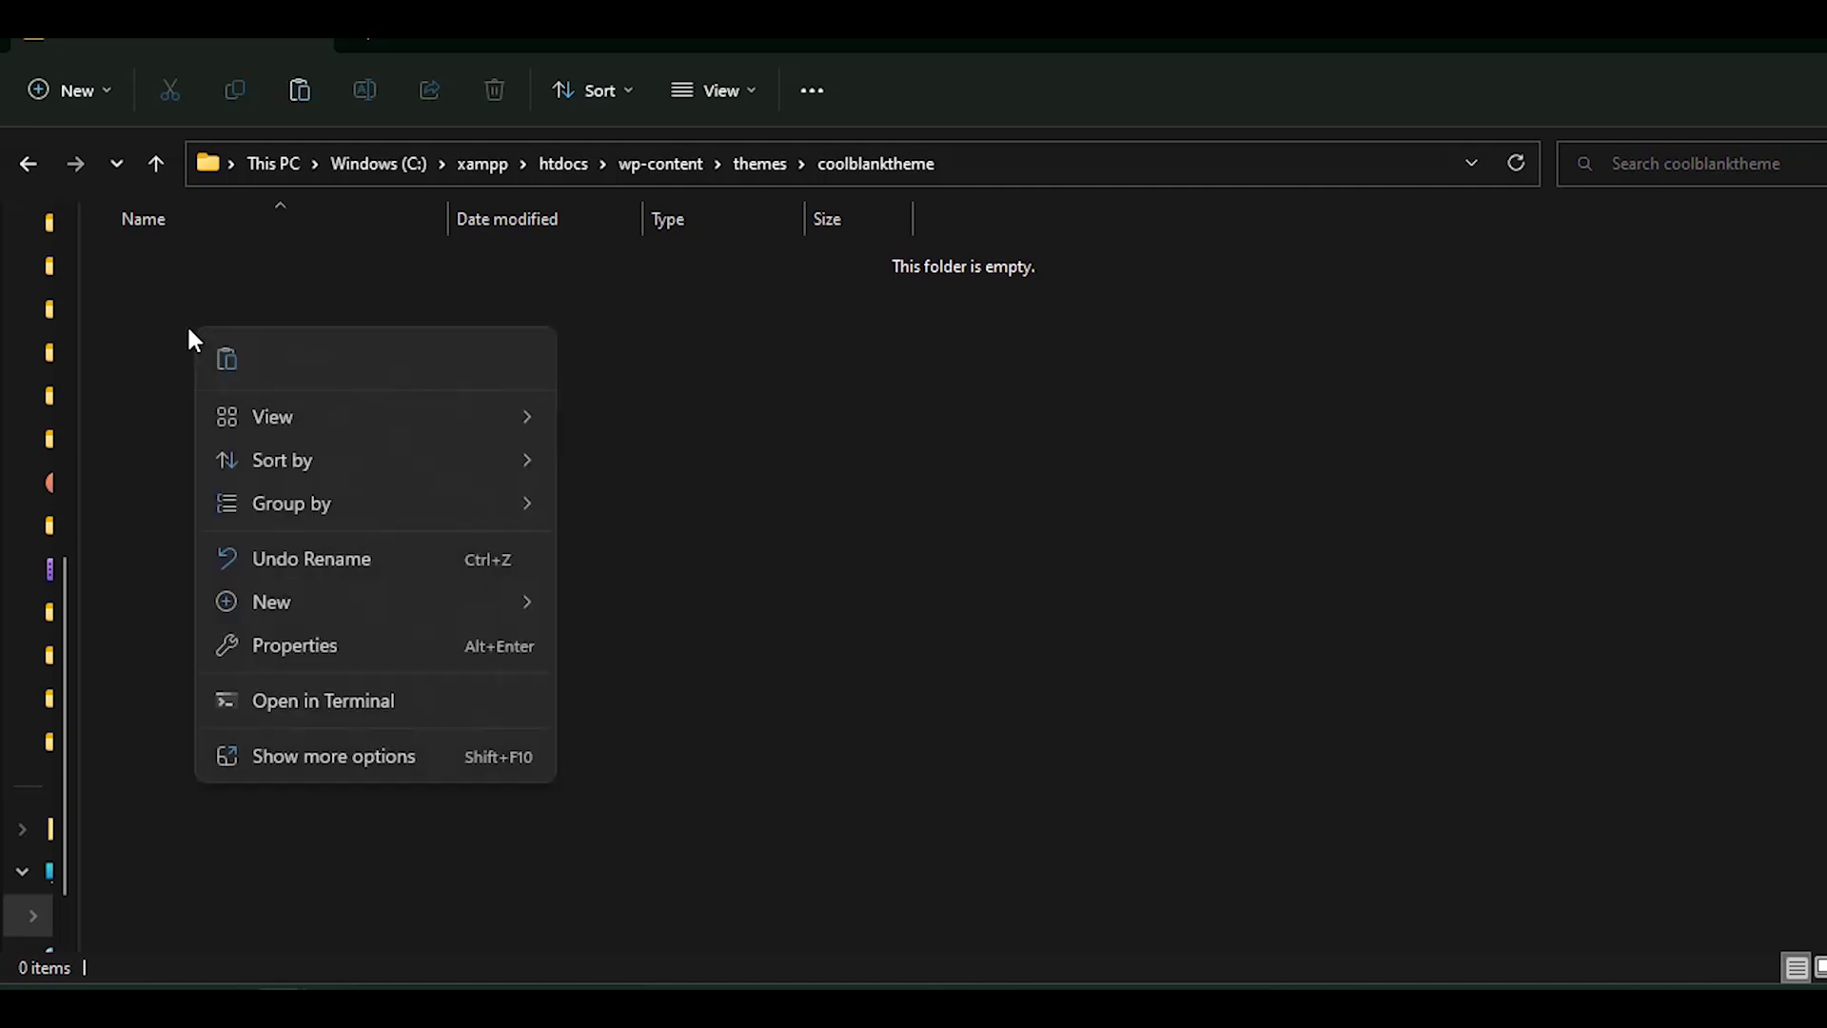
pyautogui.click(225, 359)
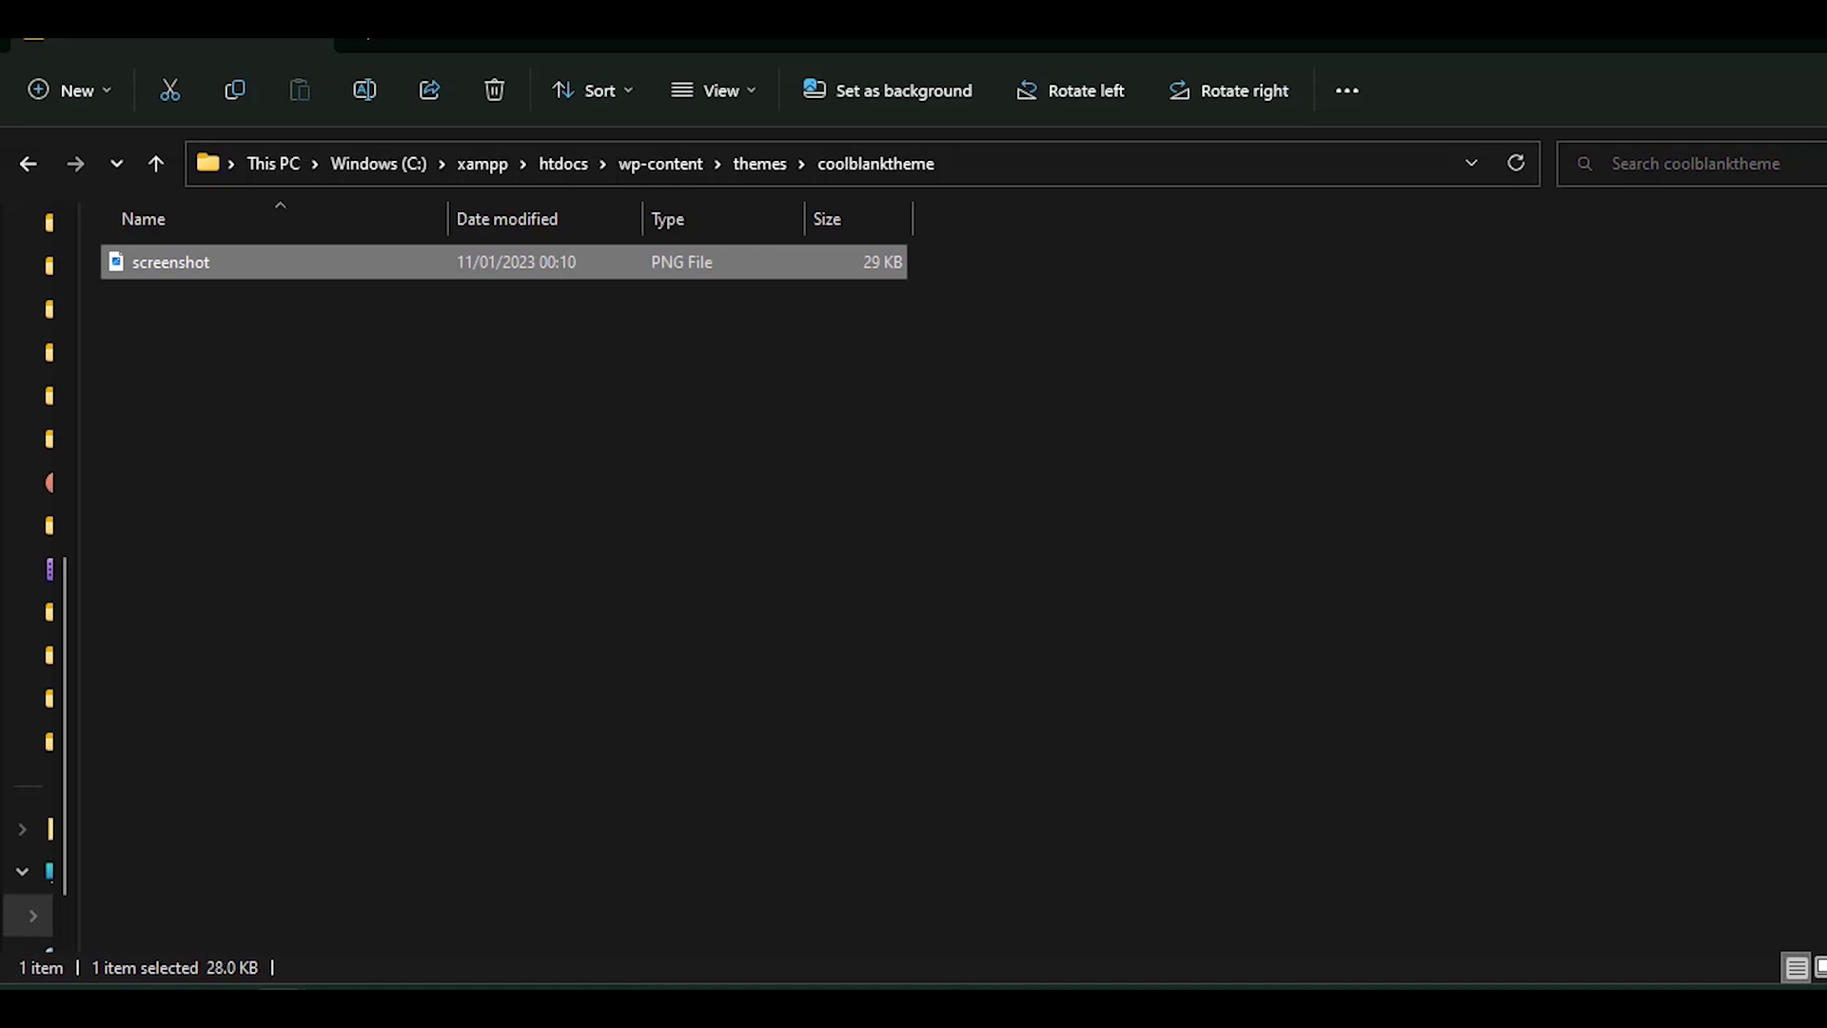
pyautogui.hotkey('alt', 'Tab')
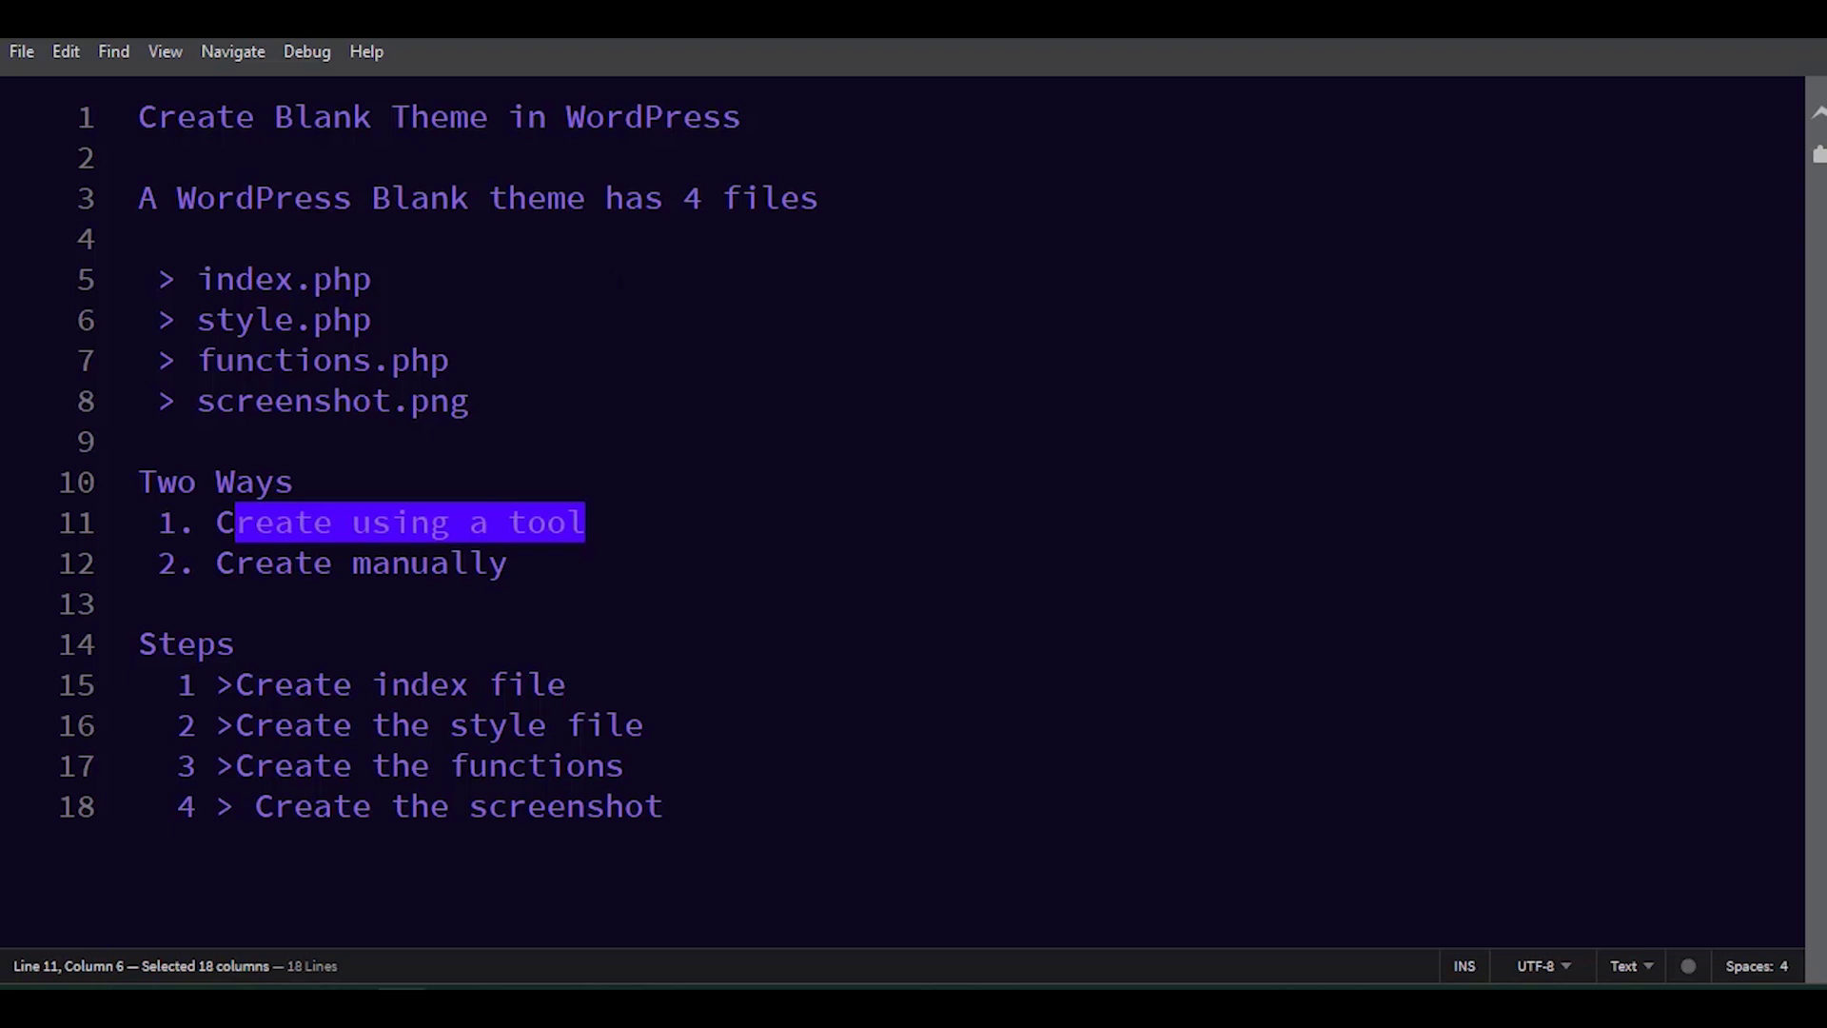
# - Highlight the notes listing index.php through screenshot.png
pyautogui.moveTo(372, 278); pyautogui.dragTo(197, 278)
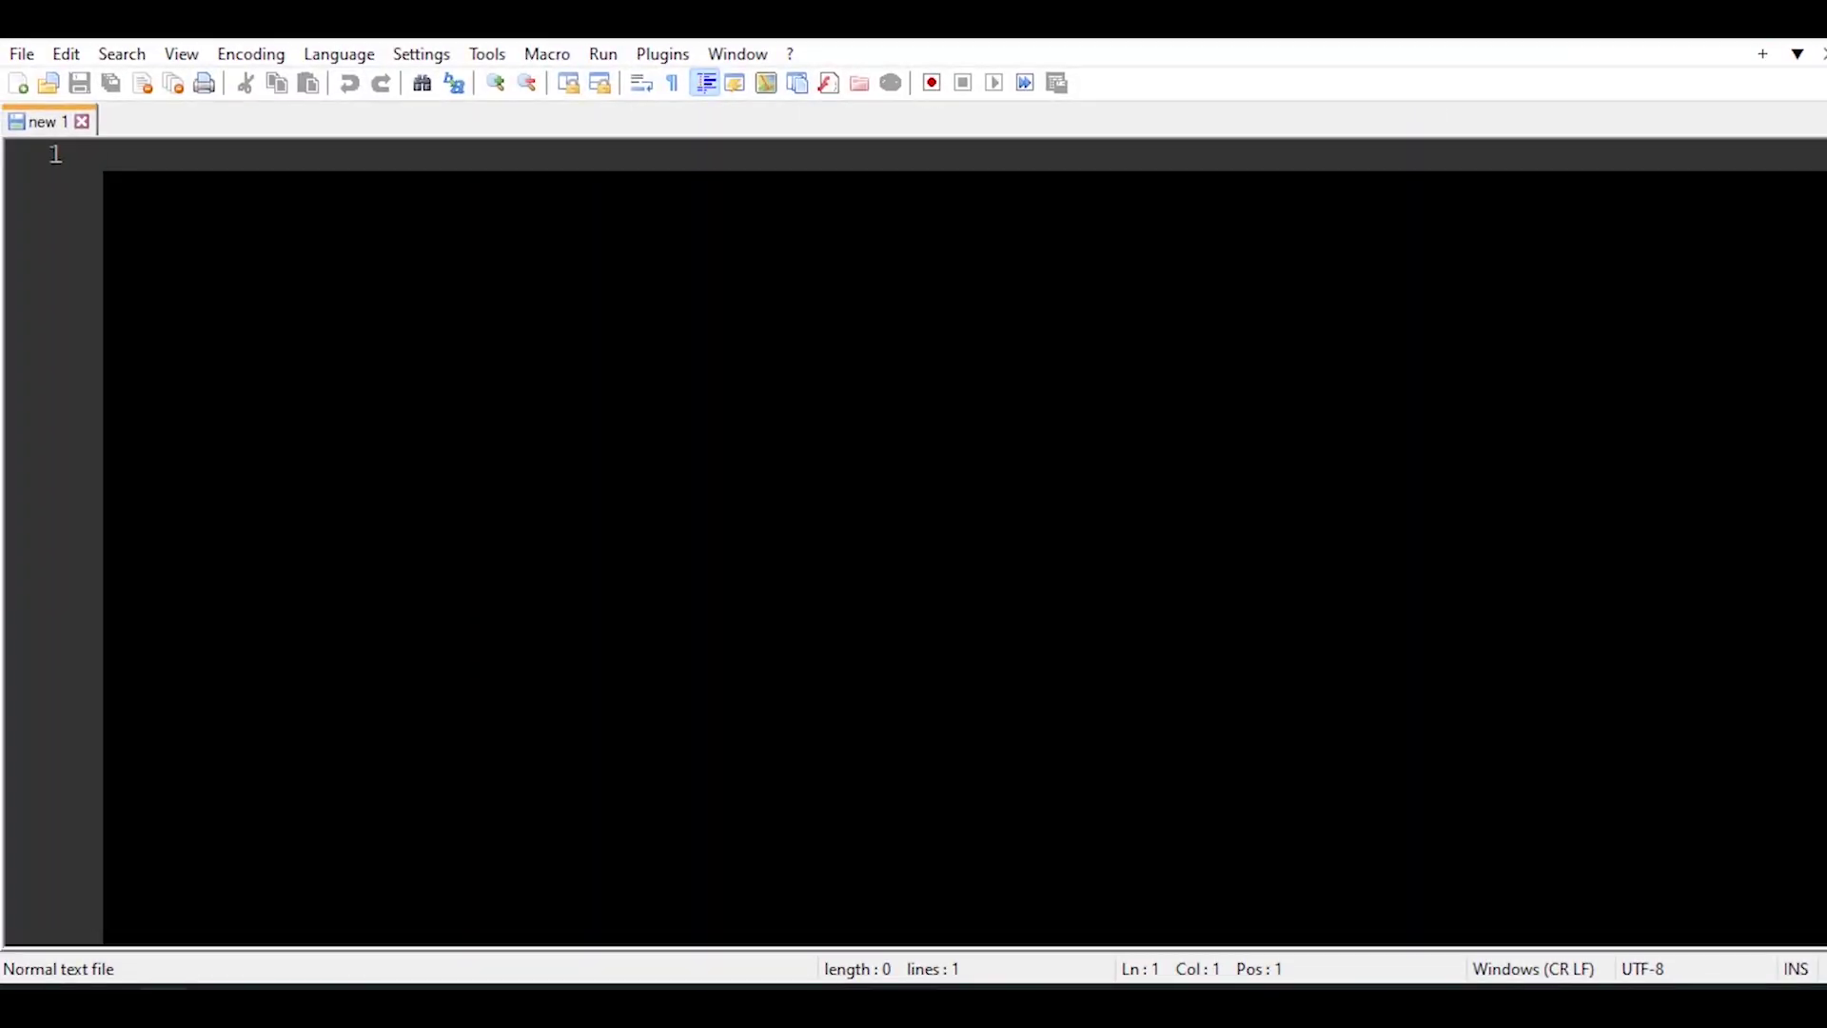
pyautogui.write('<?php')
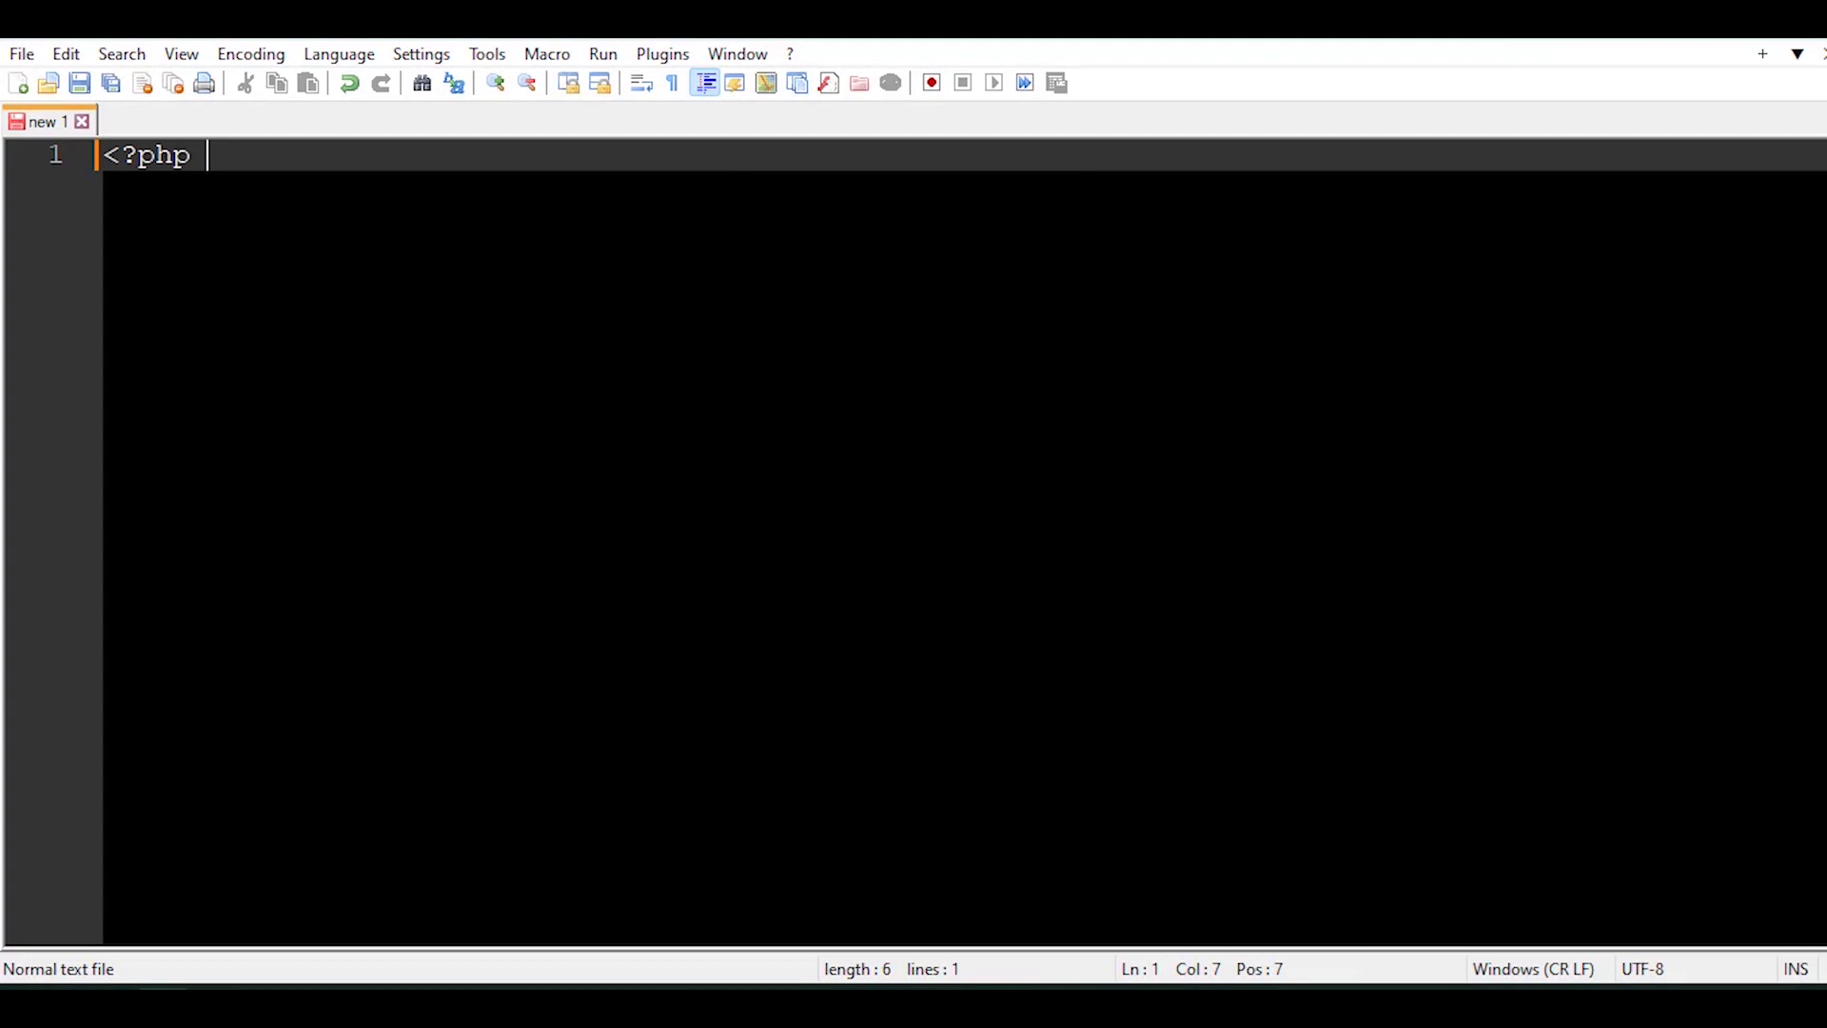
# - Write a <?php stub with '// silence is golden' and save it as htdocs\wp-content\themes\coolblanktheme\index.php
pyautogui.press('Return')
pyautogui.press('Return')
pyautogui.write('// s')
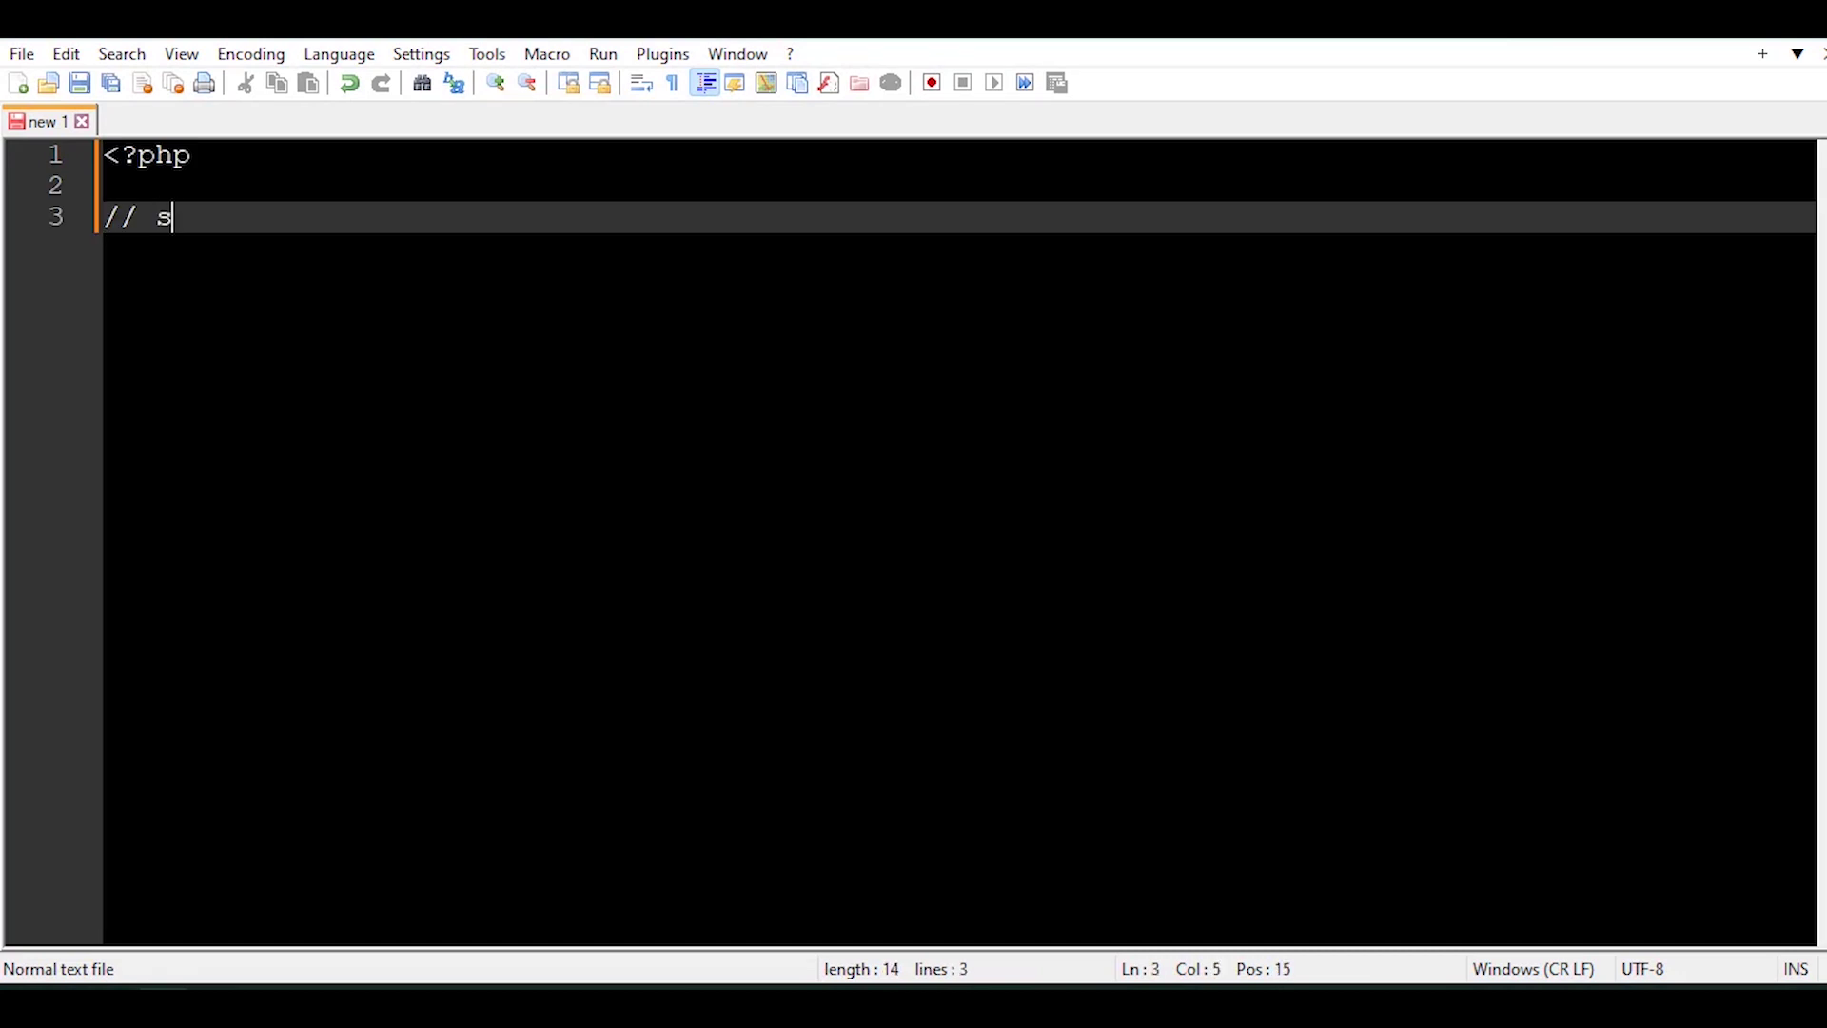
pyautogui.write('ilene')
pyautogui.press('BackSpace')
pyautogui.write('ce is golden')
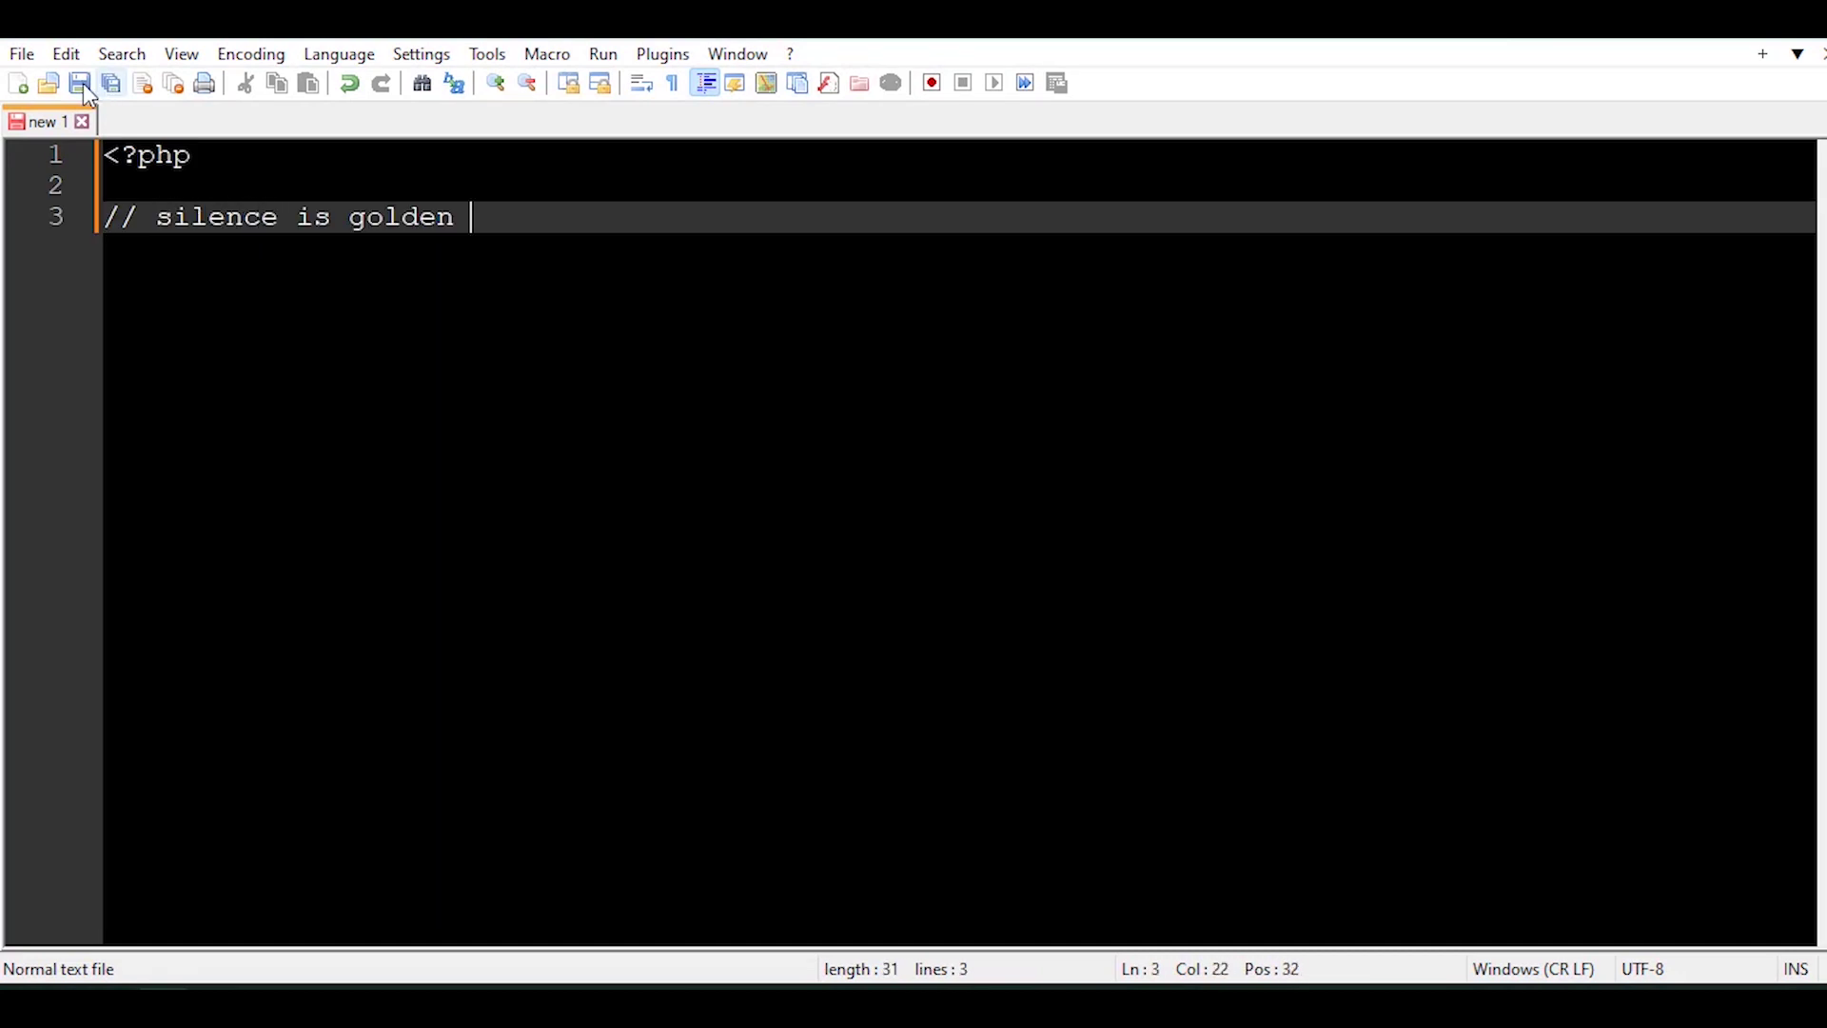
pyautogui.click(79, 82)
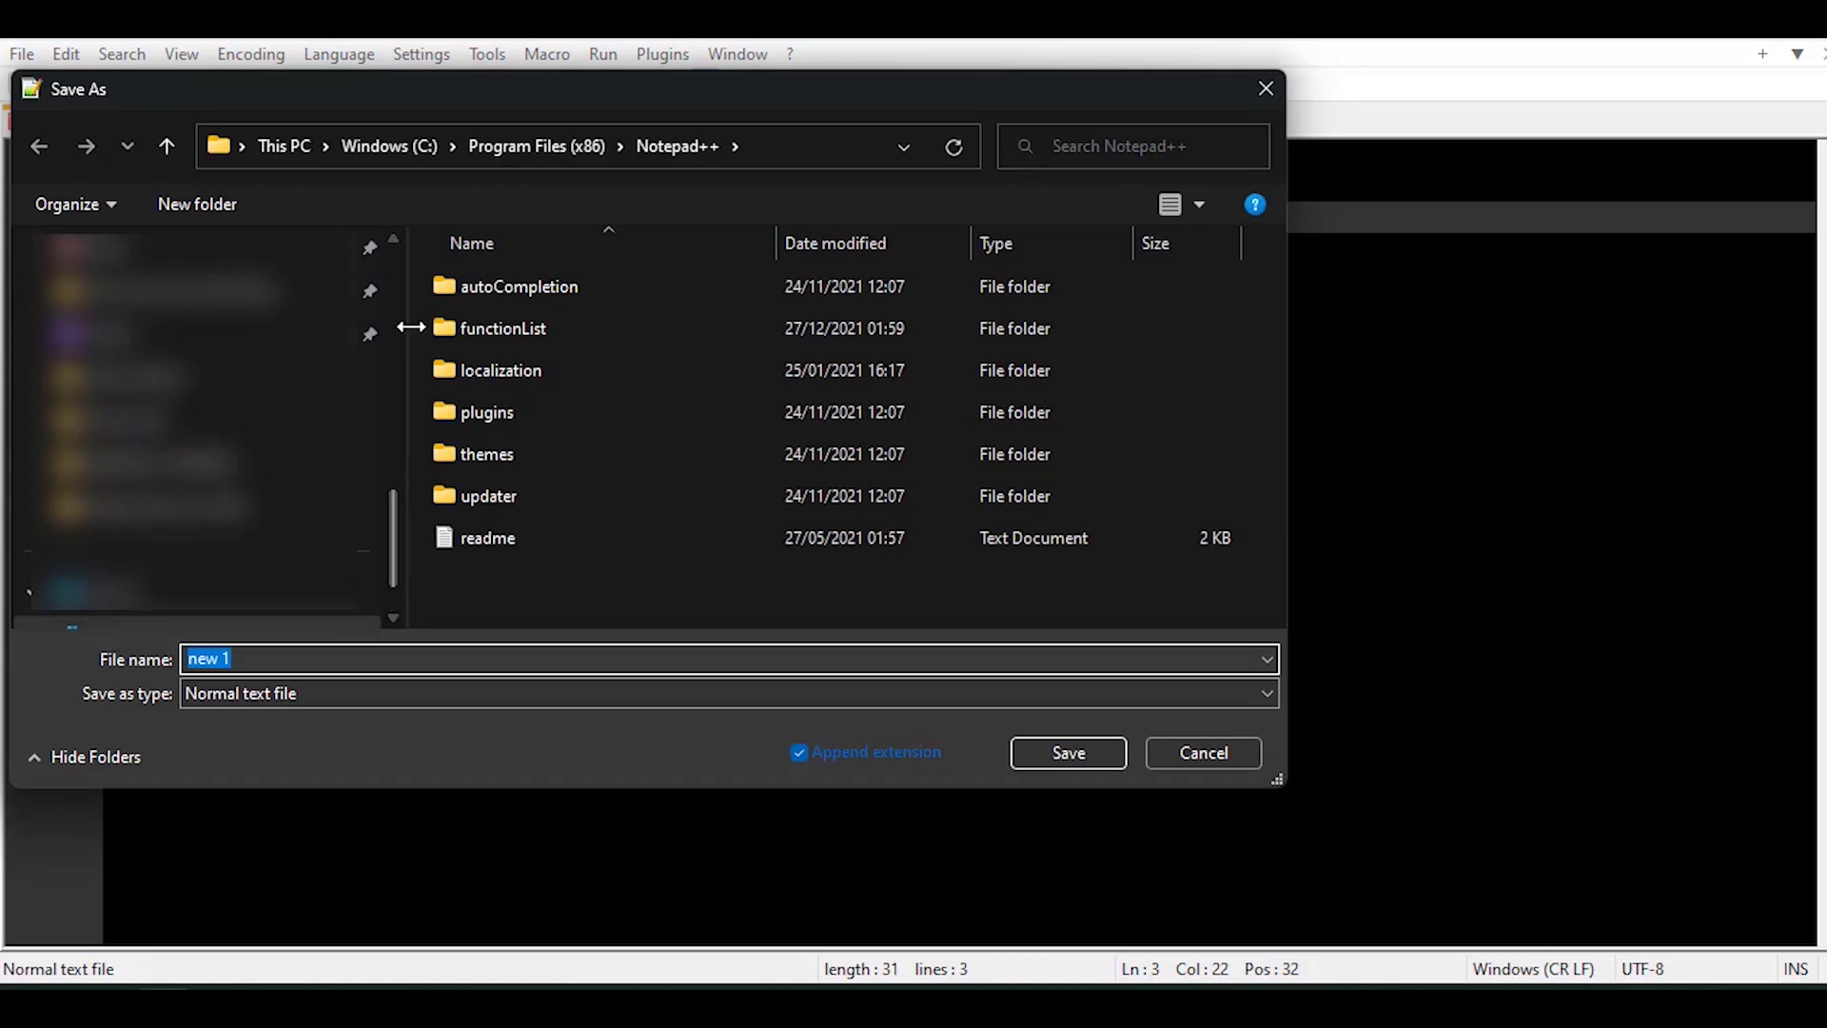
pyautogui.scroll(3, 358, 336)
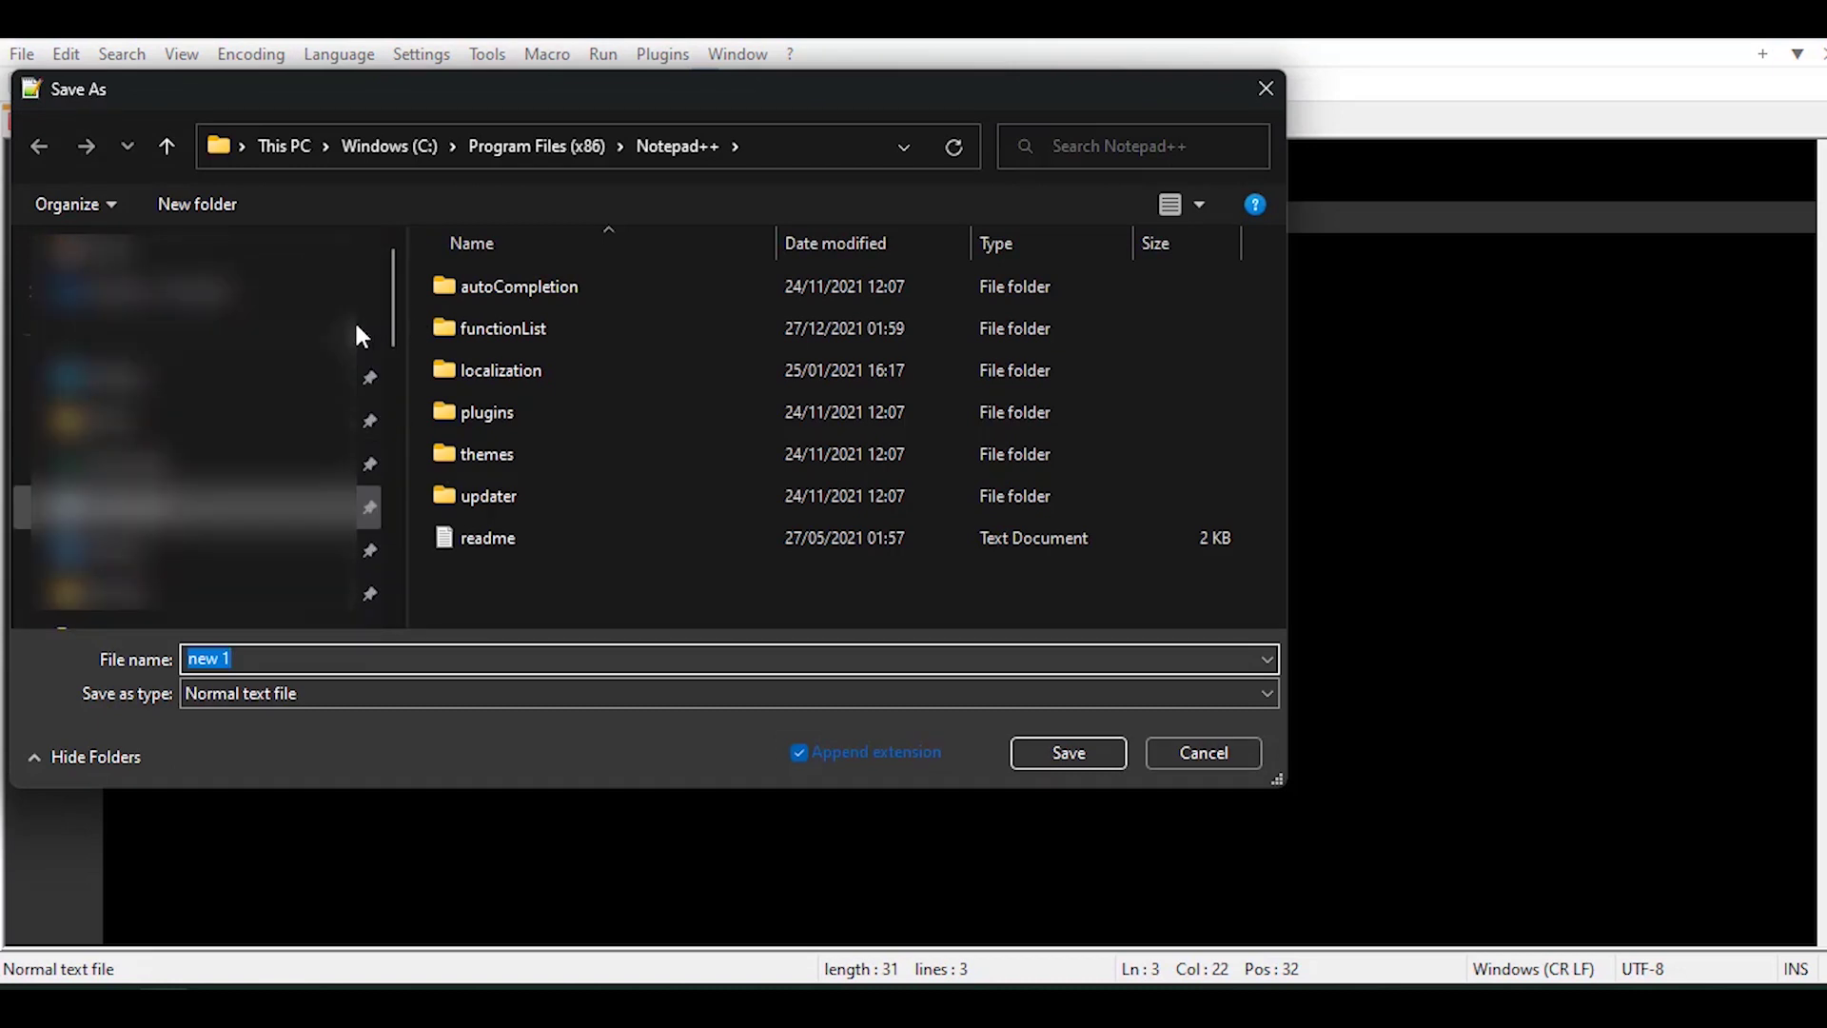
pyautogui.click(186, 418)
pyautogui.doubleClick(502, 337)
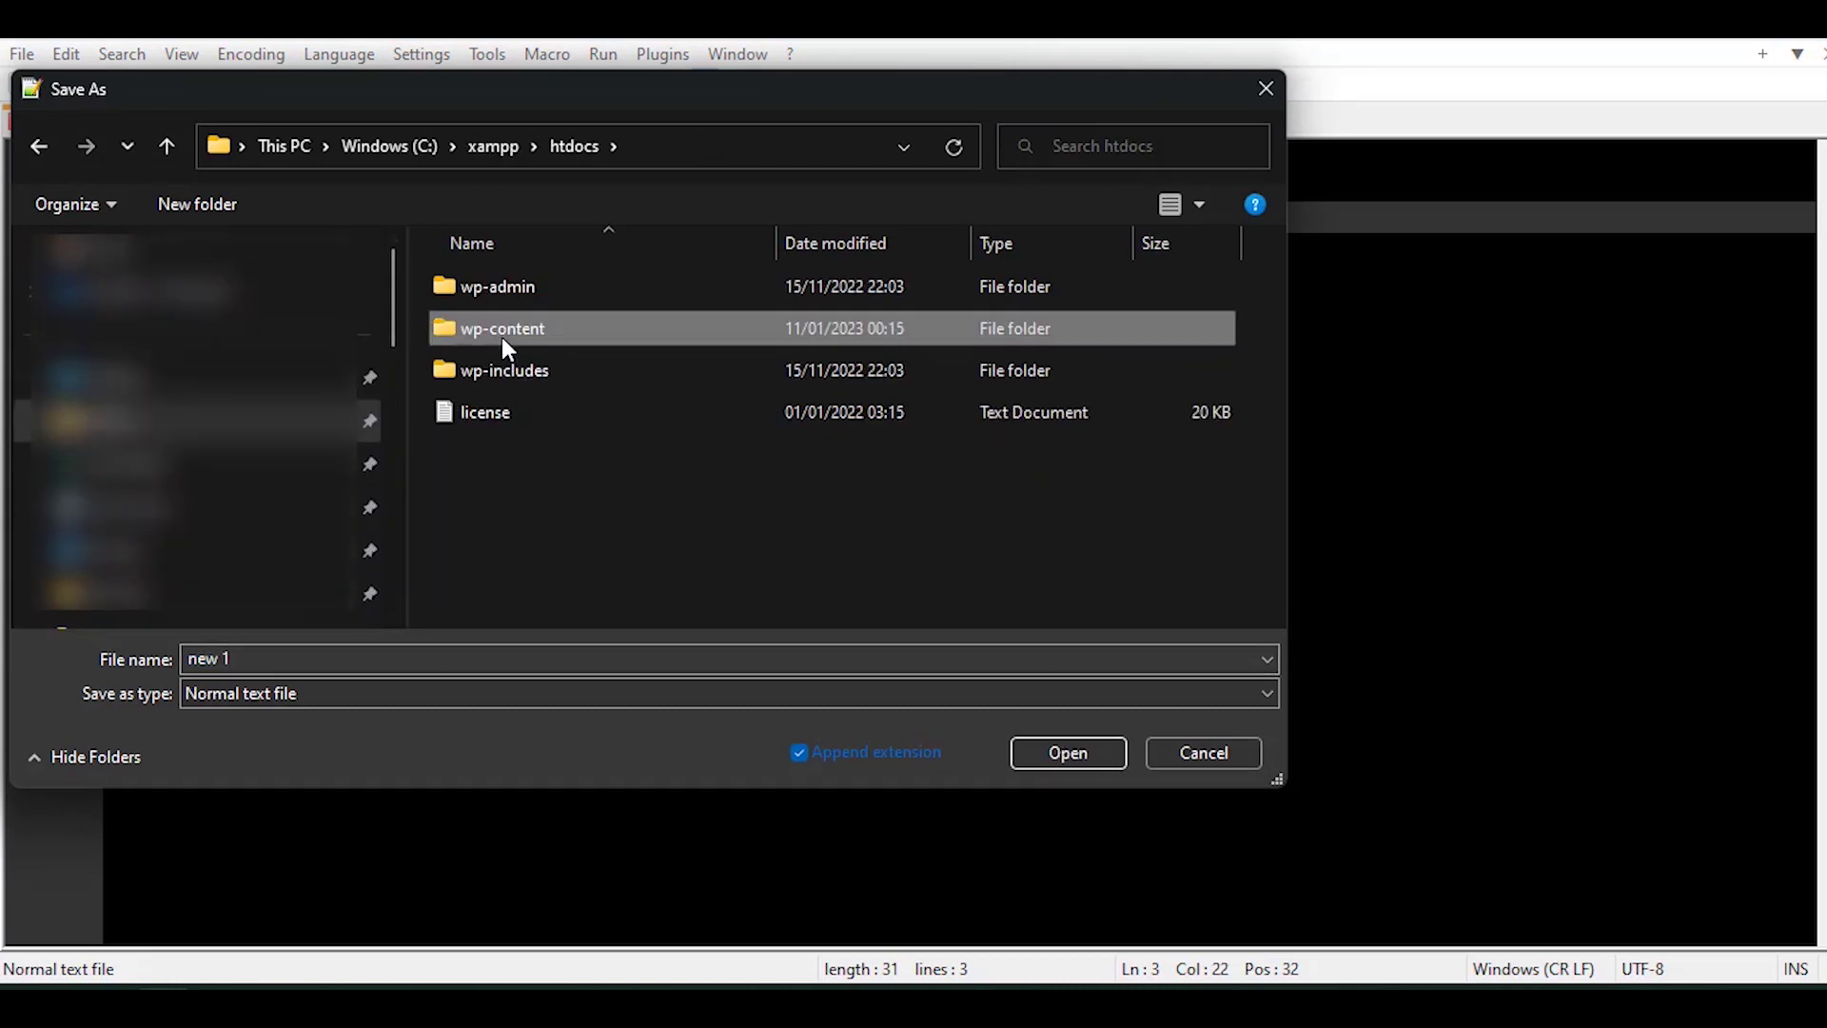
pyautogui.doubleClick(504, 327)
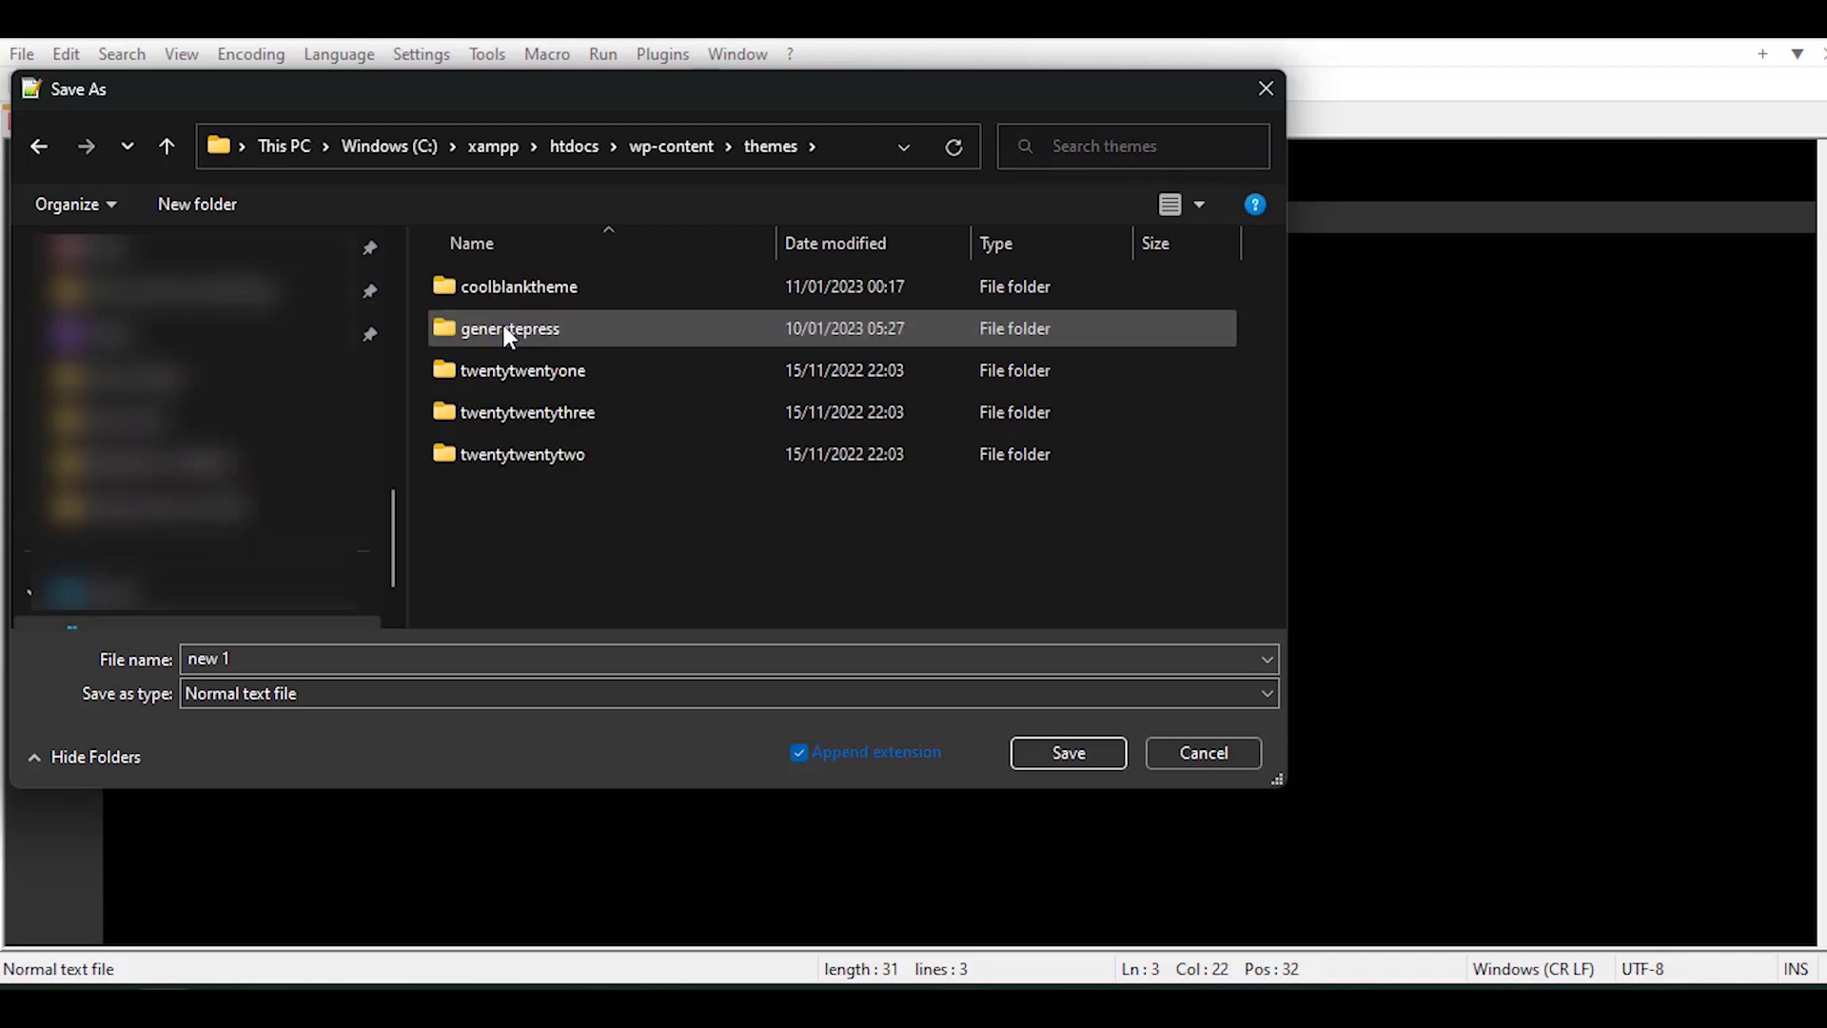
pyautogui.doubleClick(515, 296)
pyautogui.doubleClick(369, 643)
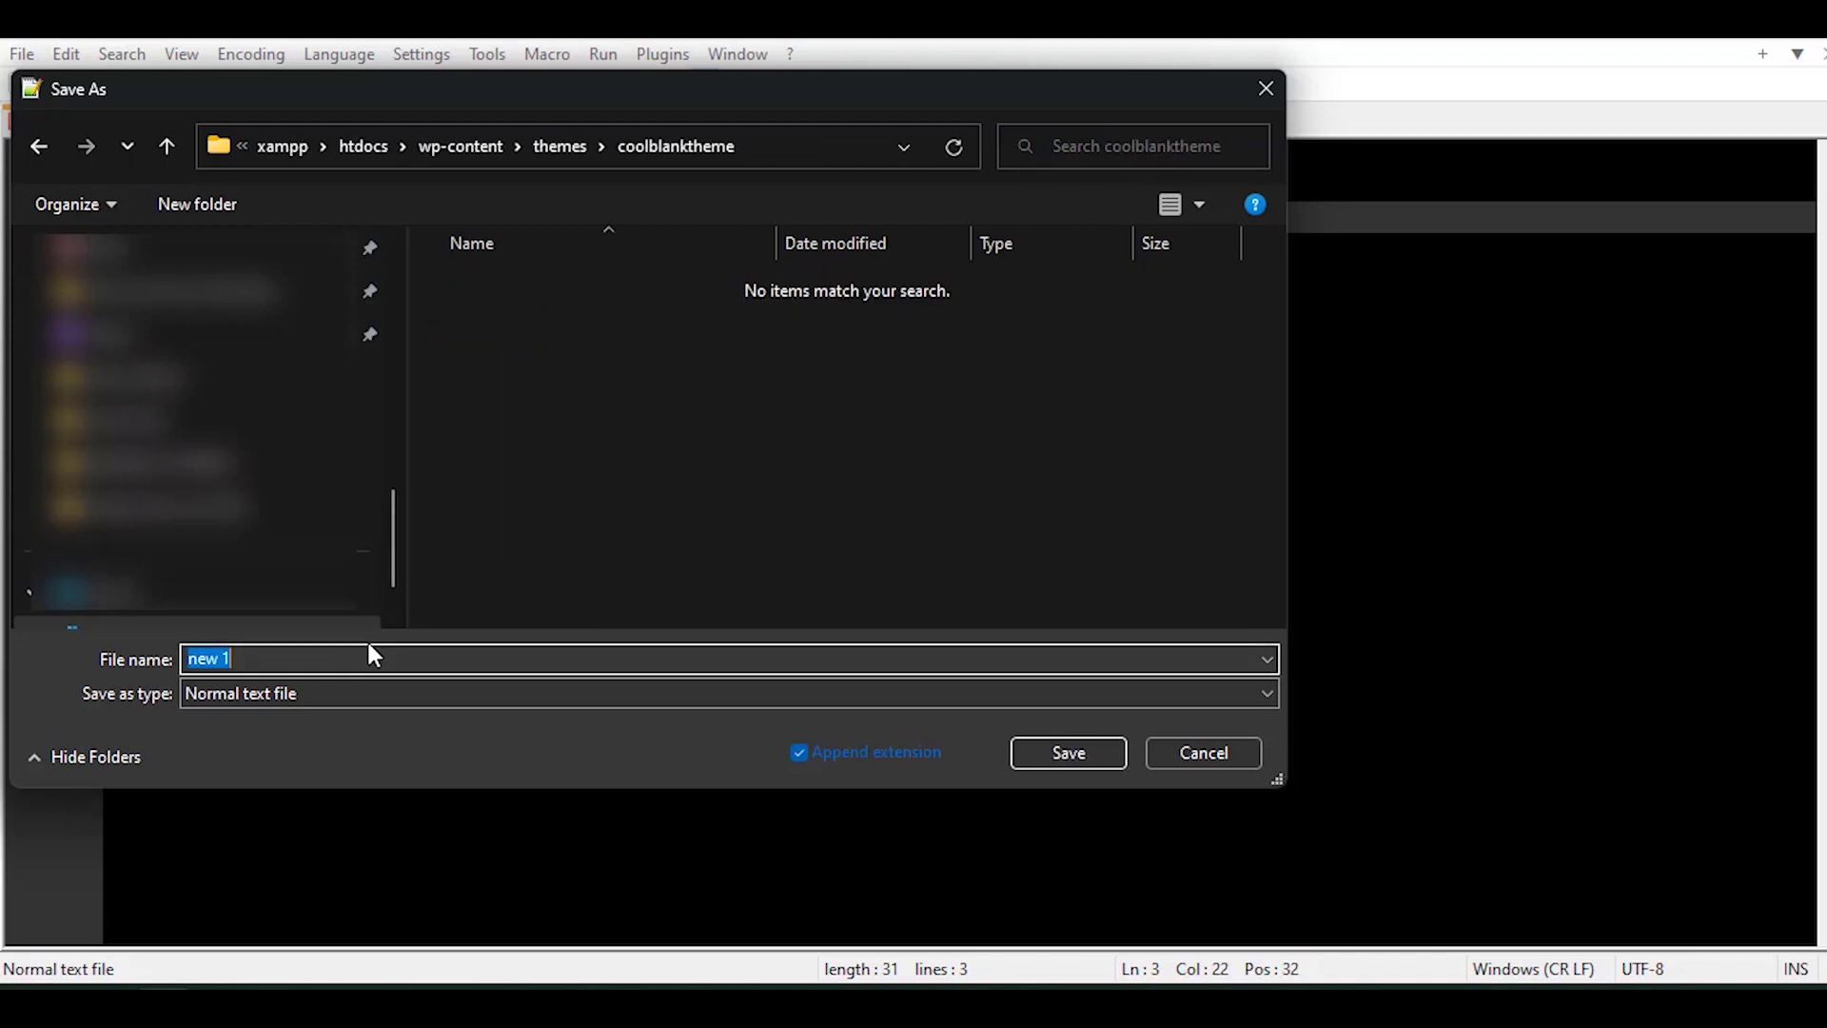
pyautogui.write('index.')
pyautogui.write('php')
pyautogui.press('Return')
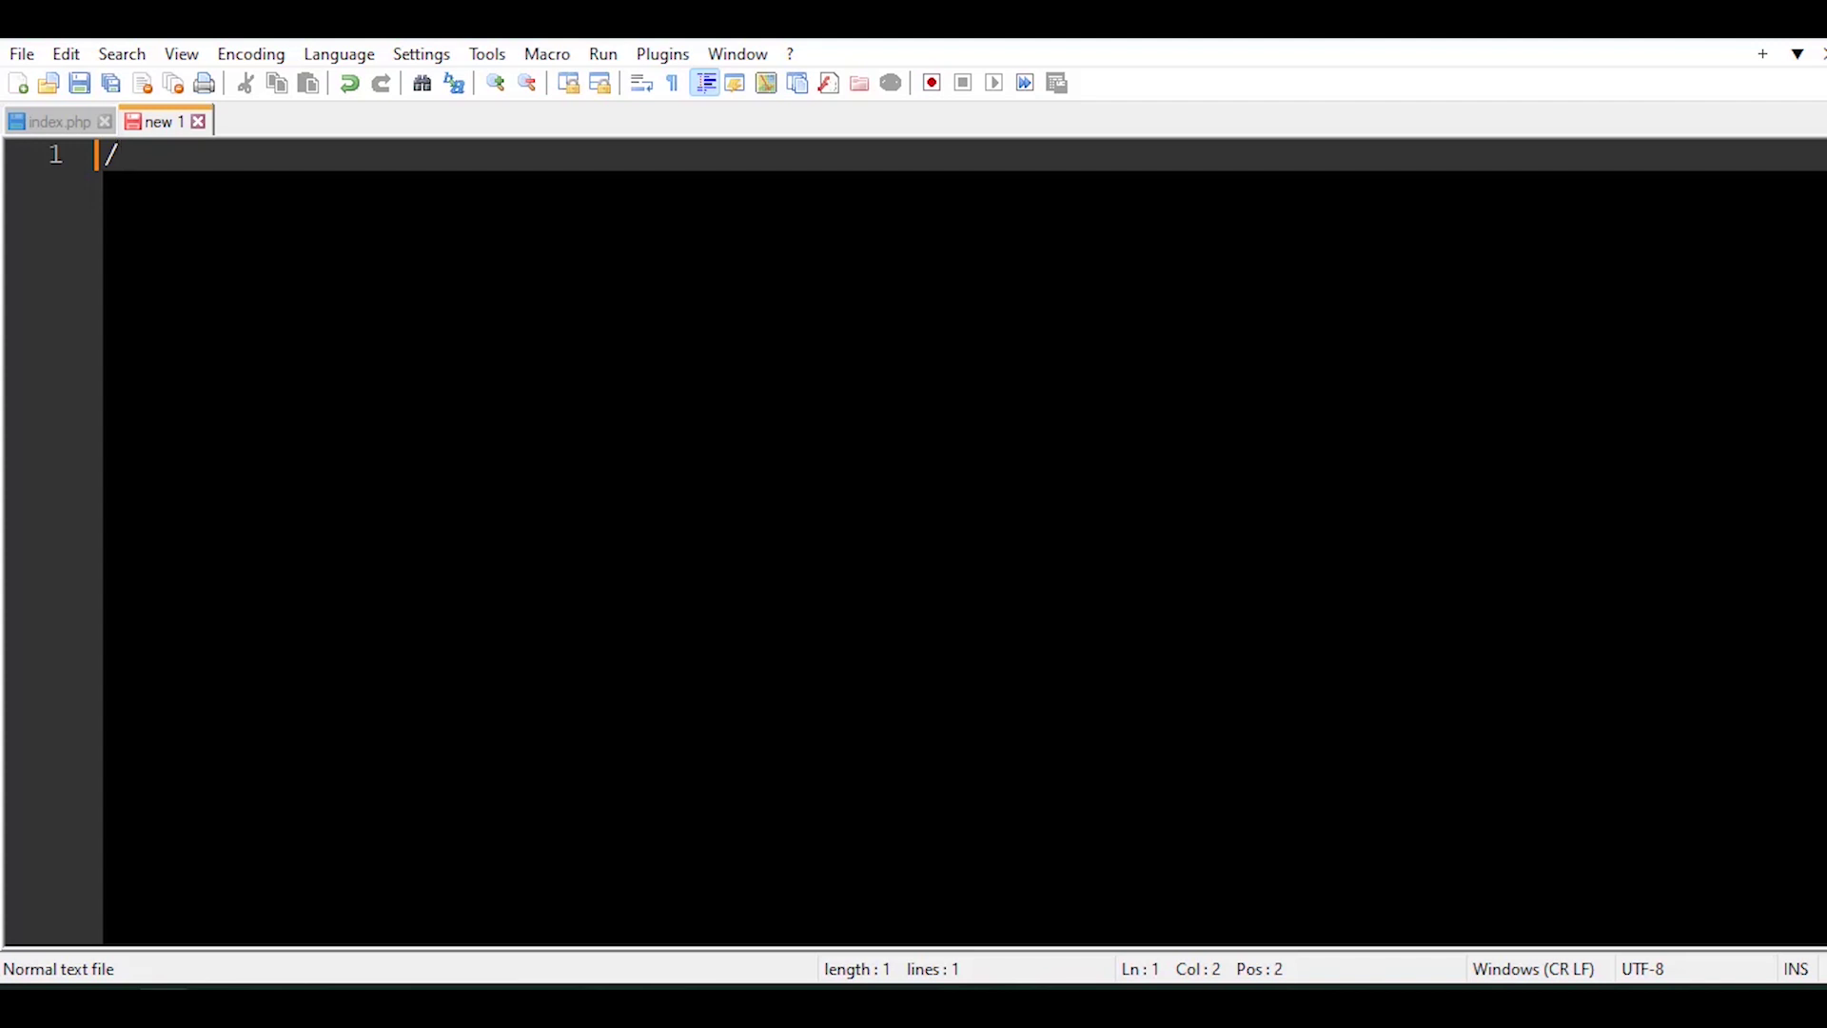
# - Bring the browser with the Codex Theme Development page forward and maximize it
pyautogui.press('super+Left')
pyautogui.doubleClick(843, 38)
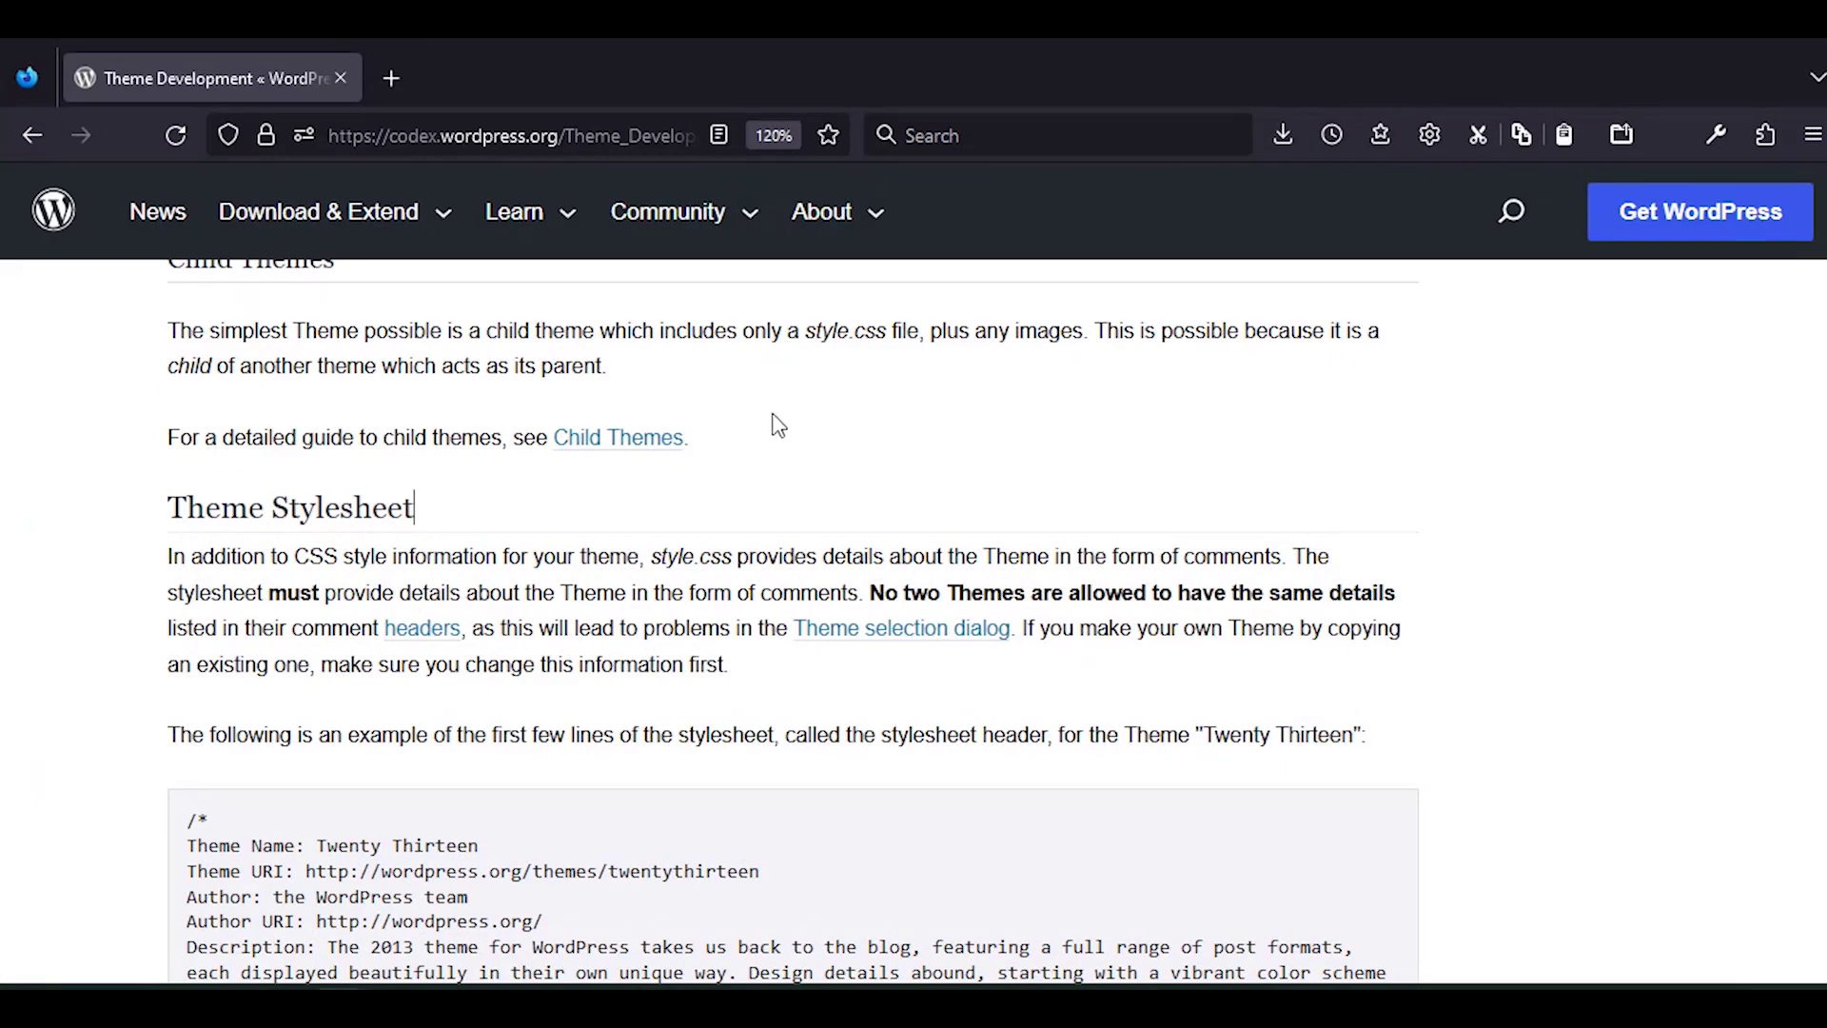
pyautogui.scroll(-3, 782, 420)
pyautogui.scroll(5, 782, 414)
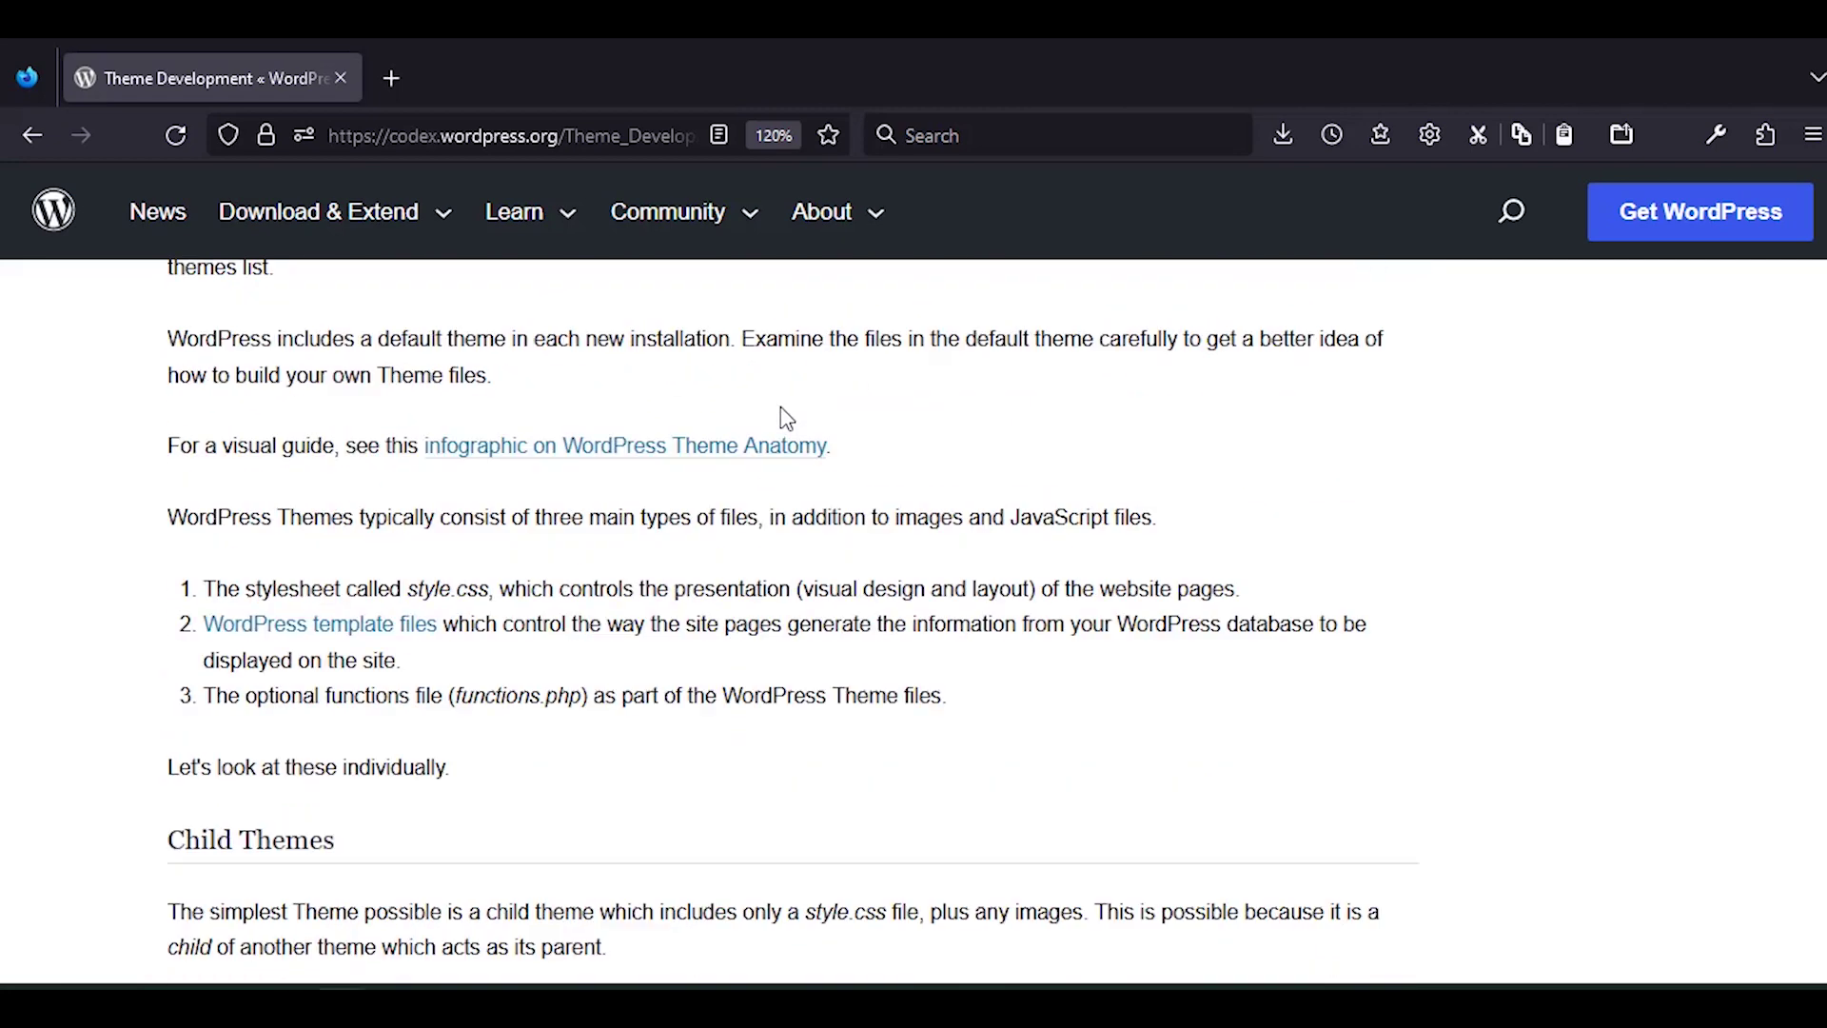
pyautogui.scroll(5, 783, 415)
pyautogui.scroll(3, 783, 416)
pyautogui.scroll(5, 778, 409)
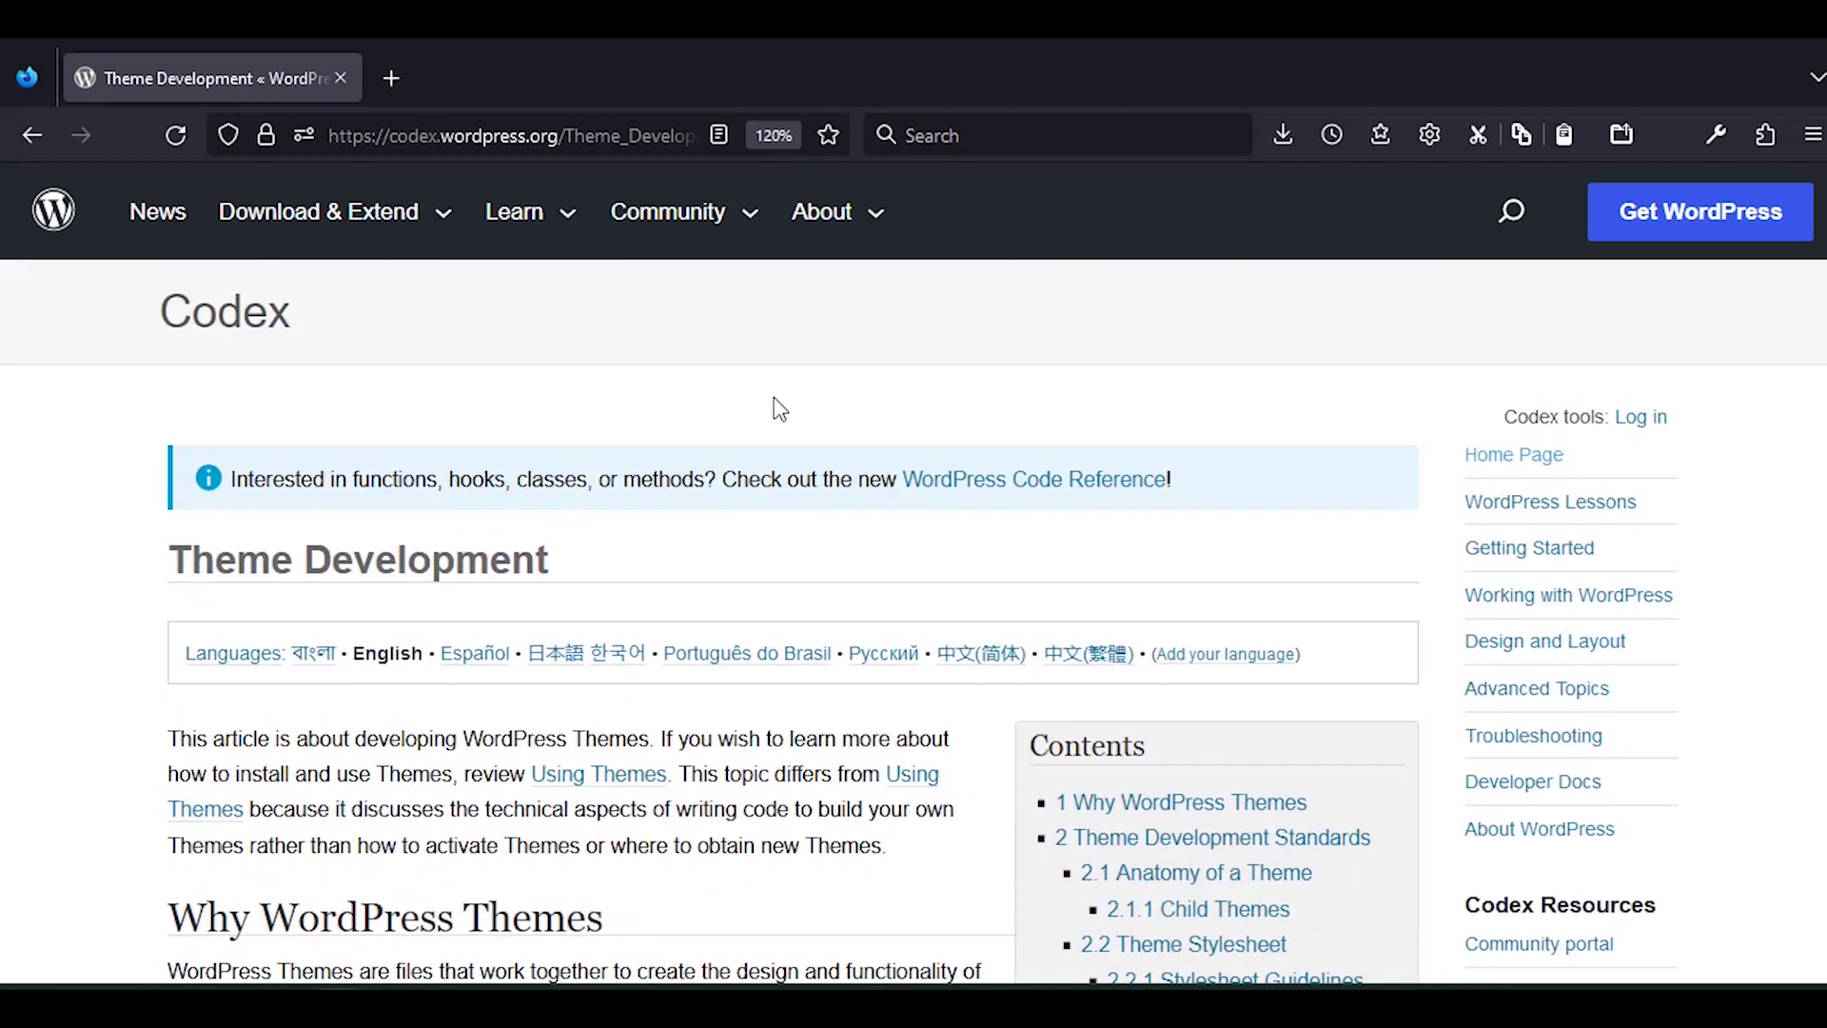
pyautogui.scroll(-10, 286, 557)
pyautogui.scroll(2, 249, 553)
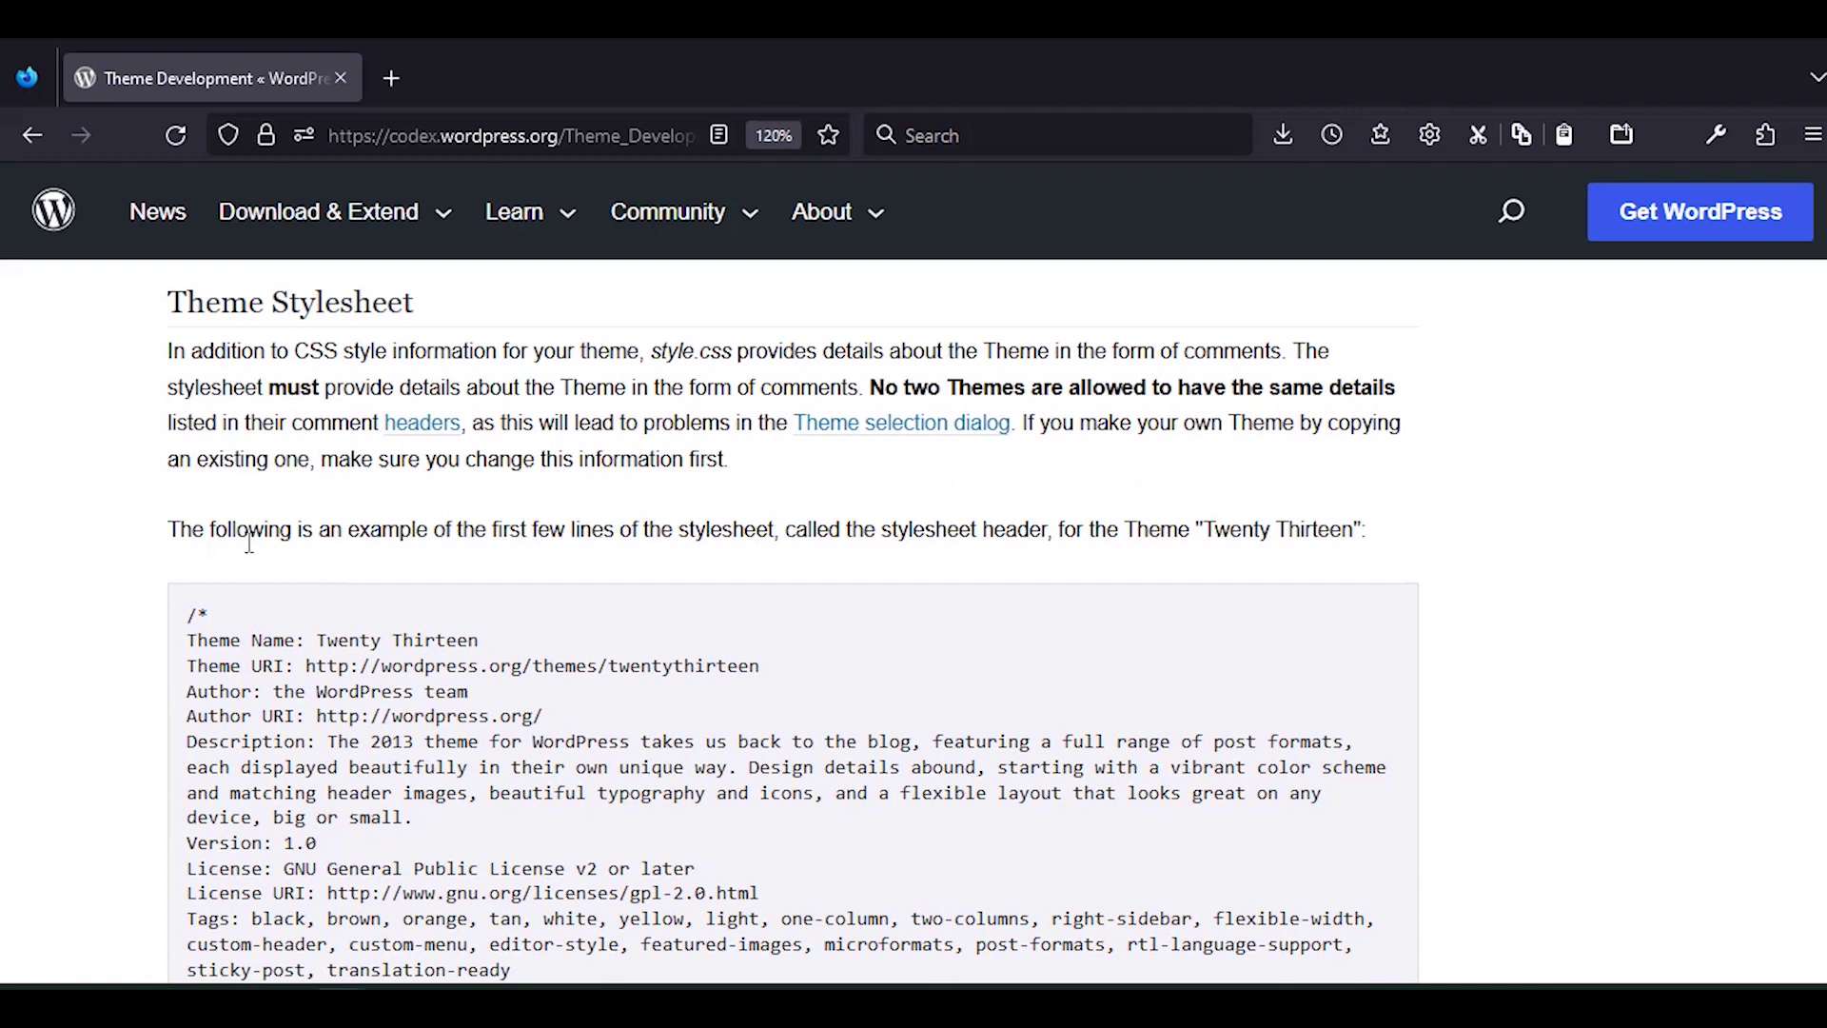
pyautogui.moveTo(415, 339)
pyautogui.mouseDown()
pyautogui.moveTo(170, 339)
pyautogui.moveTo(385, 766)
pyautogui.mouseUp()
pyautogui.scroll(-4, 170, 338)
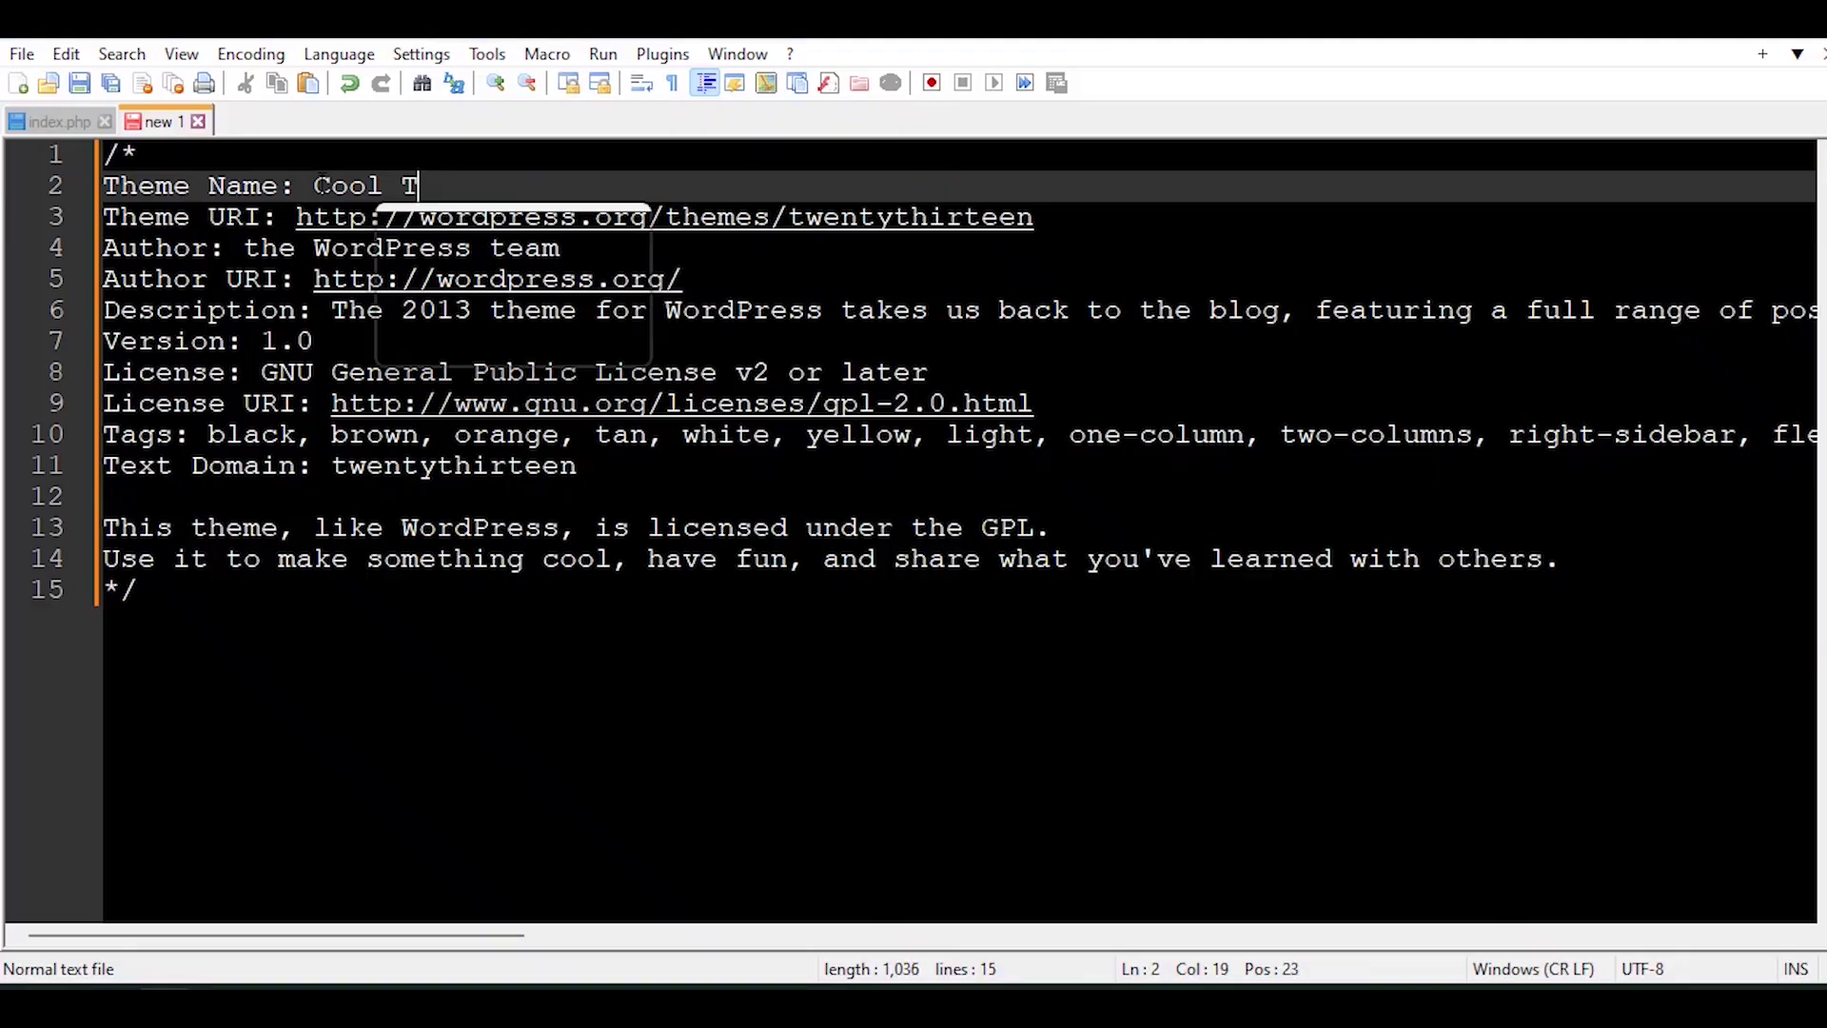
pyautogui.write('heme')
# - Replace the Theme URI, Author and Author URI with njengah.com addresses and Joe Njenga
pyautogui.click(875, 218)
pyautogui.moveTo(1040, 220)
pyautogui.mouseDown()
pyautogui.moveTo(560, 248)
pyautogui.moveTo(416, 218)
pyautogui.mouseUp()
pyautogui.write('njengah')
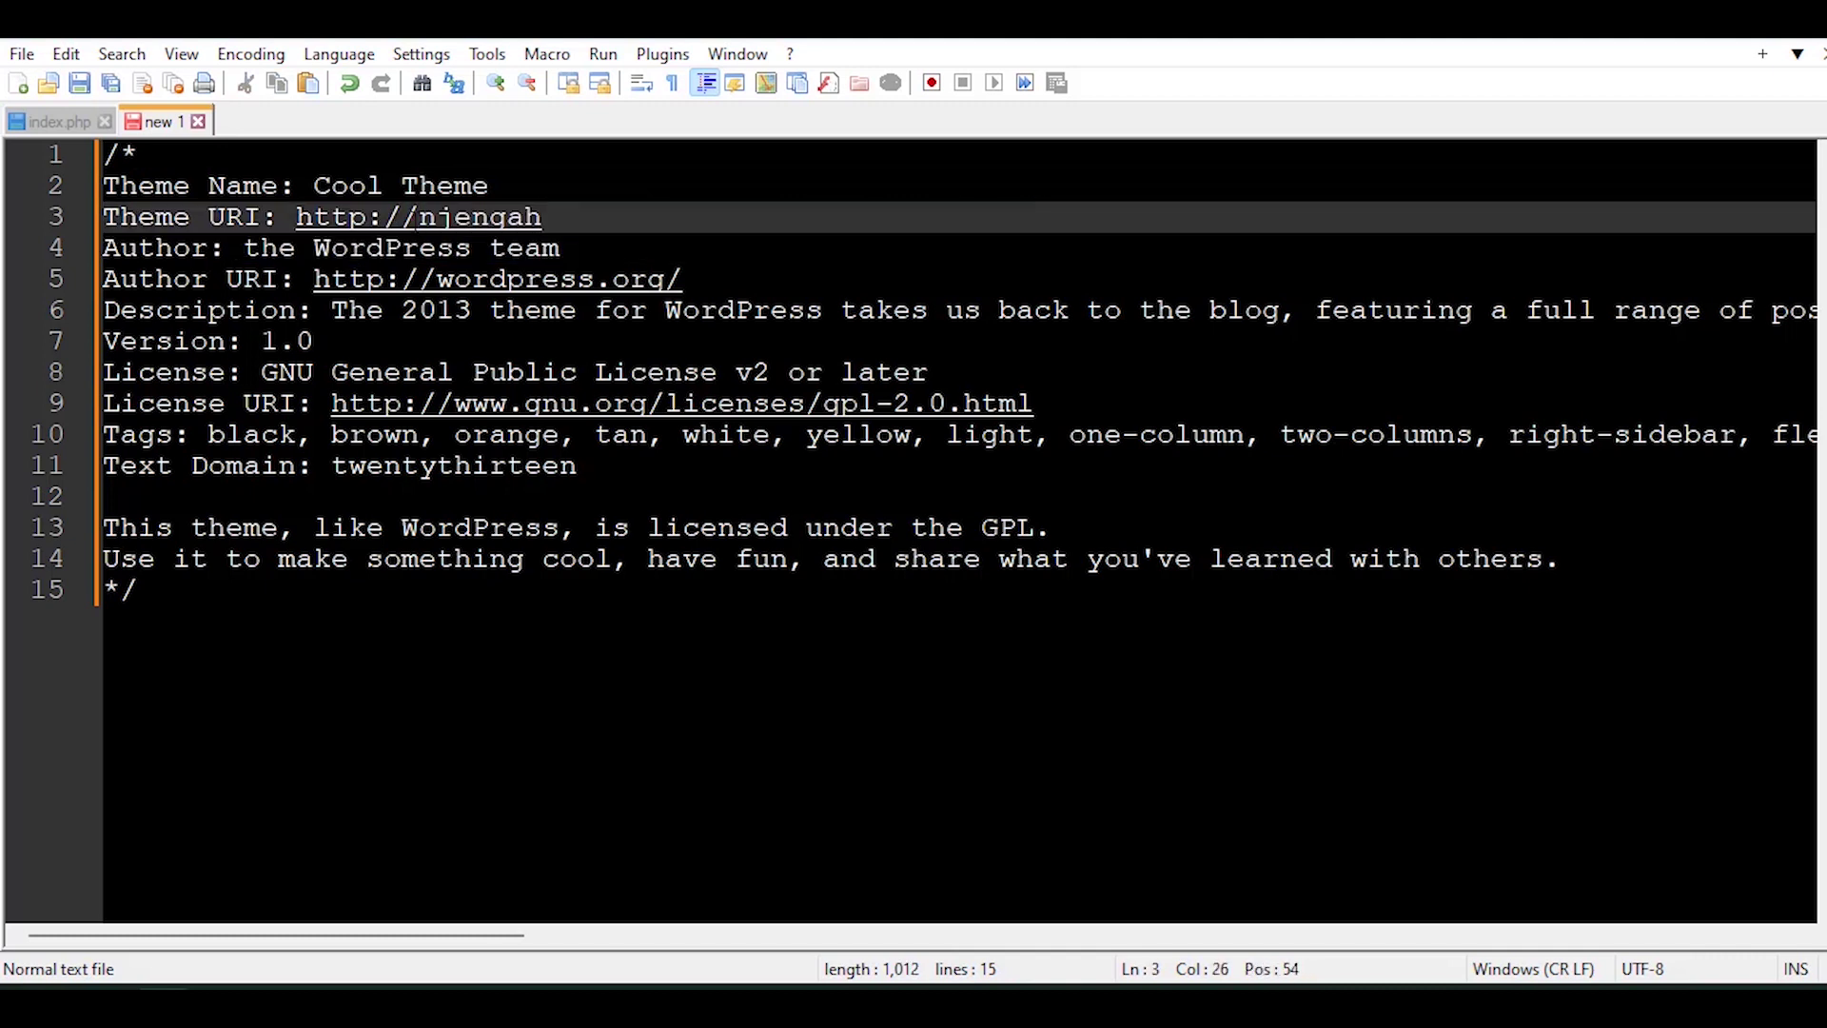
pyautogui.write('.com/cool-theme')
pyautogui.press('Escape')
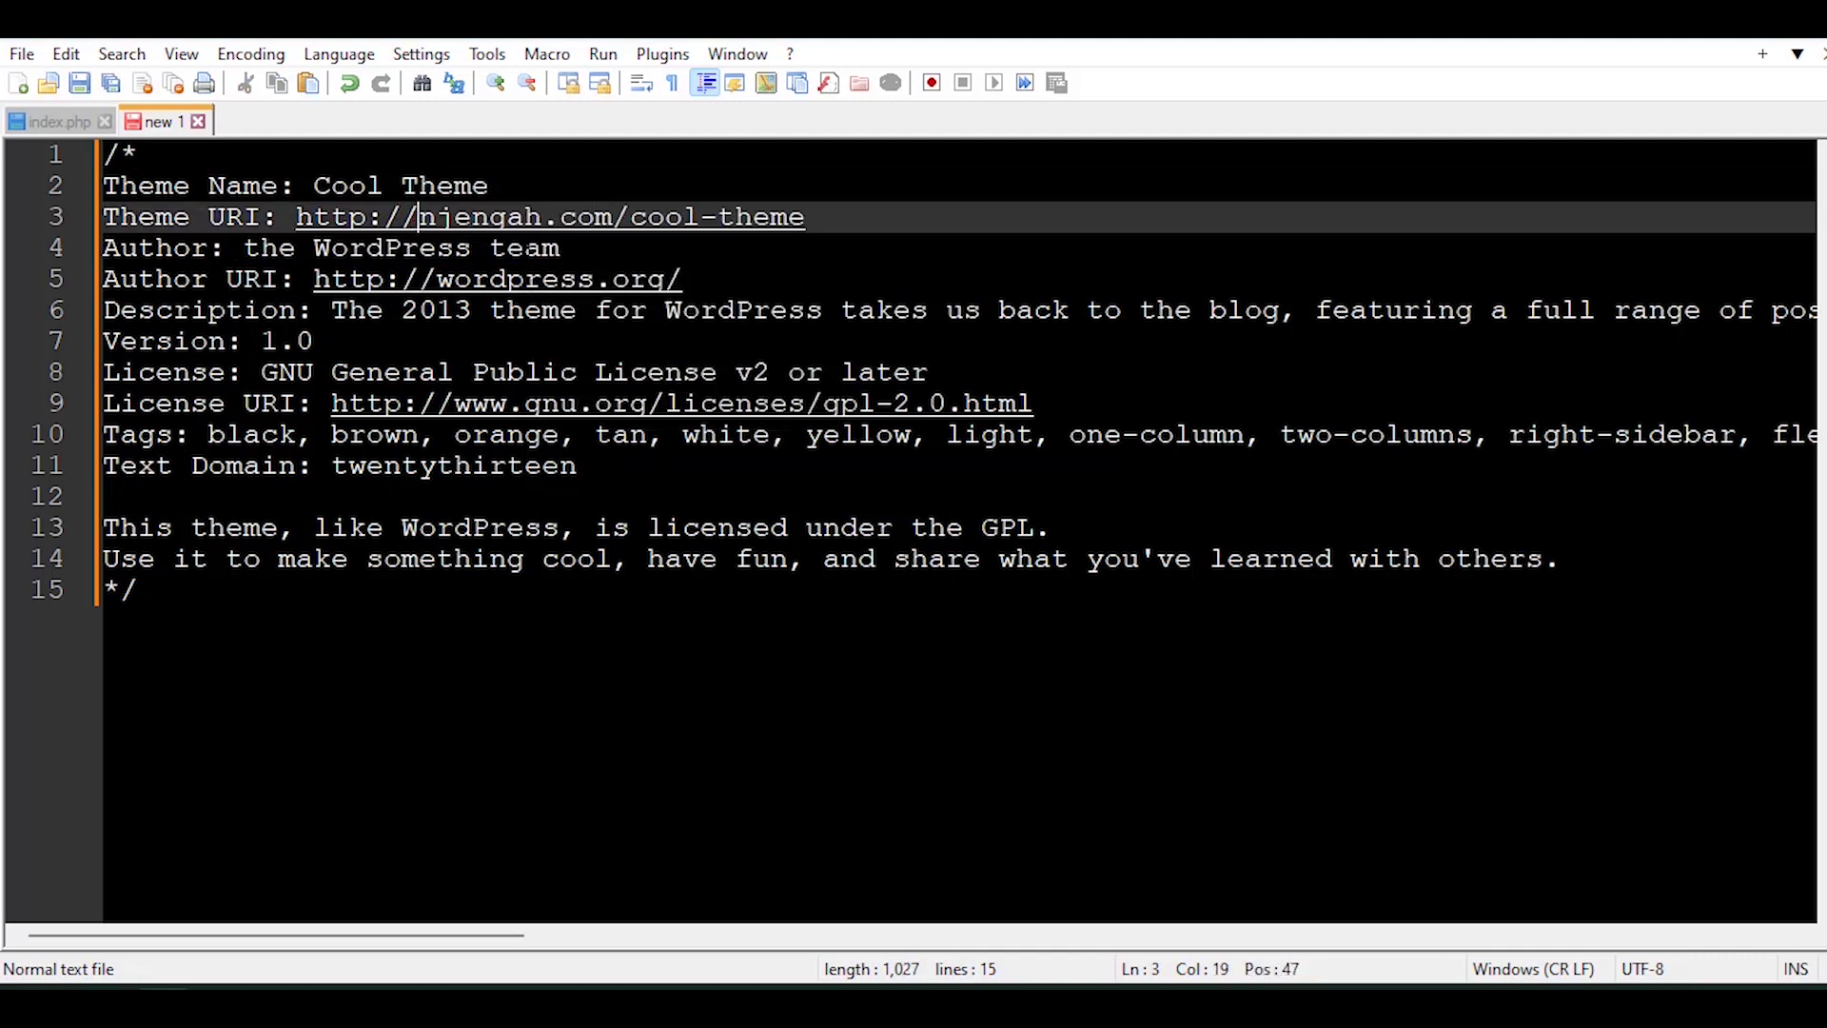
pyautogui.moveTo(559, 248)
pyautogui.mouseDown()
pyautogui.moveTo(228, 280)
pyautogui.moveTo(245, 248)
pyautogui.mouseUp()
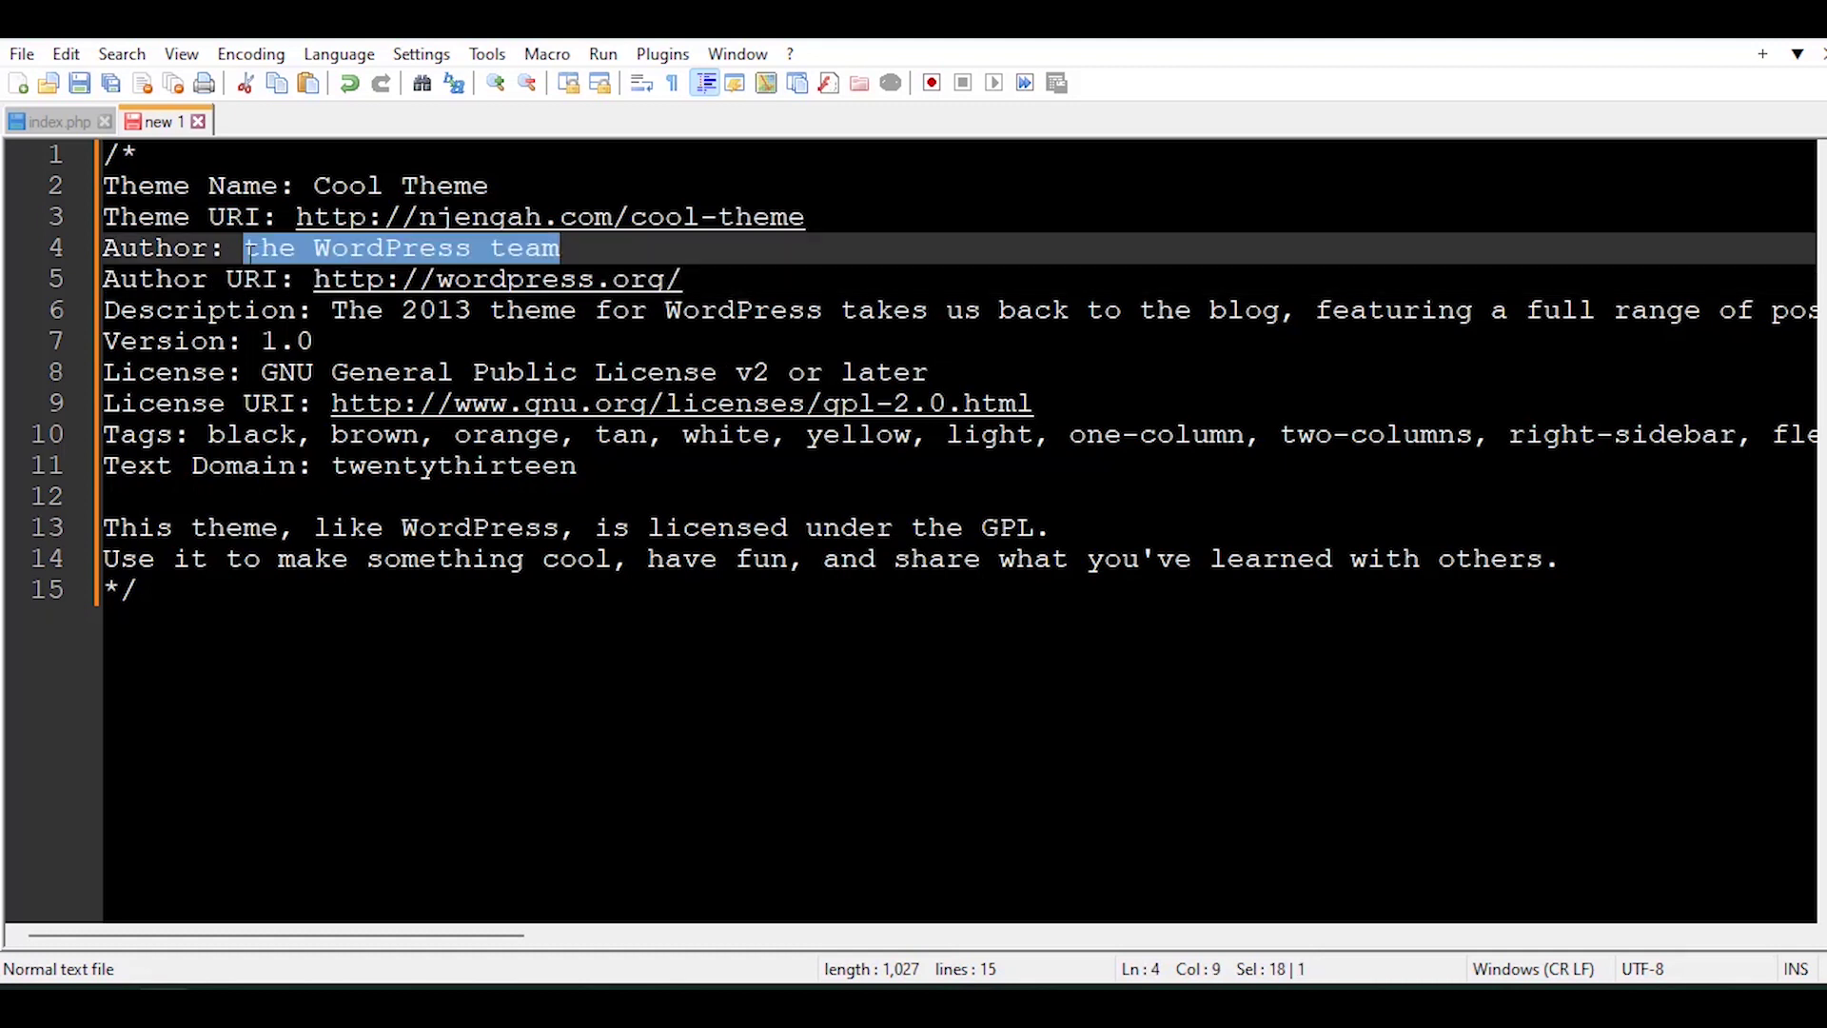
pyautogui.write('Joe Njenga')
pyautogui.moveTo(682, 279)
pyautogui.mouseDown()
pyautogui.moveTo(434, 279)
pyautogui.moveTo(428, 223)
pyautogui.mouseUp()
pyautogui.write('njenganjengan')
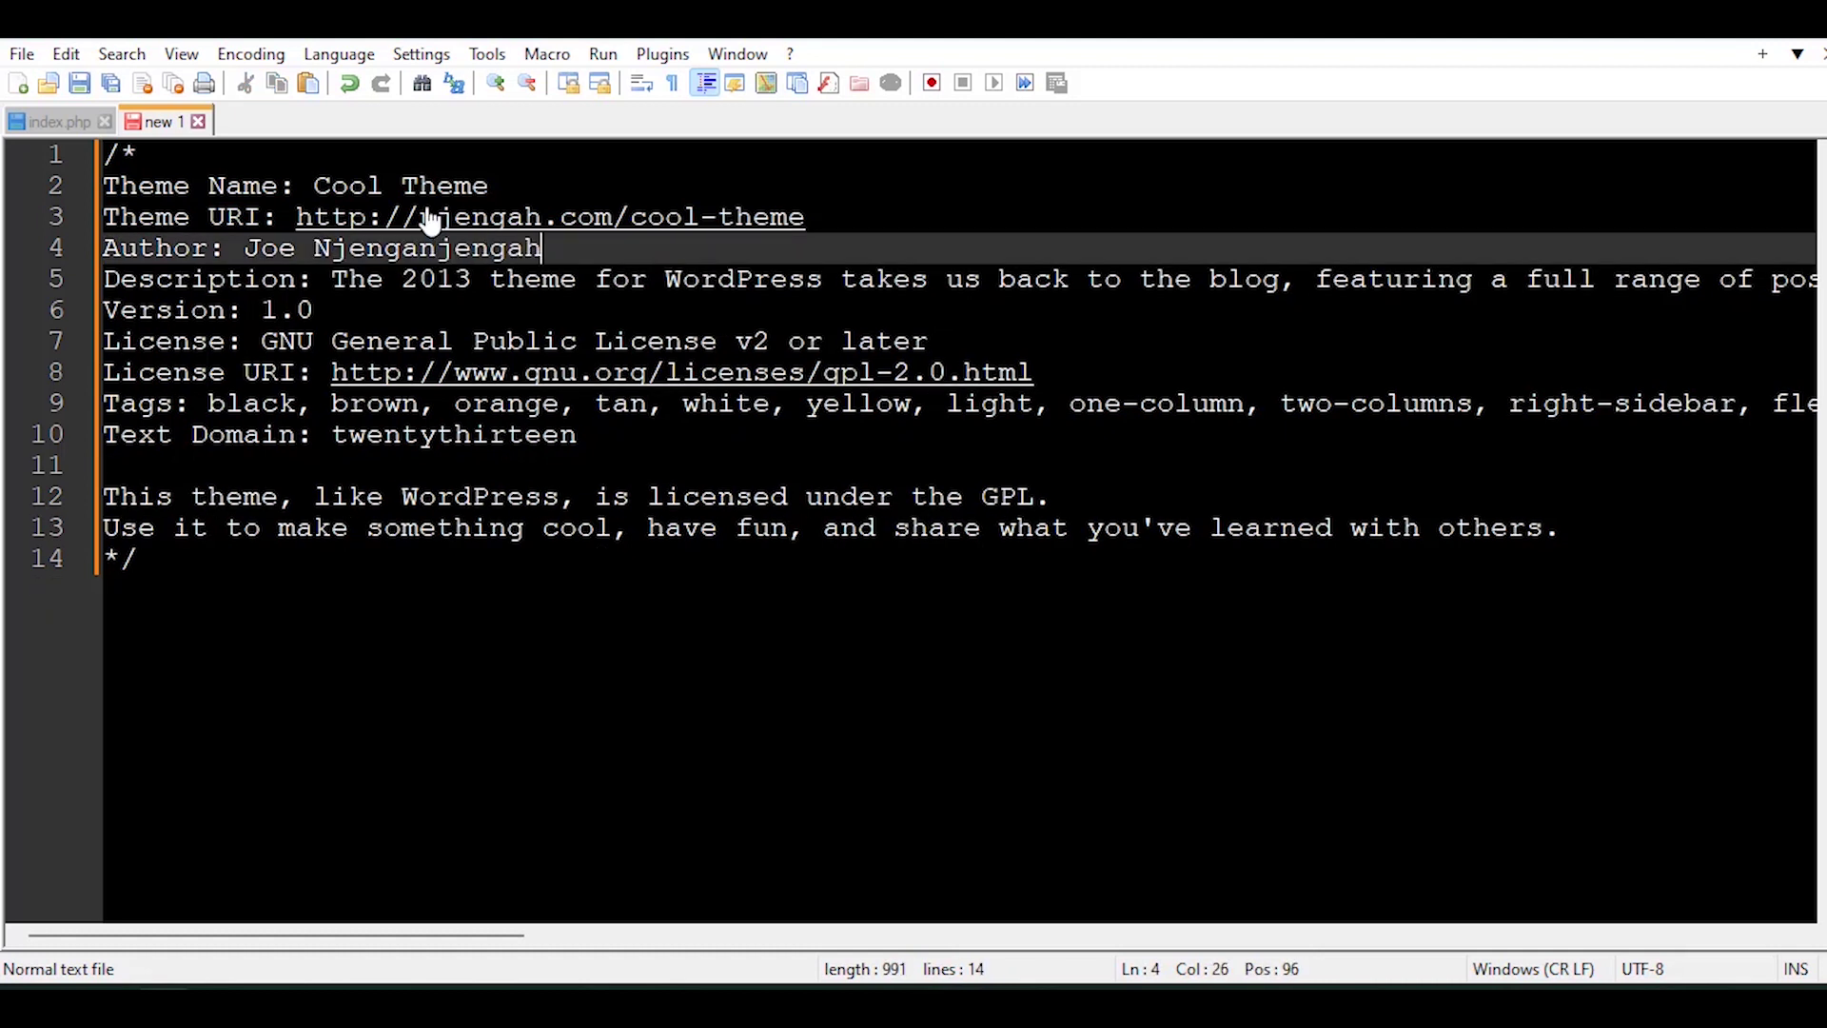
pyautogui.hotkey('ctrl', 'z')
pyautogui.hotkey('ctrl', 'z')
pyautogui.hotkey('ctrl', 'z')
pyautogui.moveTo(672, 281)
pyautogui.mouseDown()
pyautogui.moveTo(446, 280)
pyautogui.moveTo(306, 341)
pyautogui.moveTo(1595, 309)
pyautogui.moveTo(814, 280)
pyautogui.moveTo(774, 312)
pyautogui.mouseUp()
pyautogui.write('njengah.com/developer')
# - Replace the old Twenty Thirteen description with 'Some cool blank theme'
pyautogui.click(525, 309)
pyautogui.press('Delete')
pyautogui.press('Delete')
pyautogui.moveTo(1473, 310); pyautogui.dragTo(331, 309)
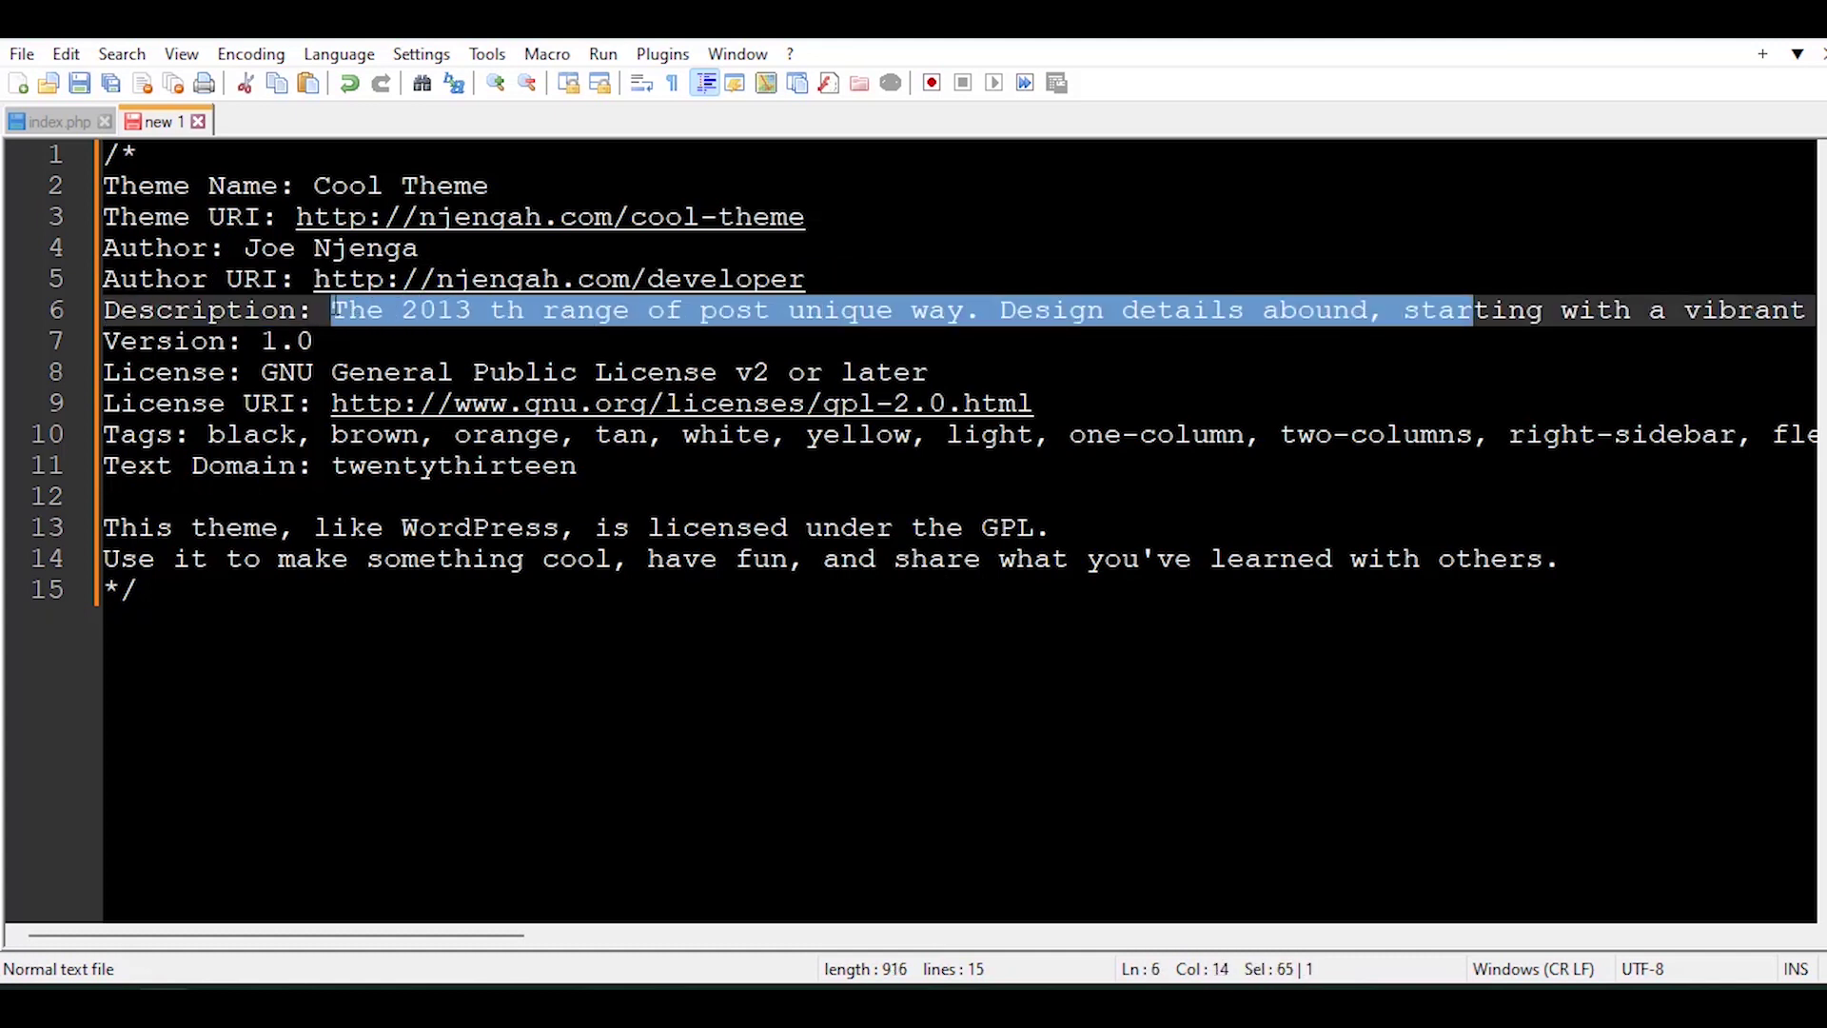
pyautogui.press('Delete')
pyautogui.moveTo(1594, 311); pyautogui.dragTo(331, 311)
pyautogui.press('Delete')
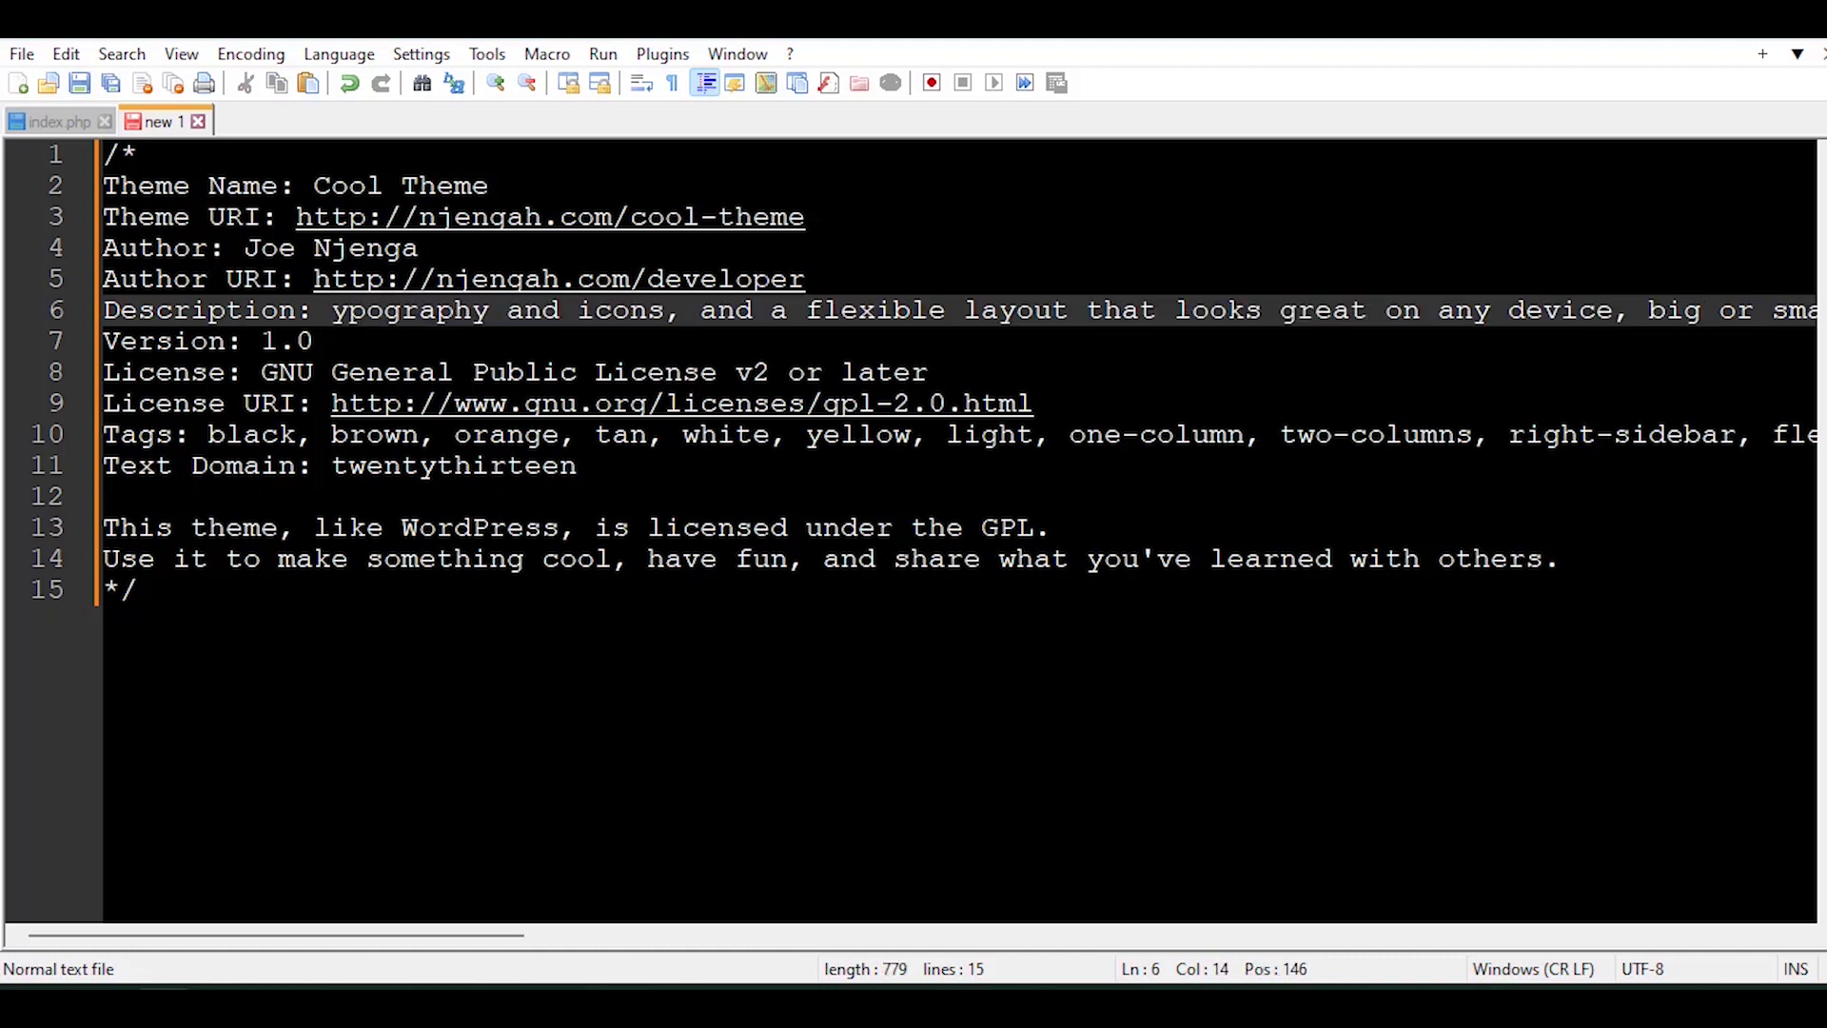
pyautogui.moveTo(1666, 310); pyautogui.dragTo(331, 310)
pyautogui.press('Delete')
pyautogui.moveTo(544, 310); pyautogui.dragTo(331, 310)
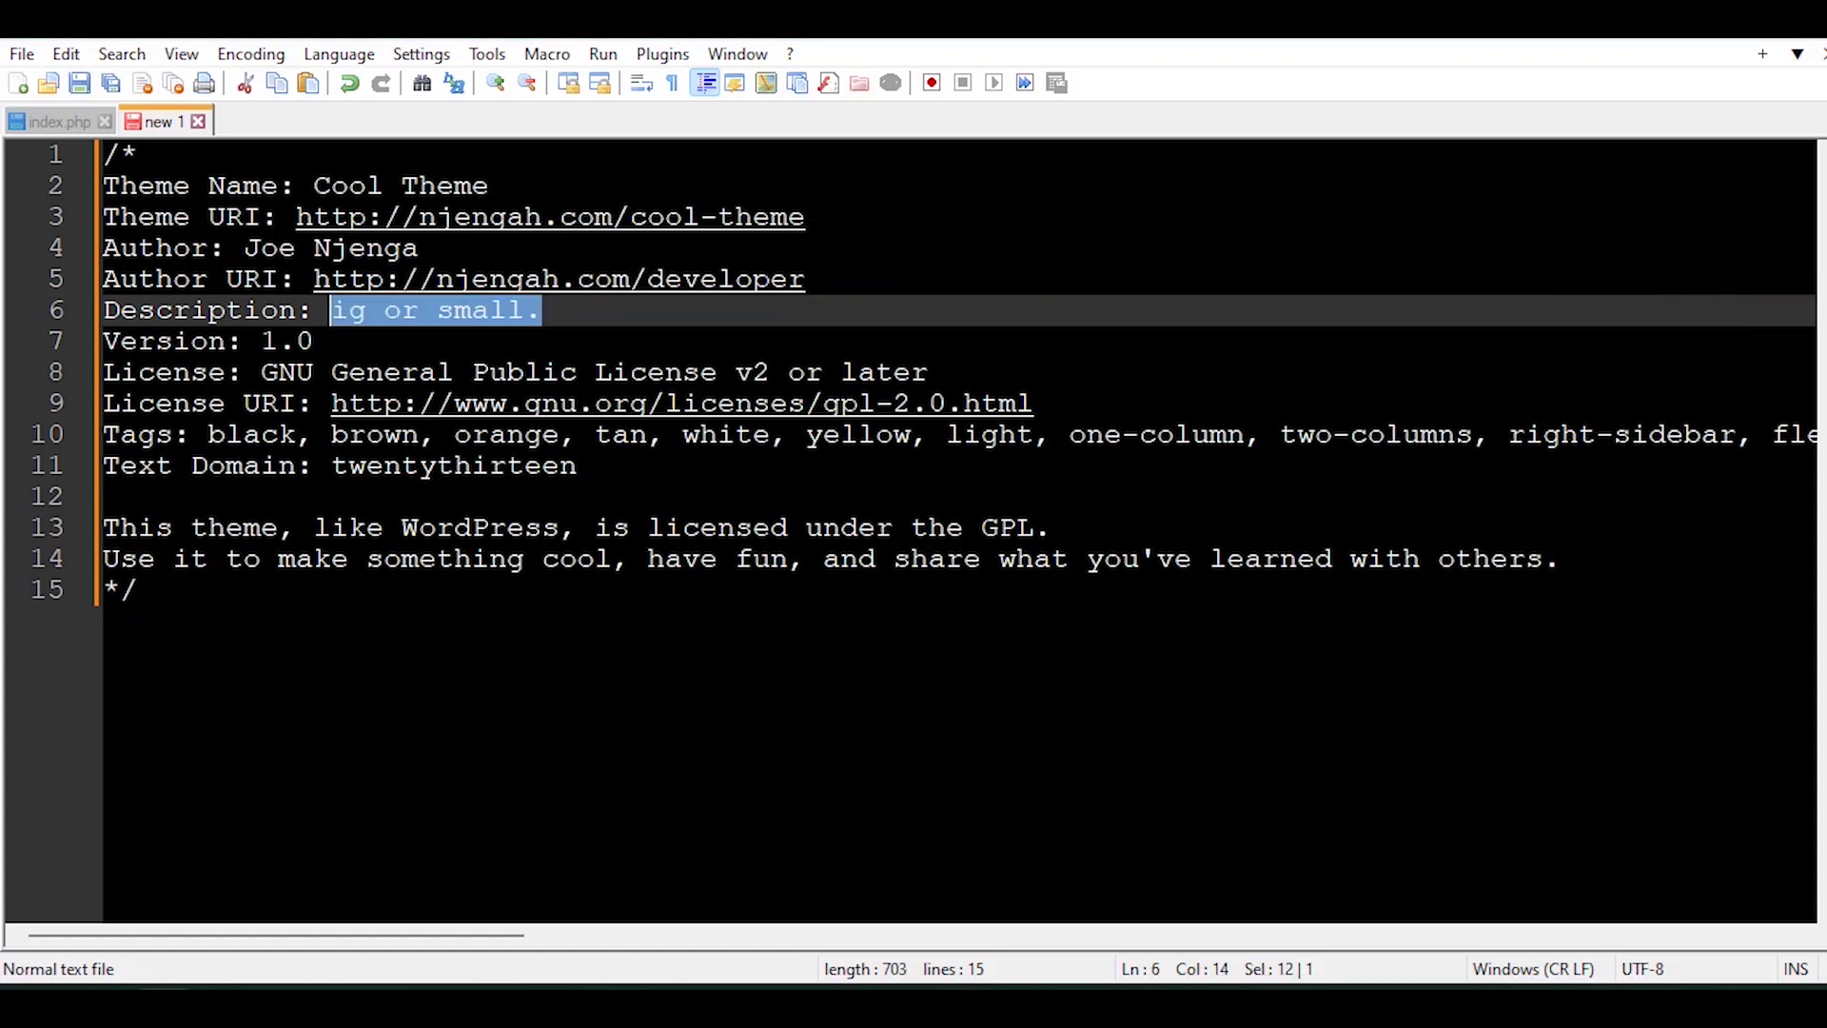
pyautogui.write('Soe')
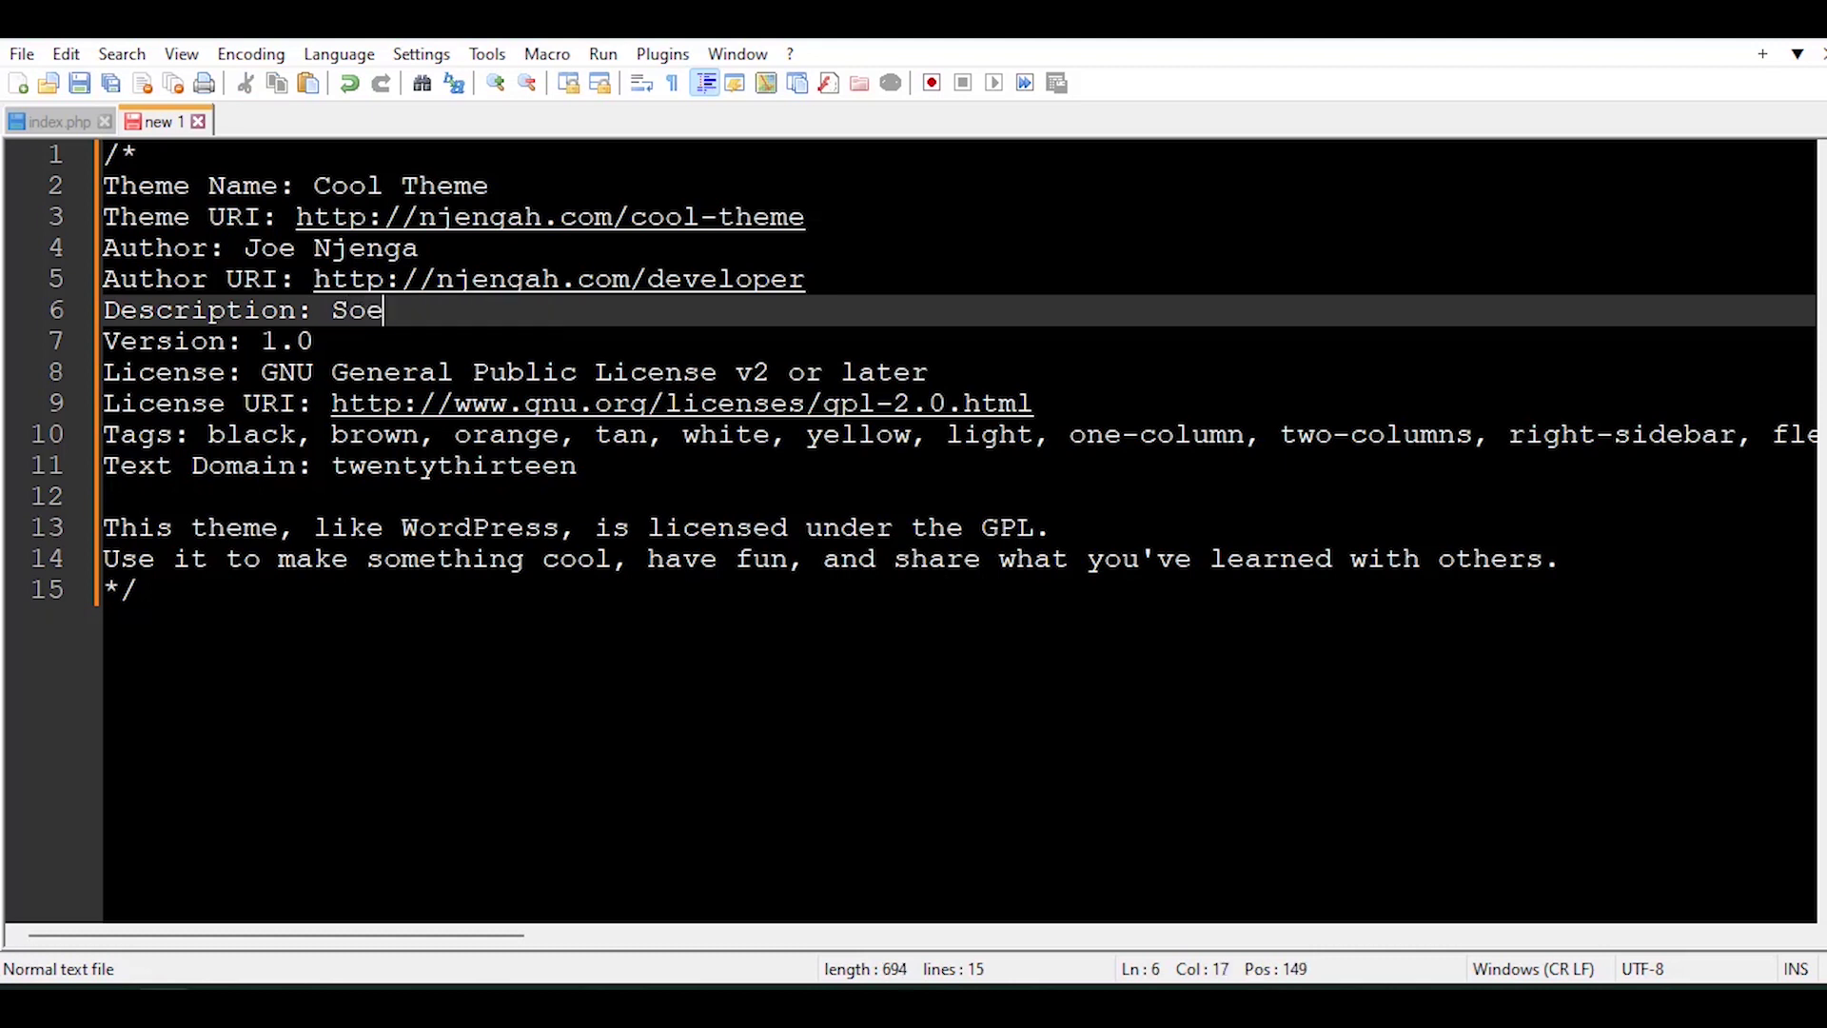
pyautogui.press('BackSpace')
pyautogui.write('me ')
pyautogui.write('cool blank theme')
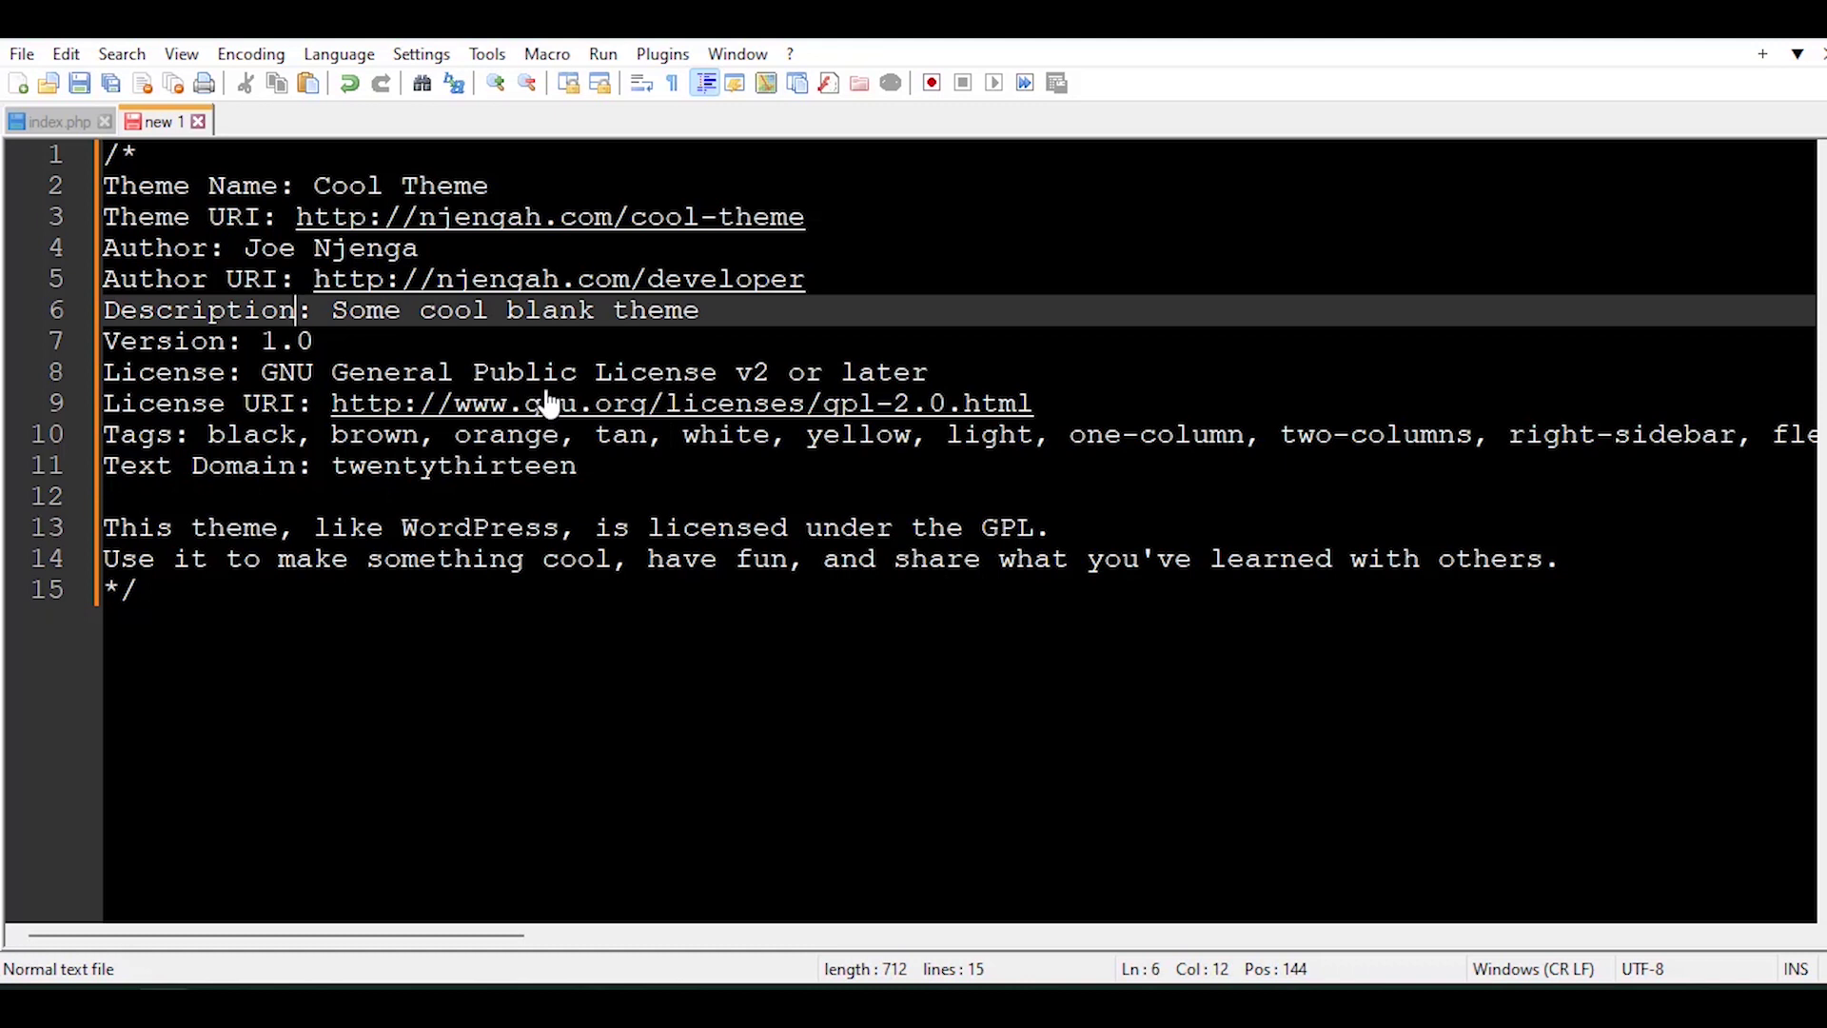
# - Change the Text Domain from twentythirteen to cool-theme
pyautogui.moveTo(577, 466); pyautogui.dragTo(332, 465)
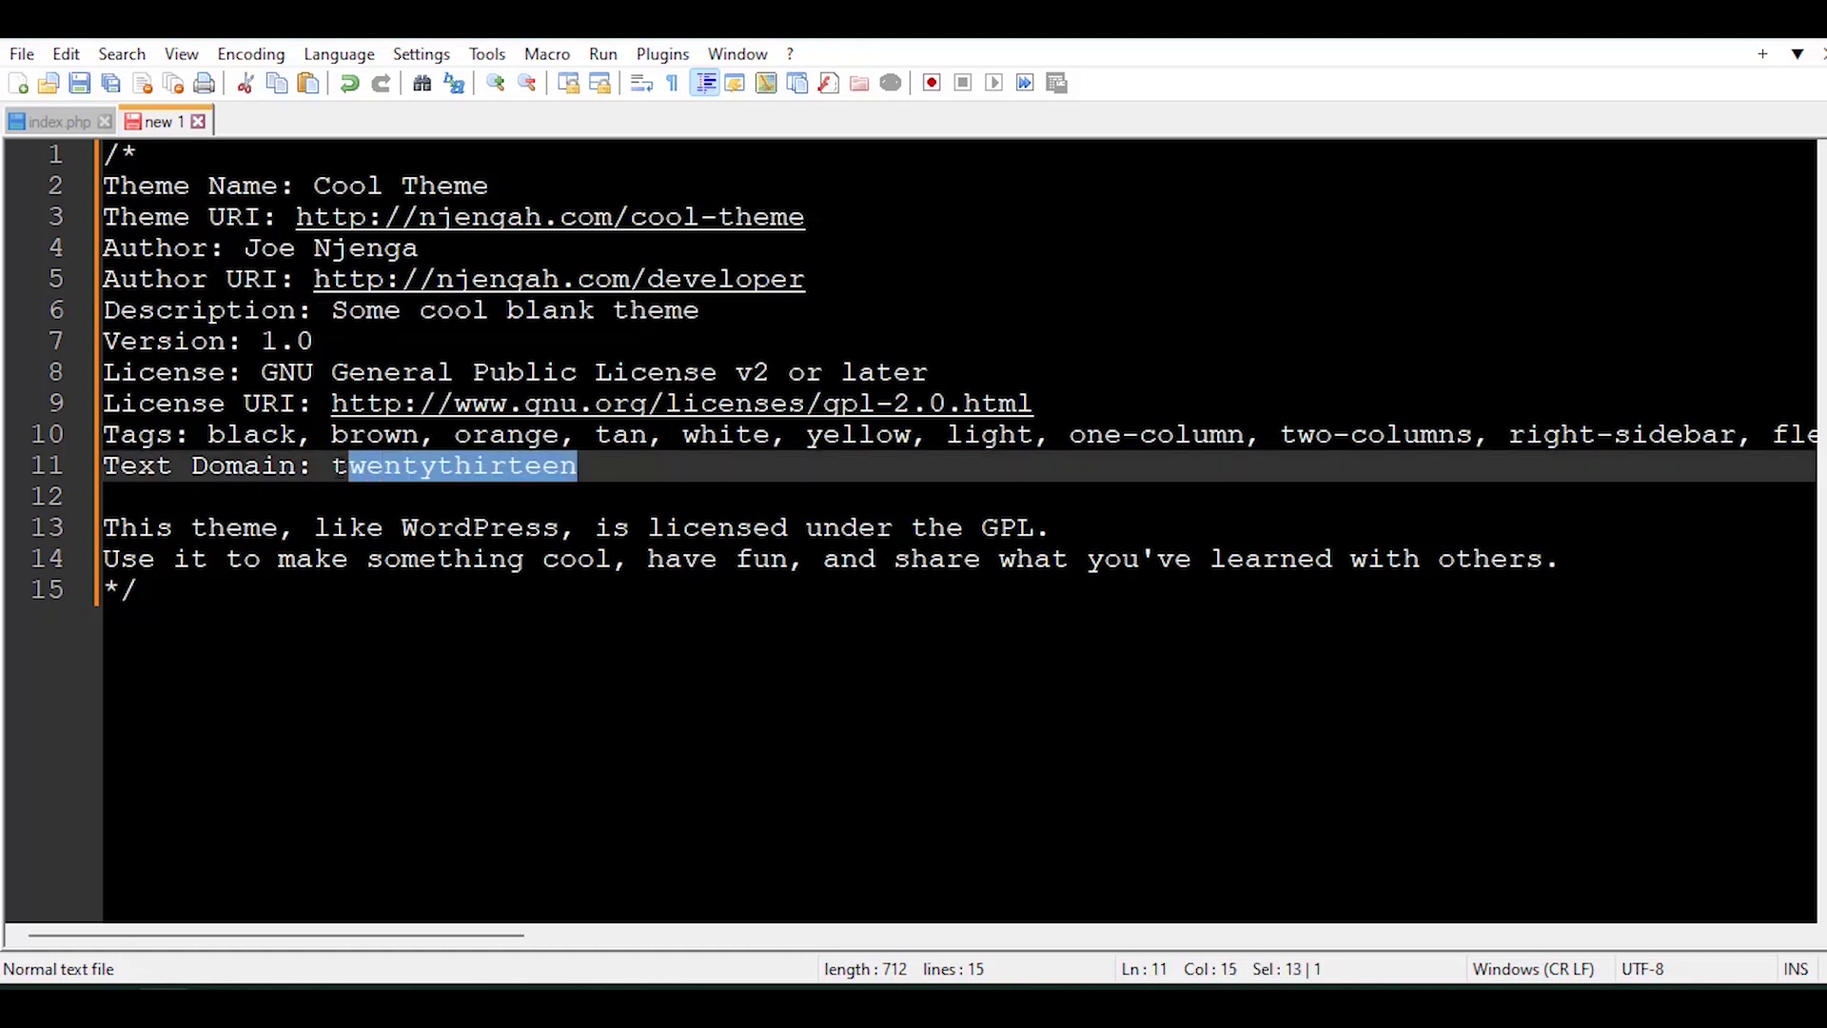
pyautogui.write('coo')
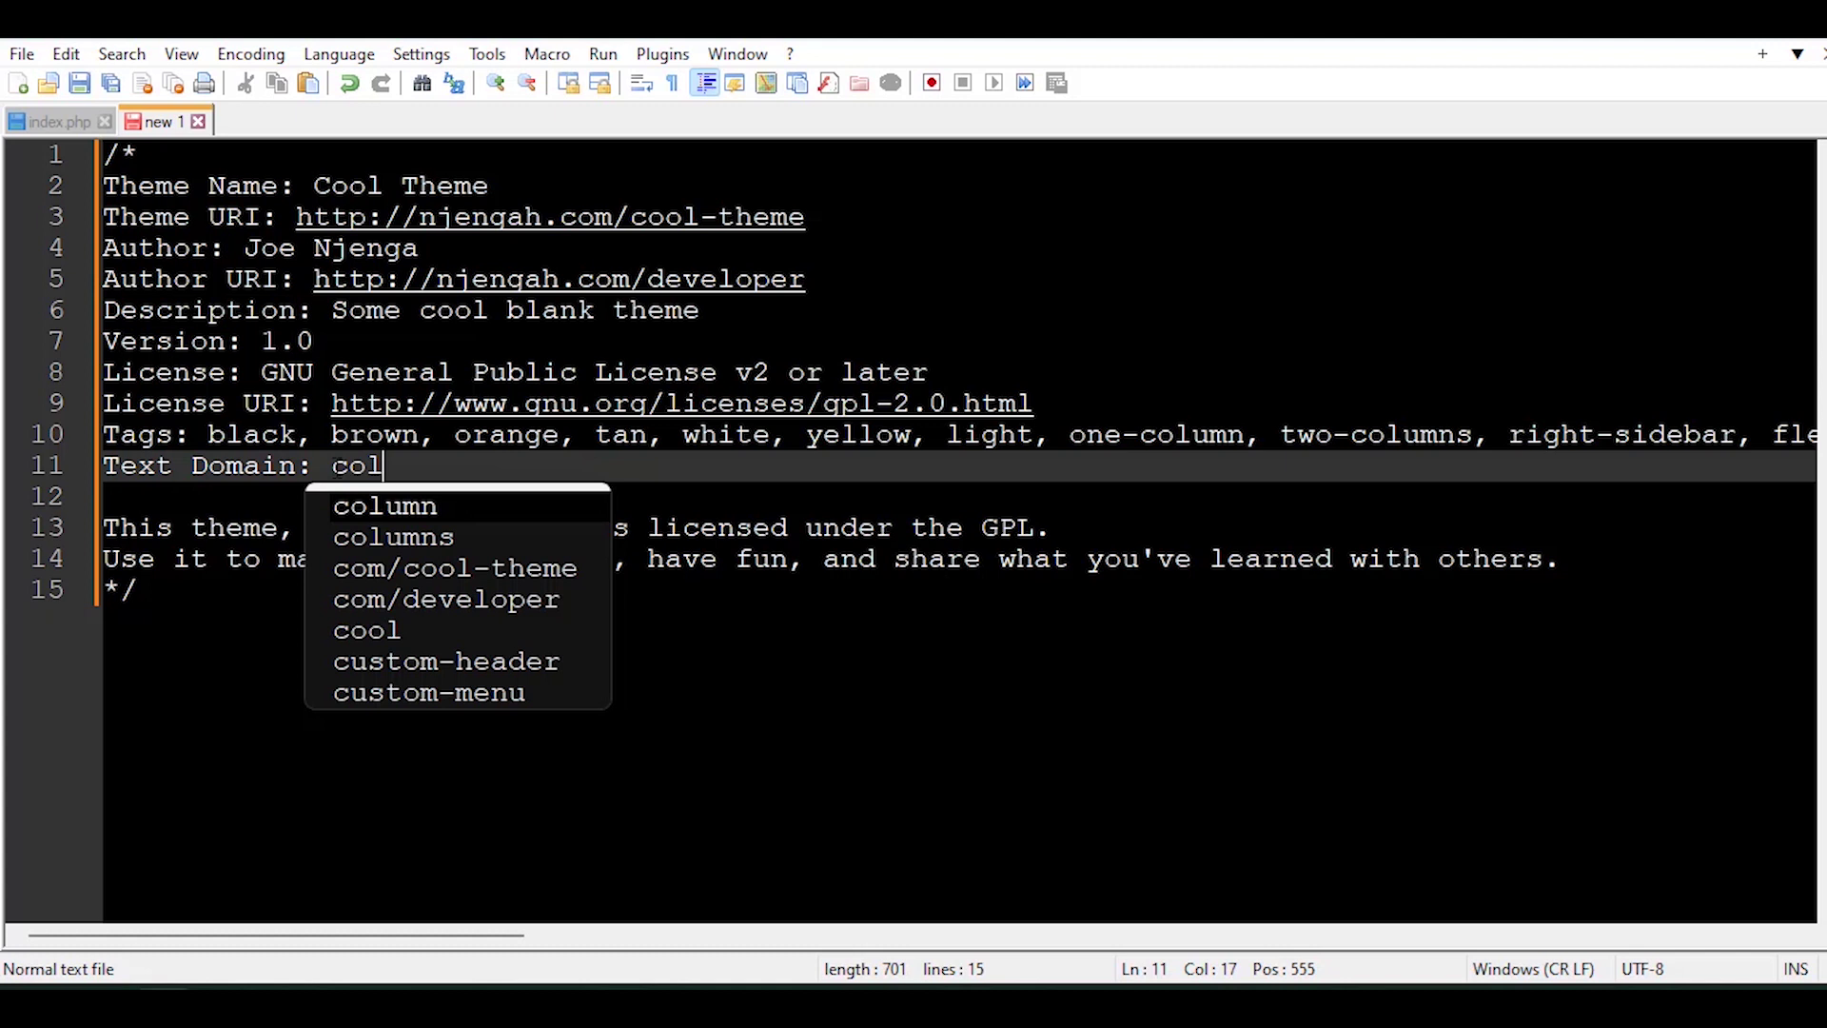
pyautogui.press('BackSpace')
pyautogui.write('ol-theme')
pyautogui.click(808, 279)
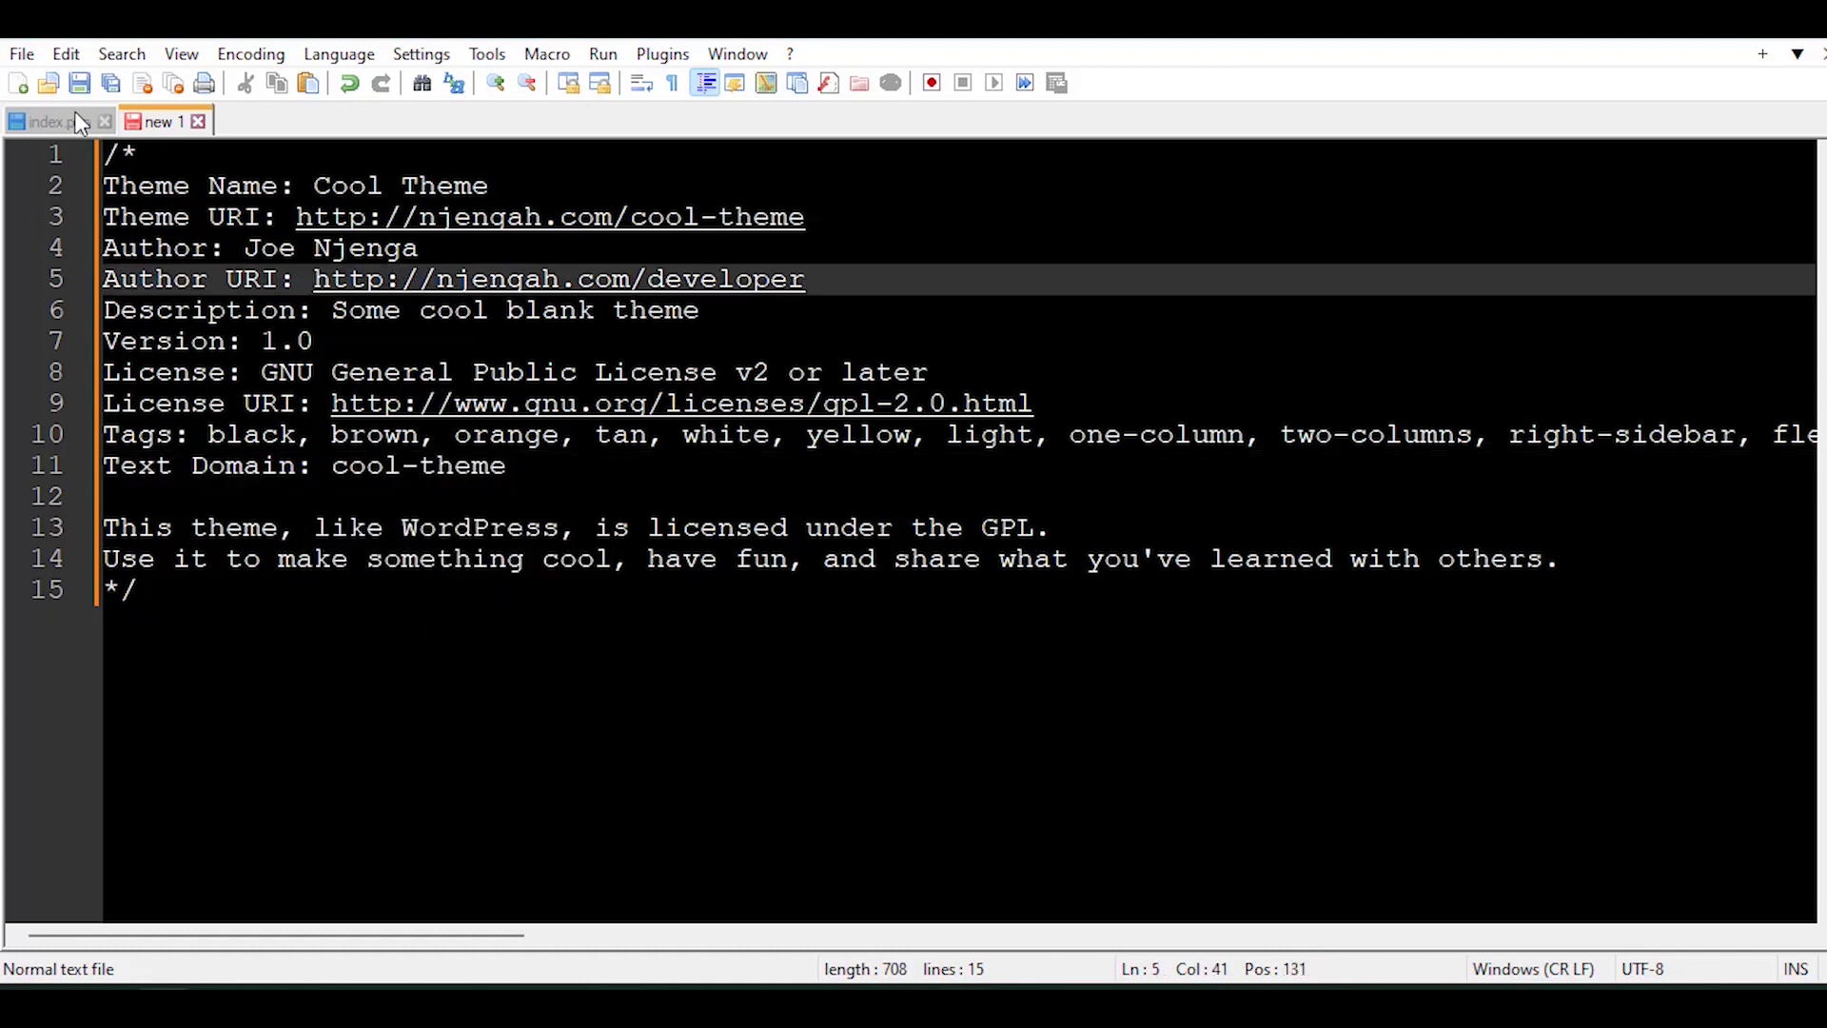
# - Save the Cool Theme header as style.css in coolblanktheme, beside index.php and screenshot.png
pyautogui.click(81, 83)
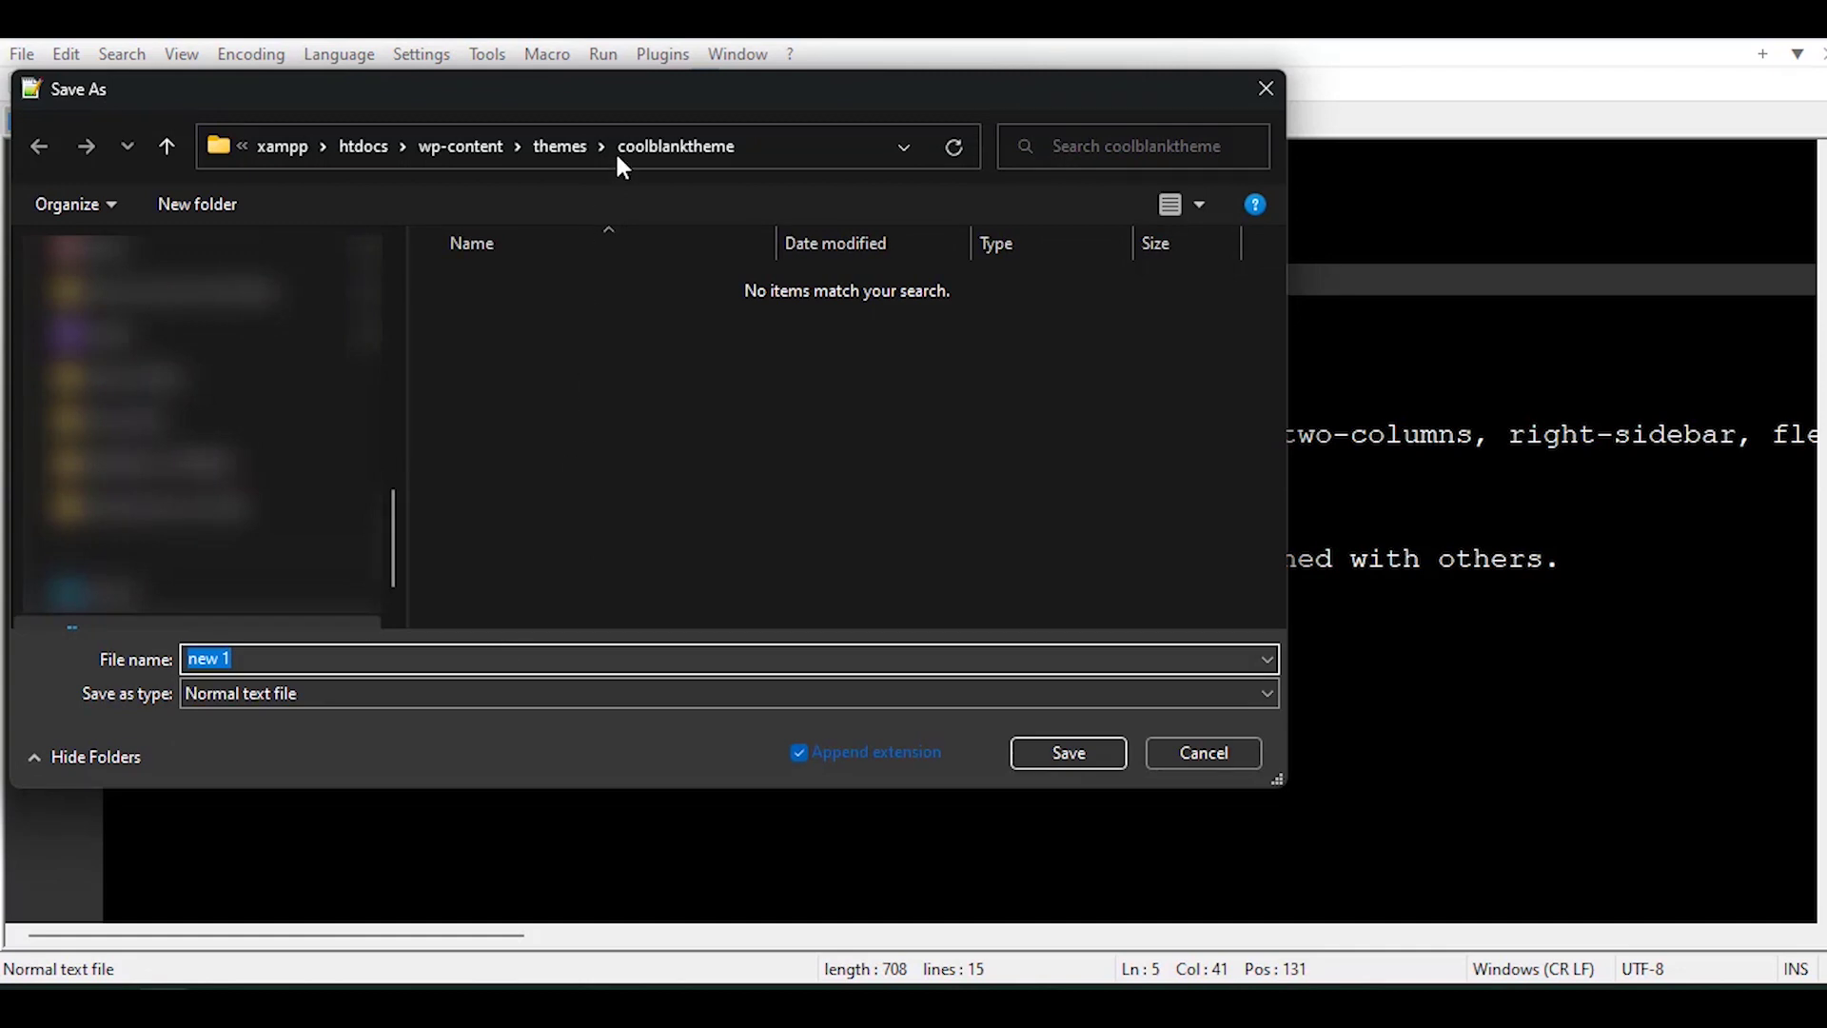
pyautogui.write('s')
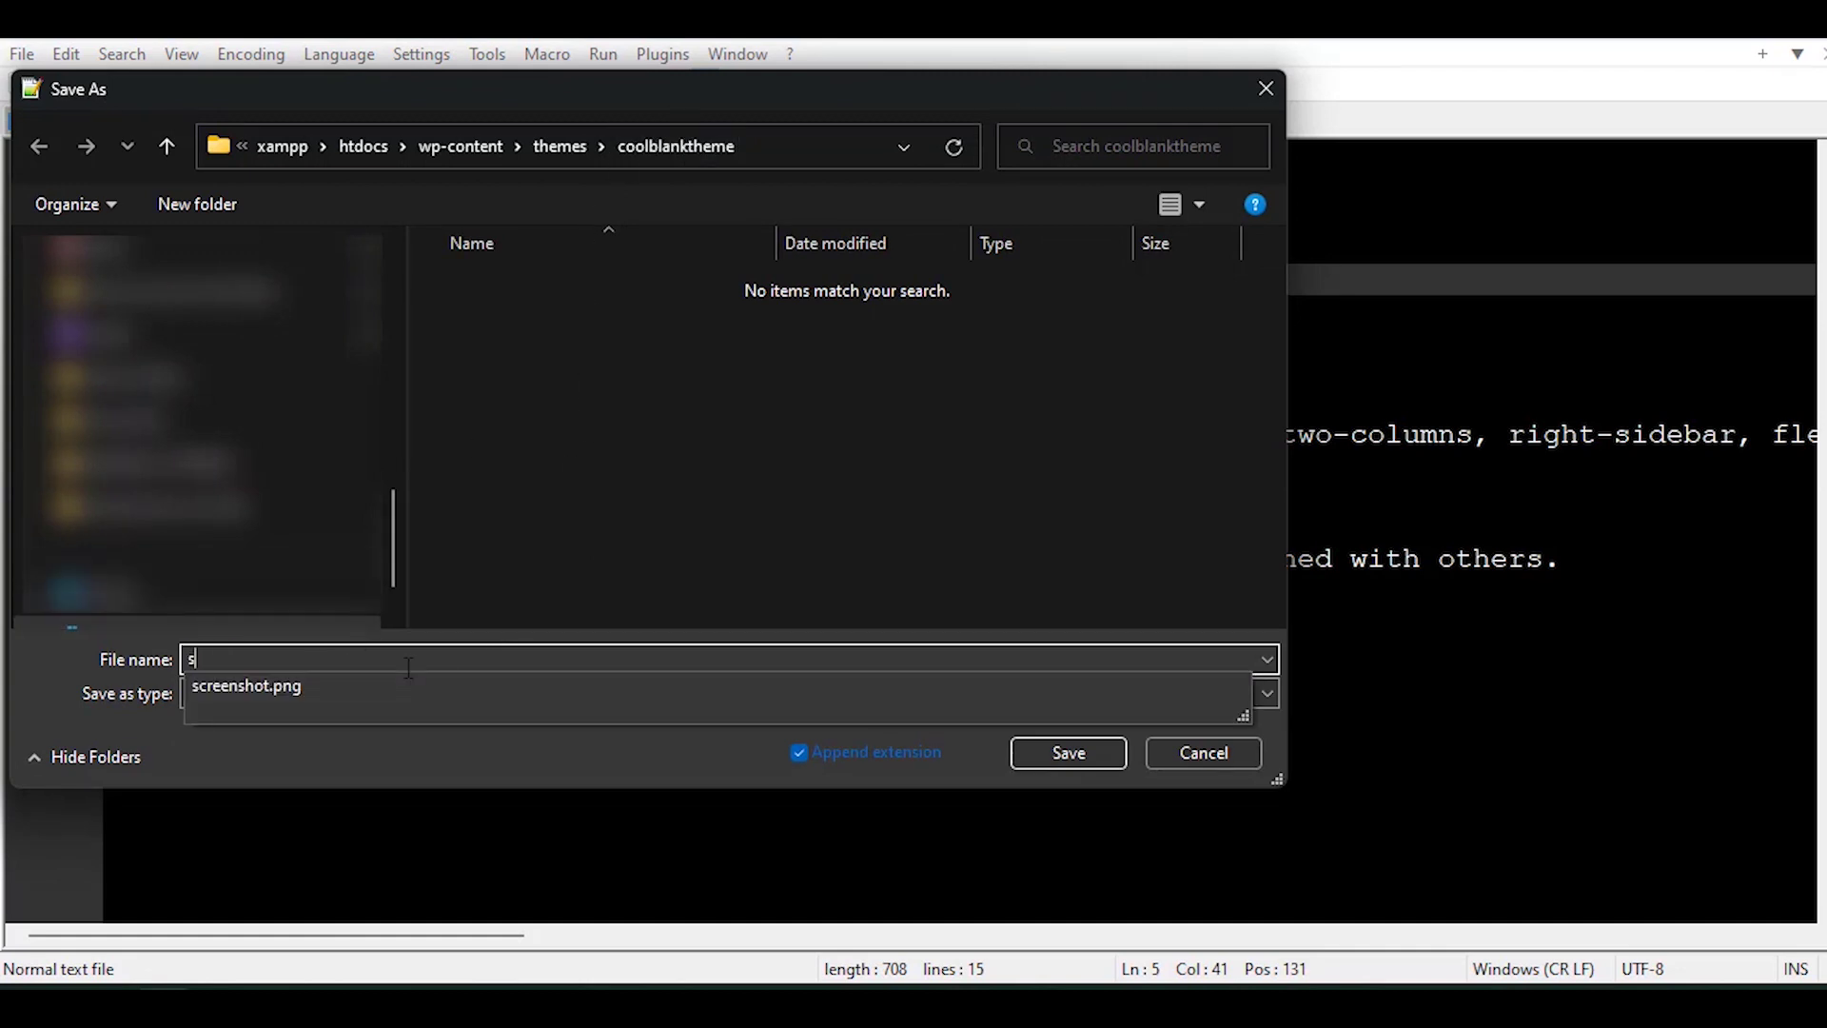
pyautogui.write('tyle.cs')
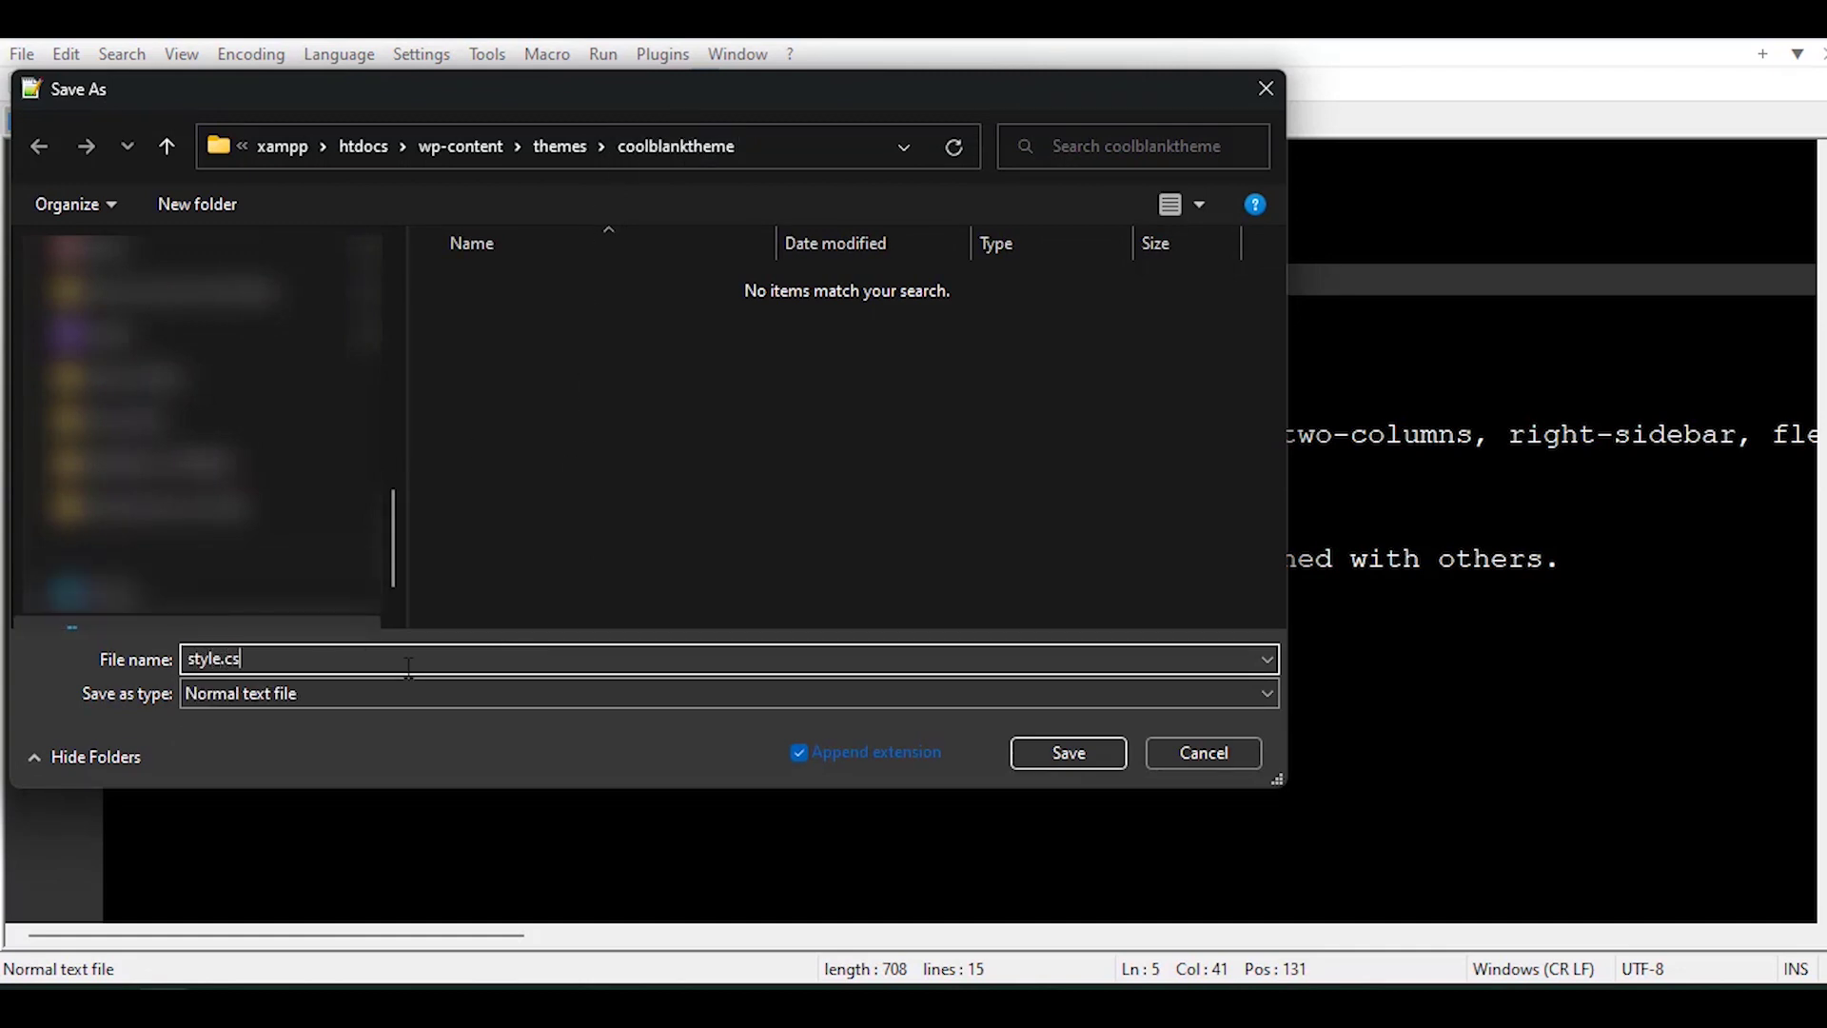
pyautogui.write('s')
pyautogui.click(1068, 753)
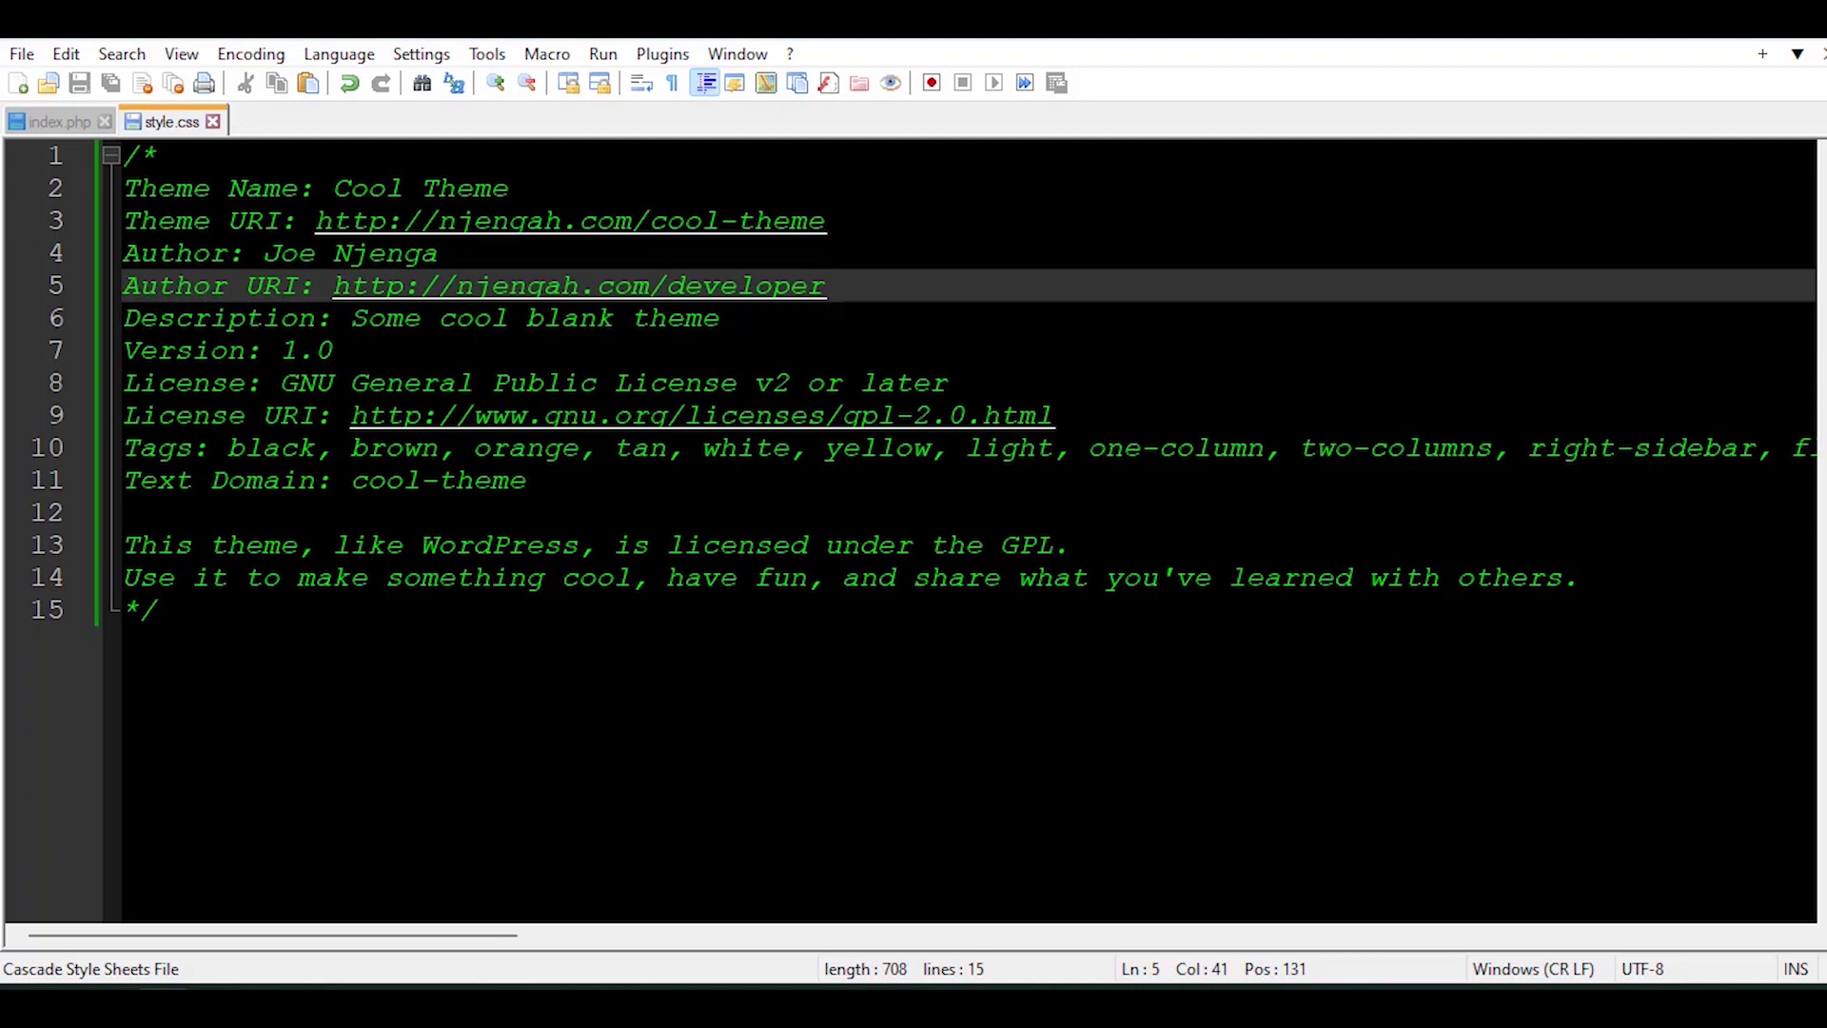
# - Write a new file containing <?php and the comment '// Functions theme file'
pyautogui.hotkey('ctrl', 'n')
pyautogui.write('<>')
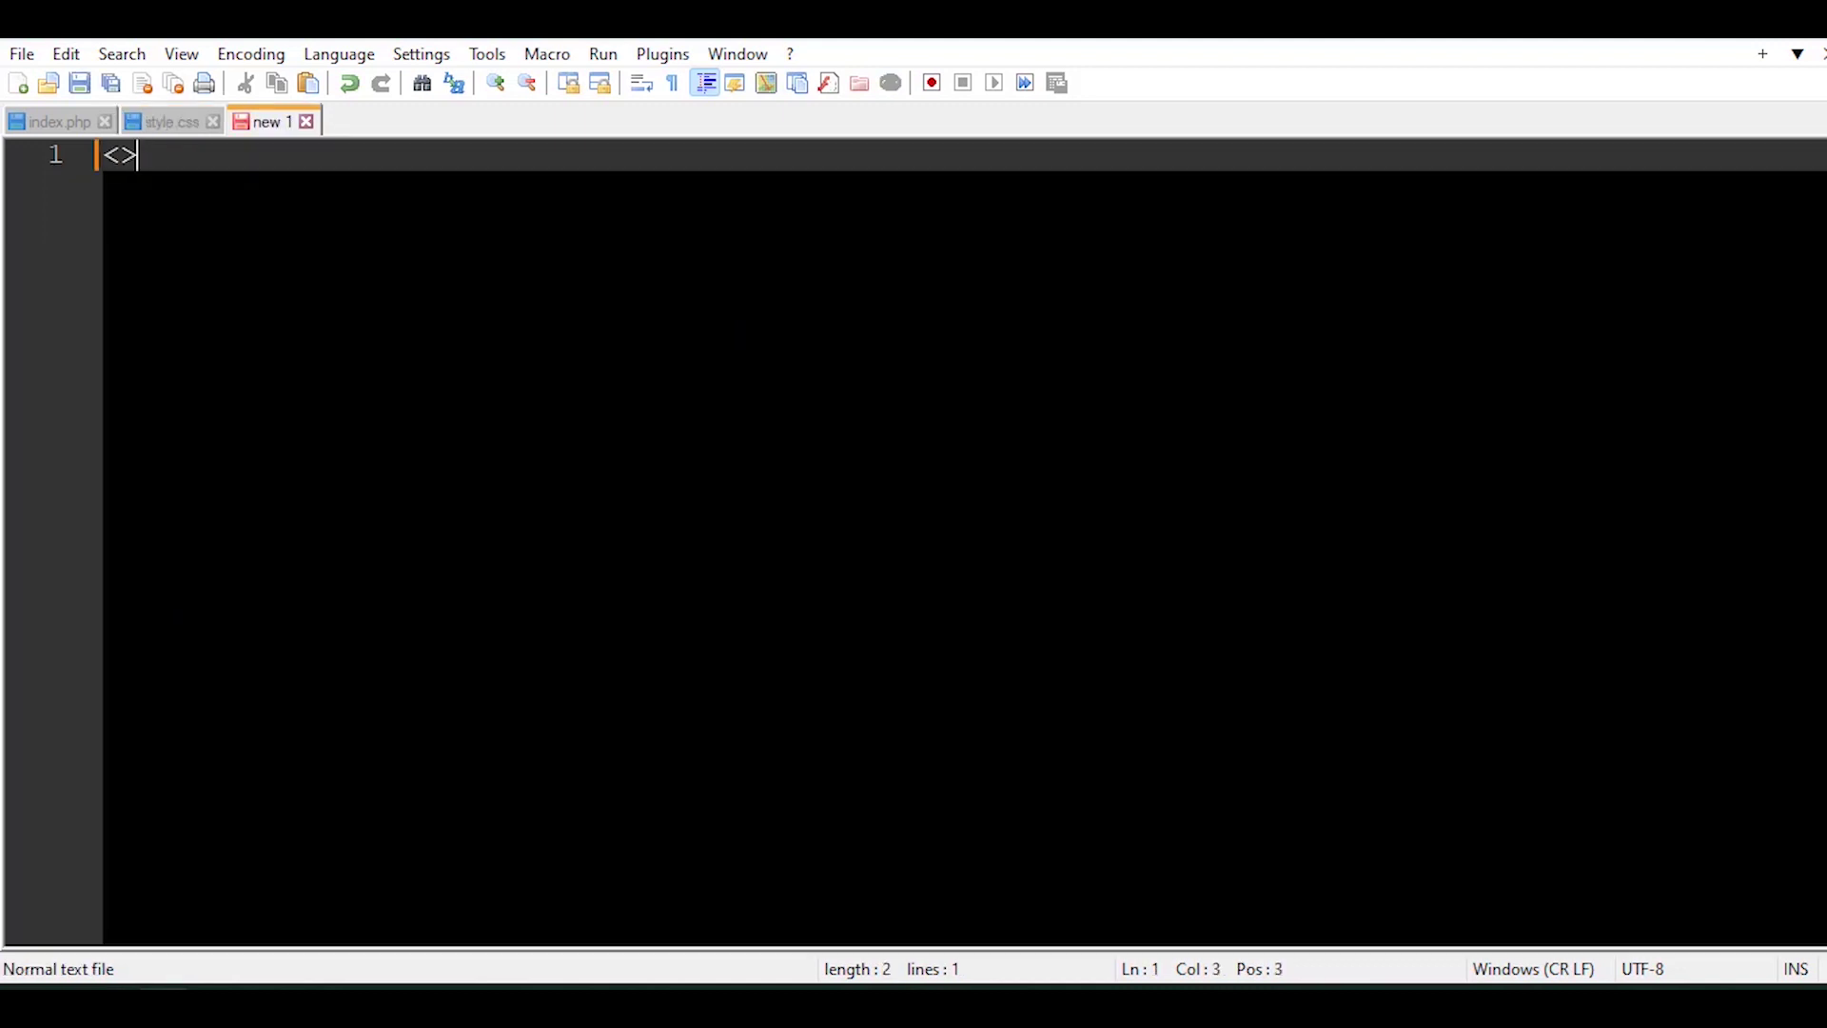
pyautogui.write('php')
pyautogui.press('Return')
pyautogui.press('Return')
pyautogui.write('// ')
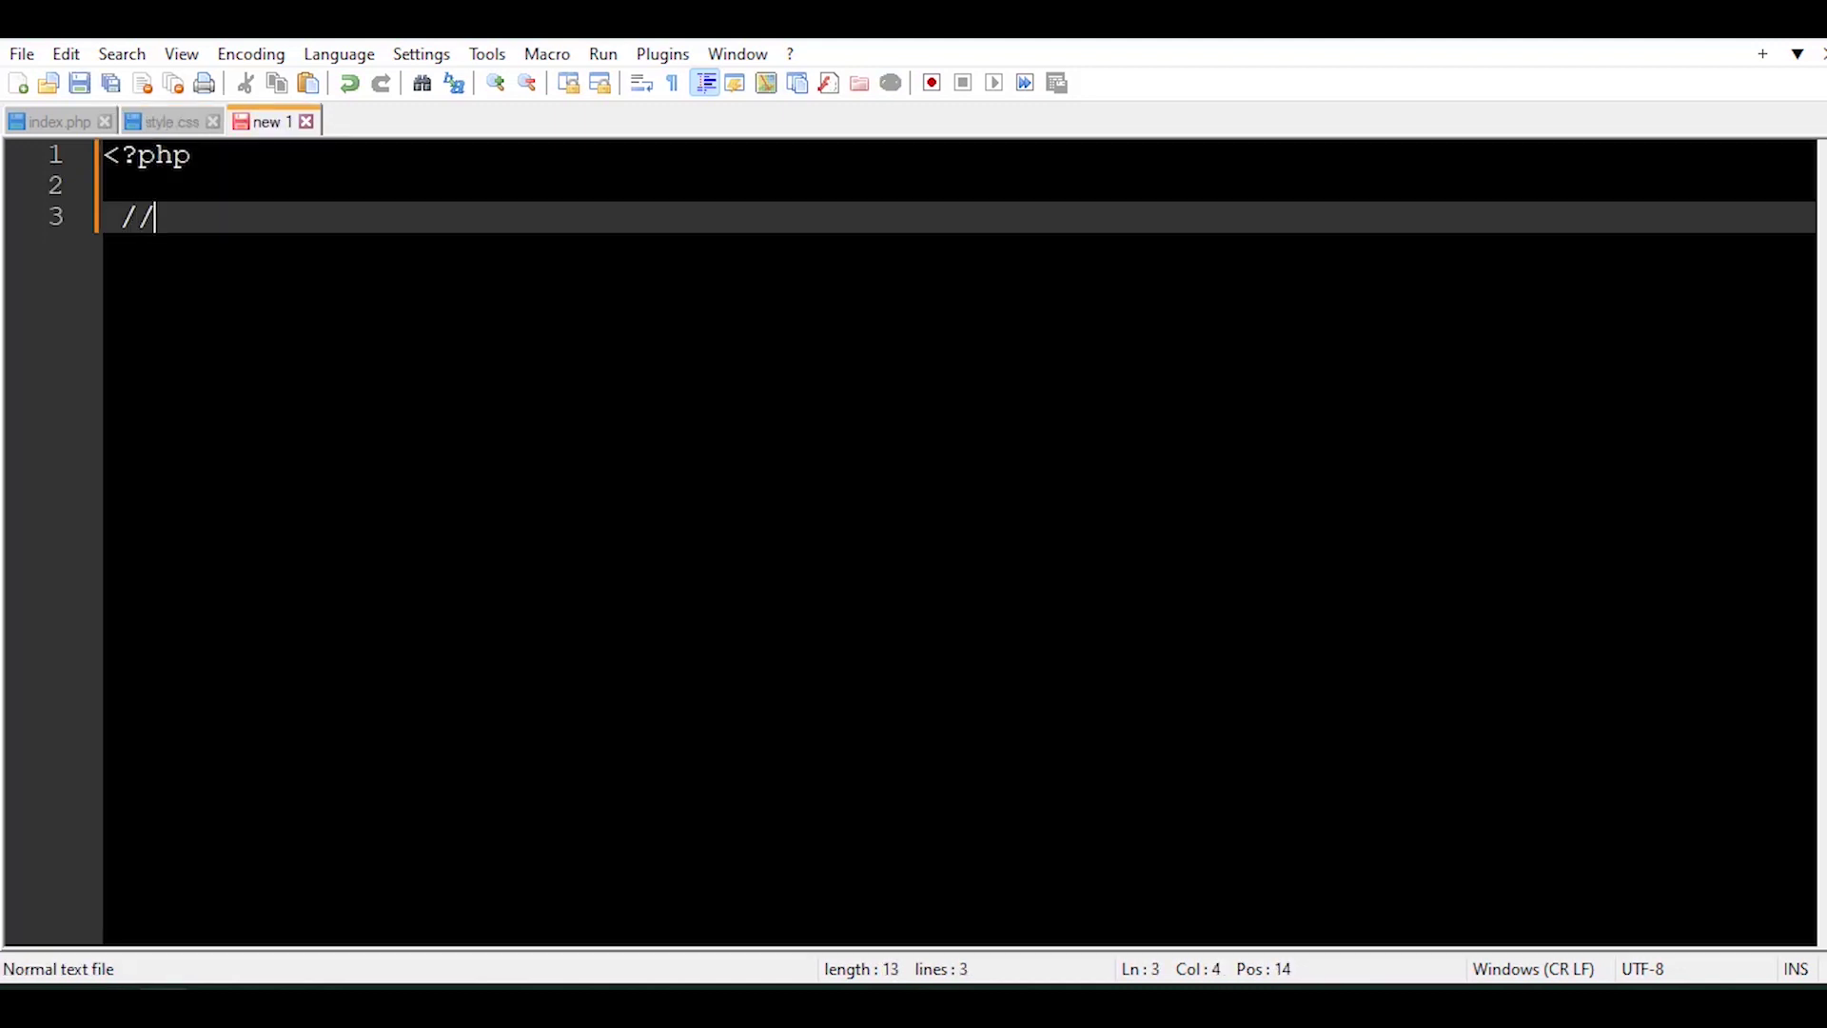
pyautogui.write('functions theme file')
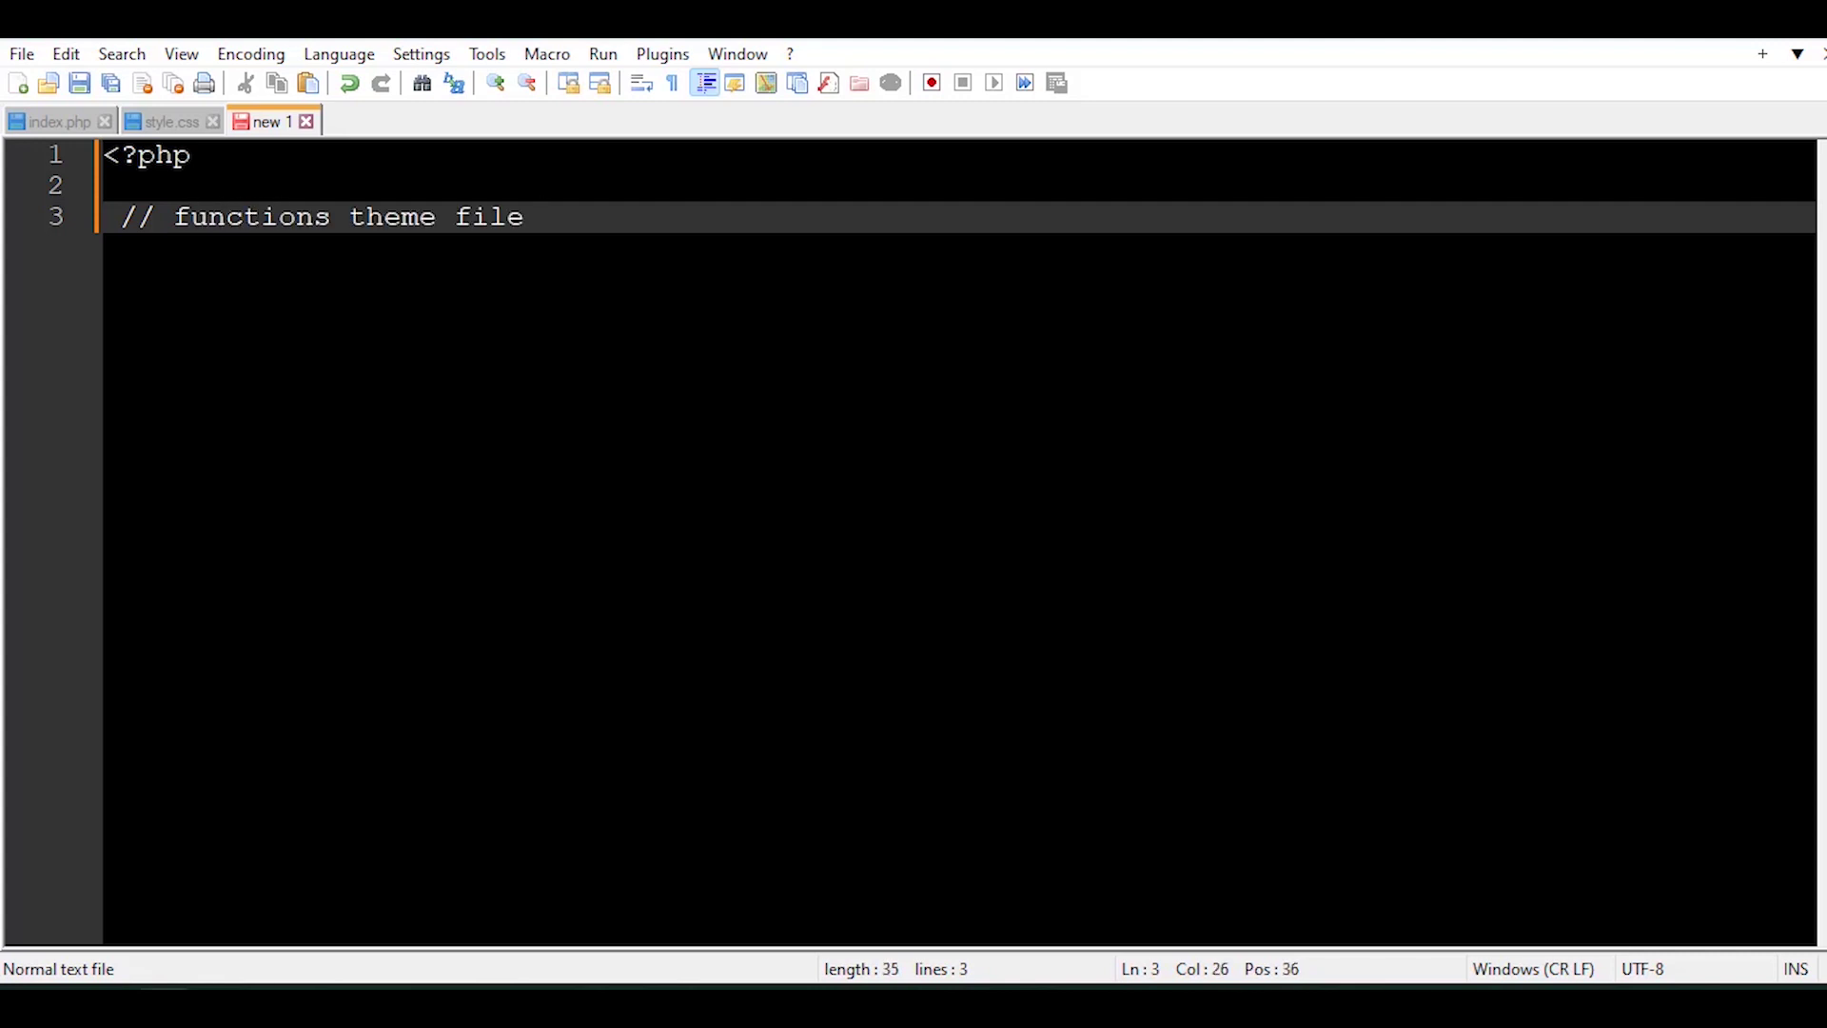
pyautogui.moveTo(190, 218); pyautogui.dragTo(172, 218)
pyautogui.press('BackSpace')
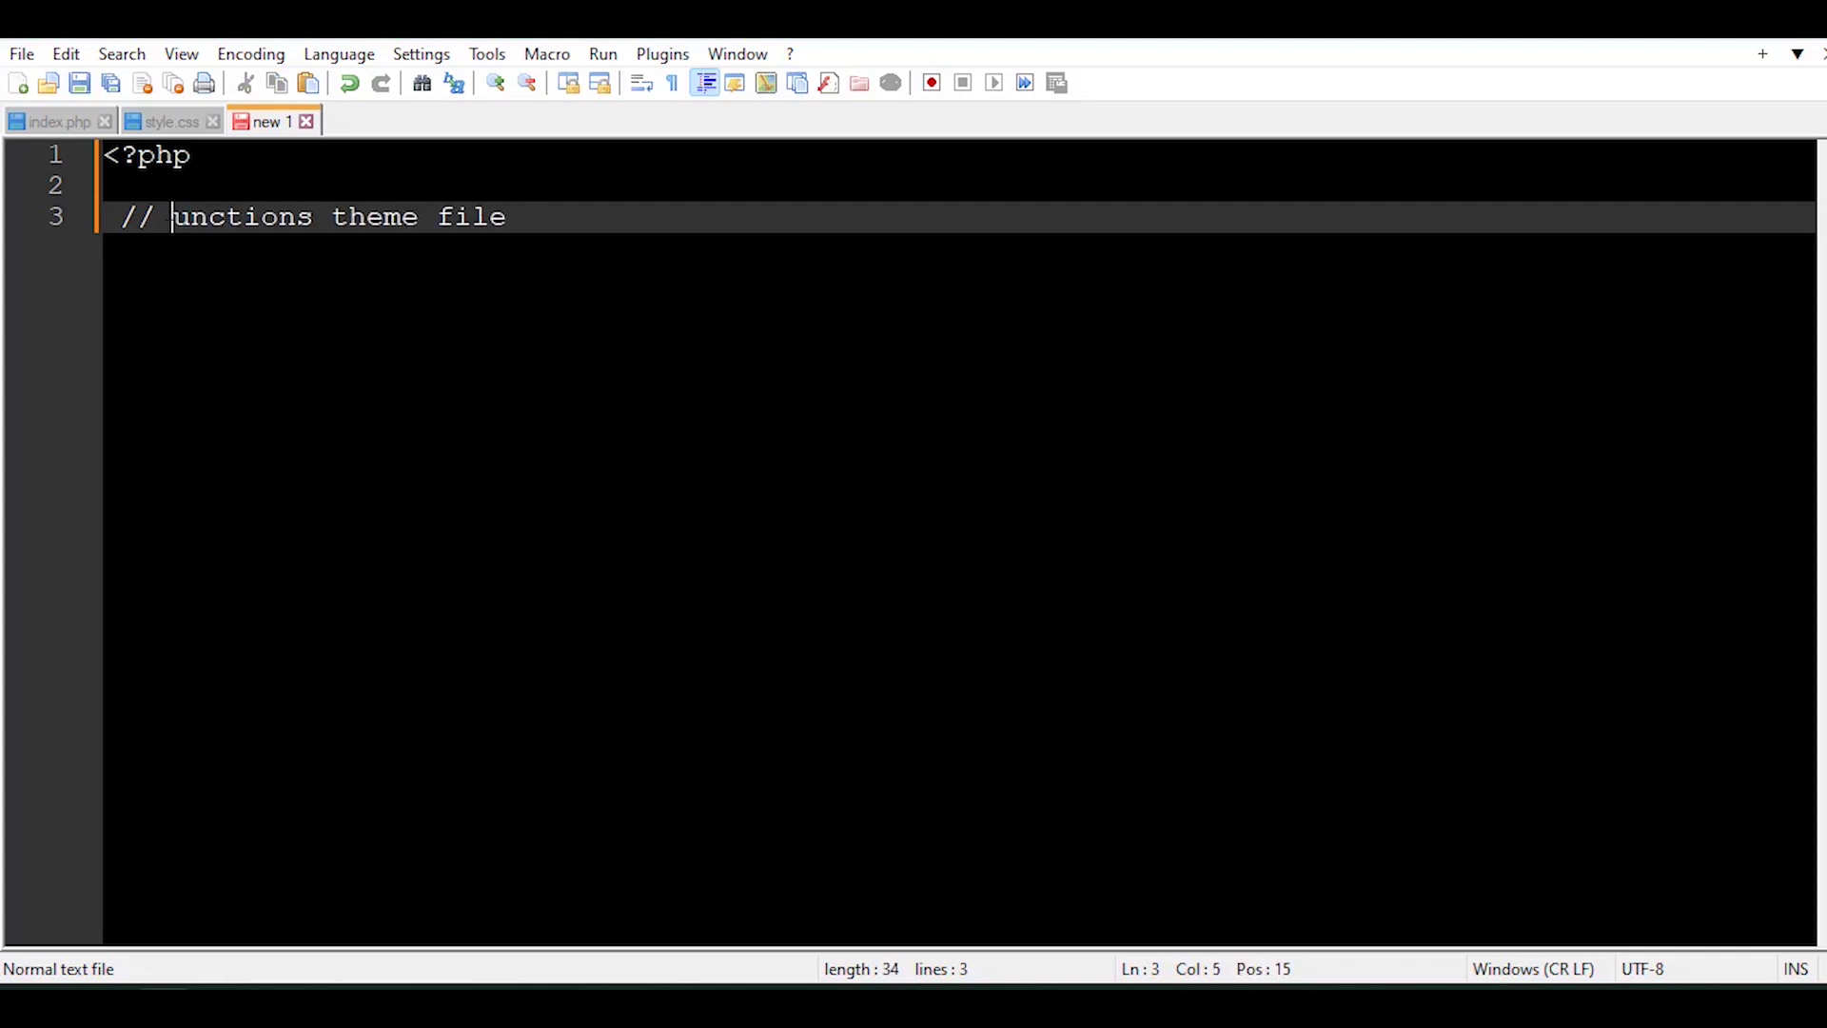
pyautogui.write('F')
pyautogui.press('End')
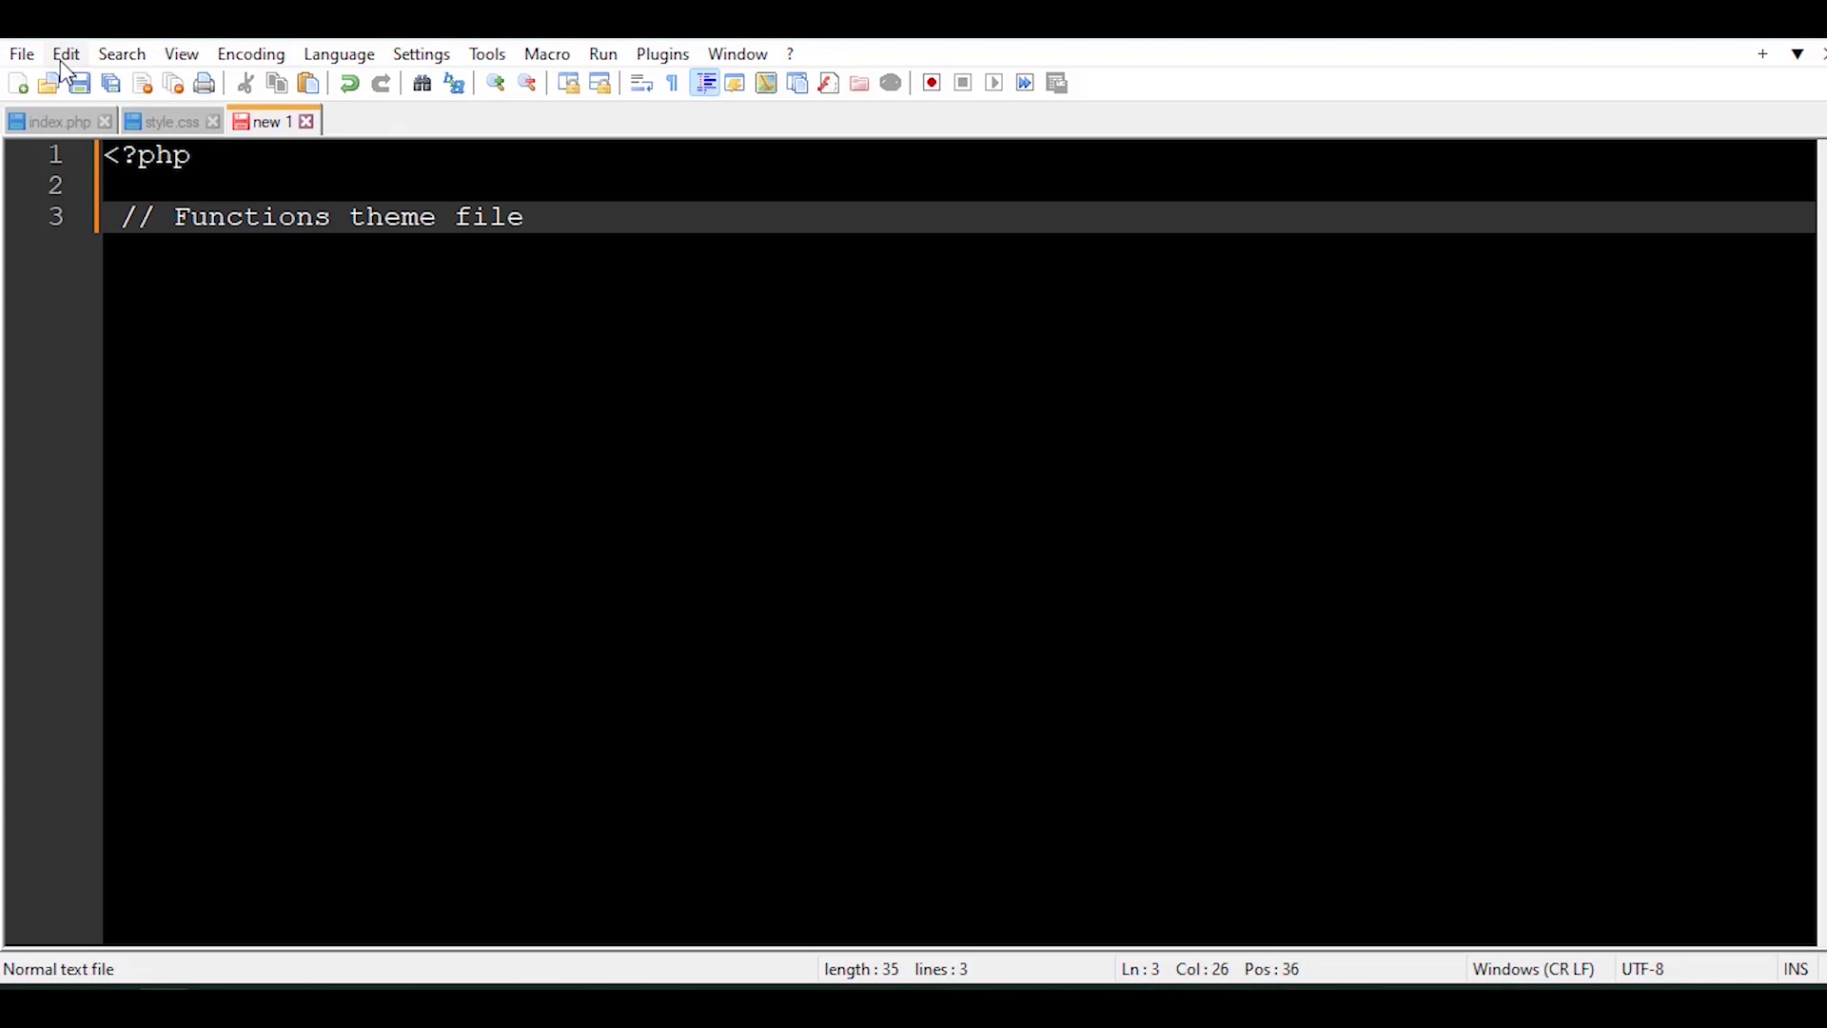
# - Save the new file as functions.php in the coolblanktheme folder
pyautogui.click(23, 54)
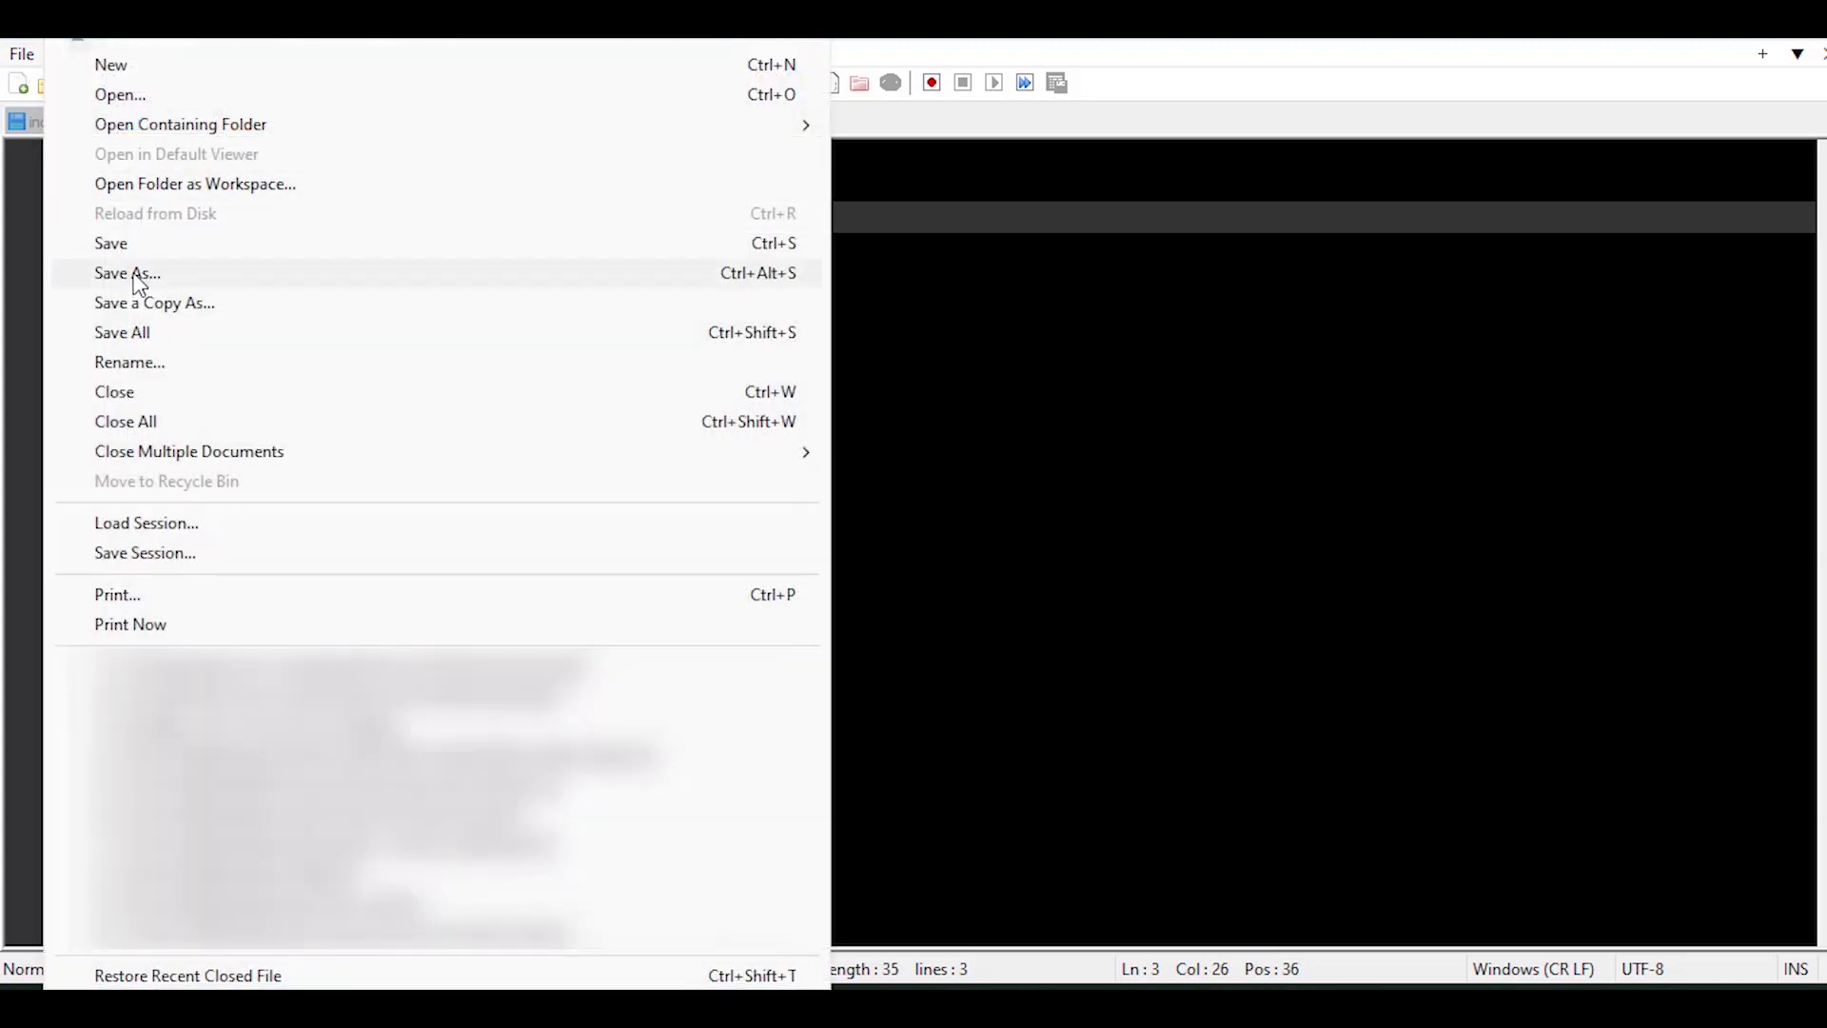
pyautogui.click(138, 273)
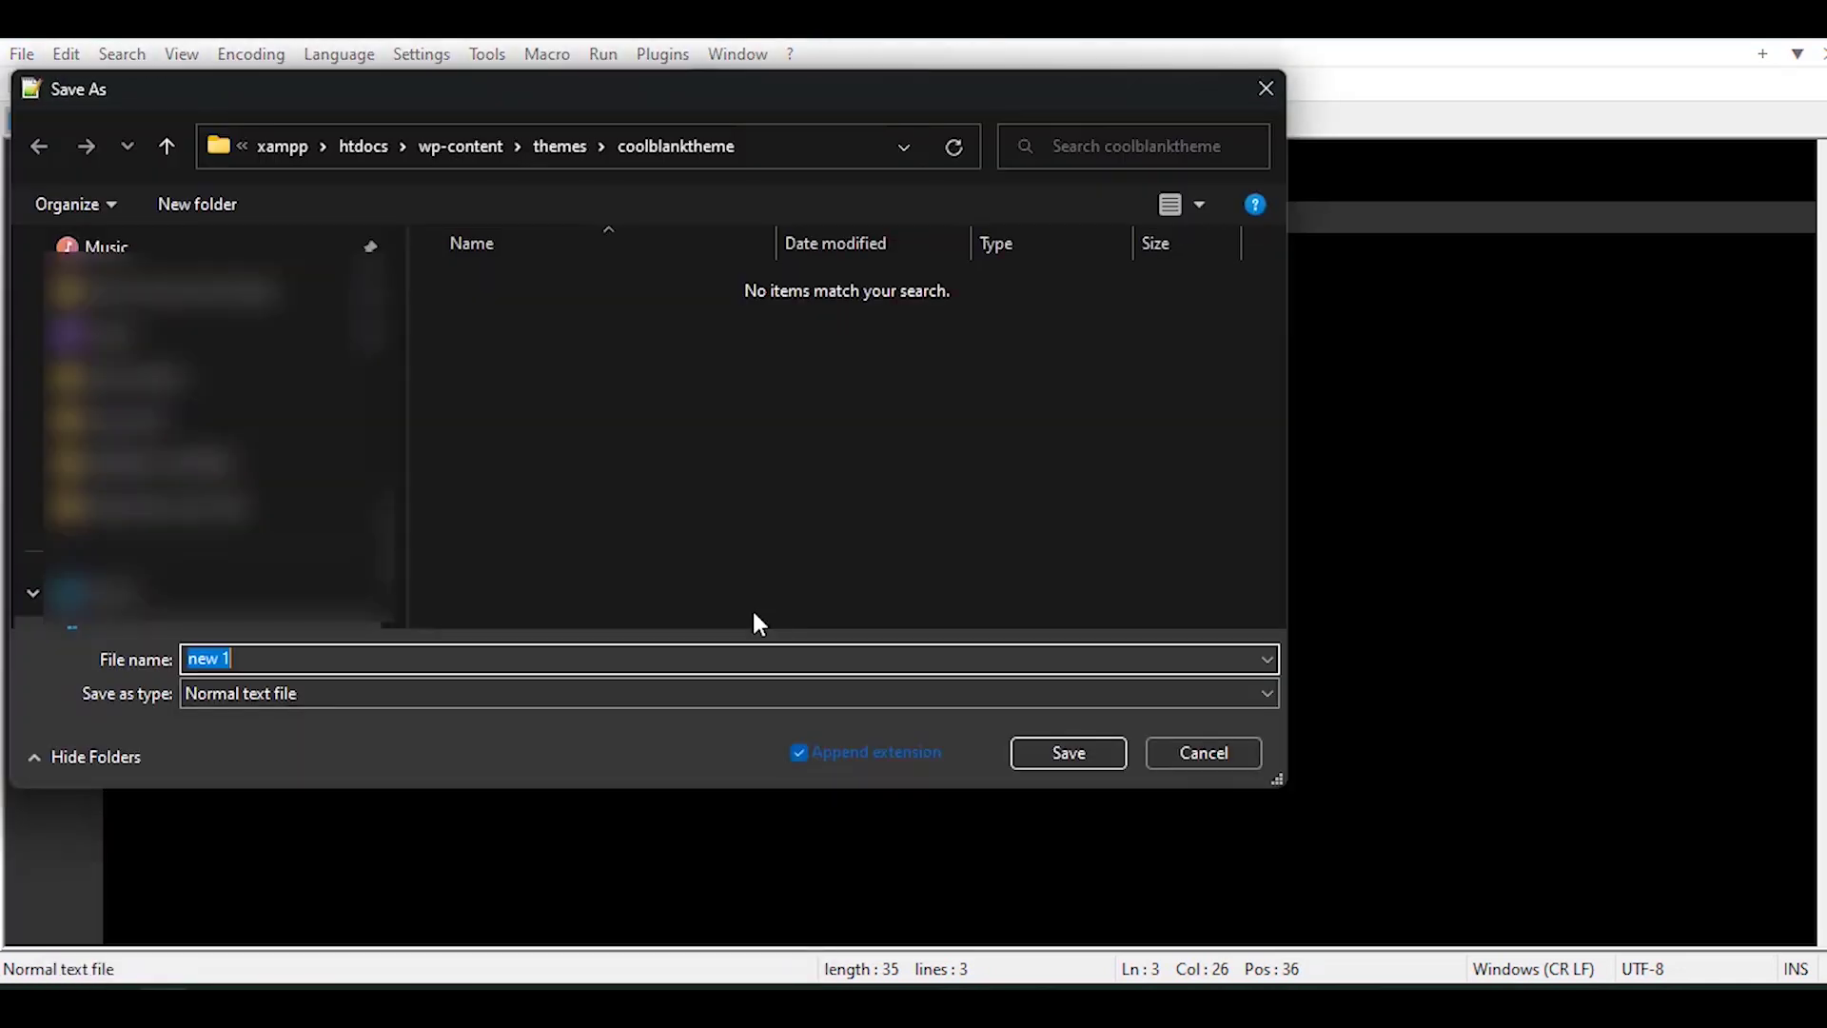
pyautogui.write('functions.php')
pyautogui.press('Return')
pyautogui.click(381, 908)
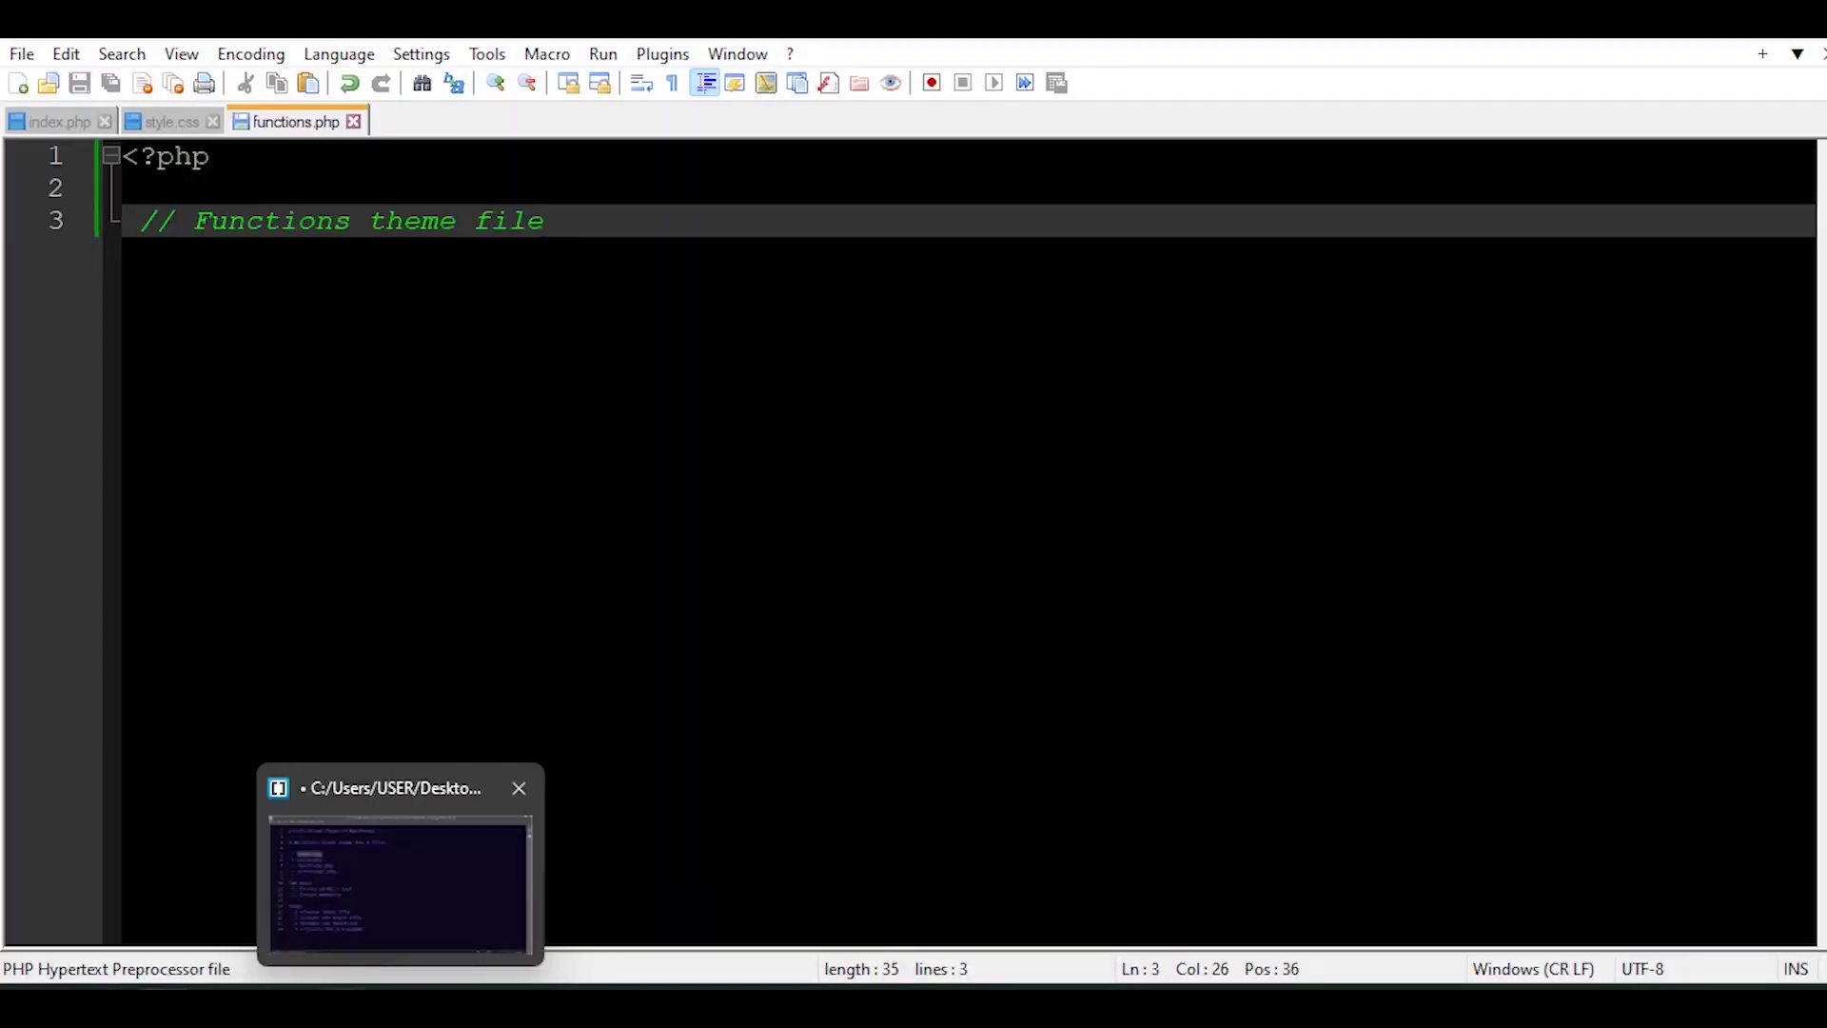
# - Reload the Themes page and open Cool Theme's details: version 1.0, author Joe Njenga
pyautogui.click(144, 885)
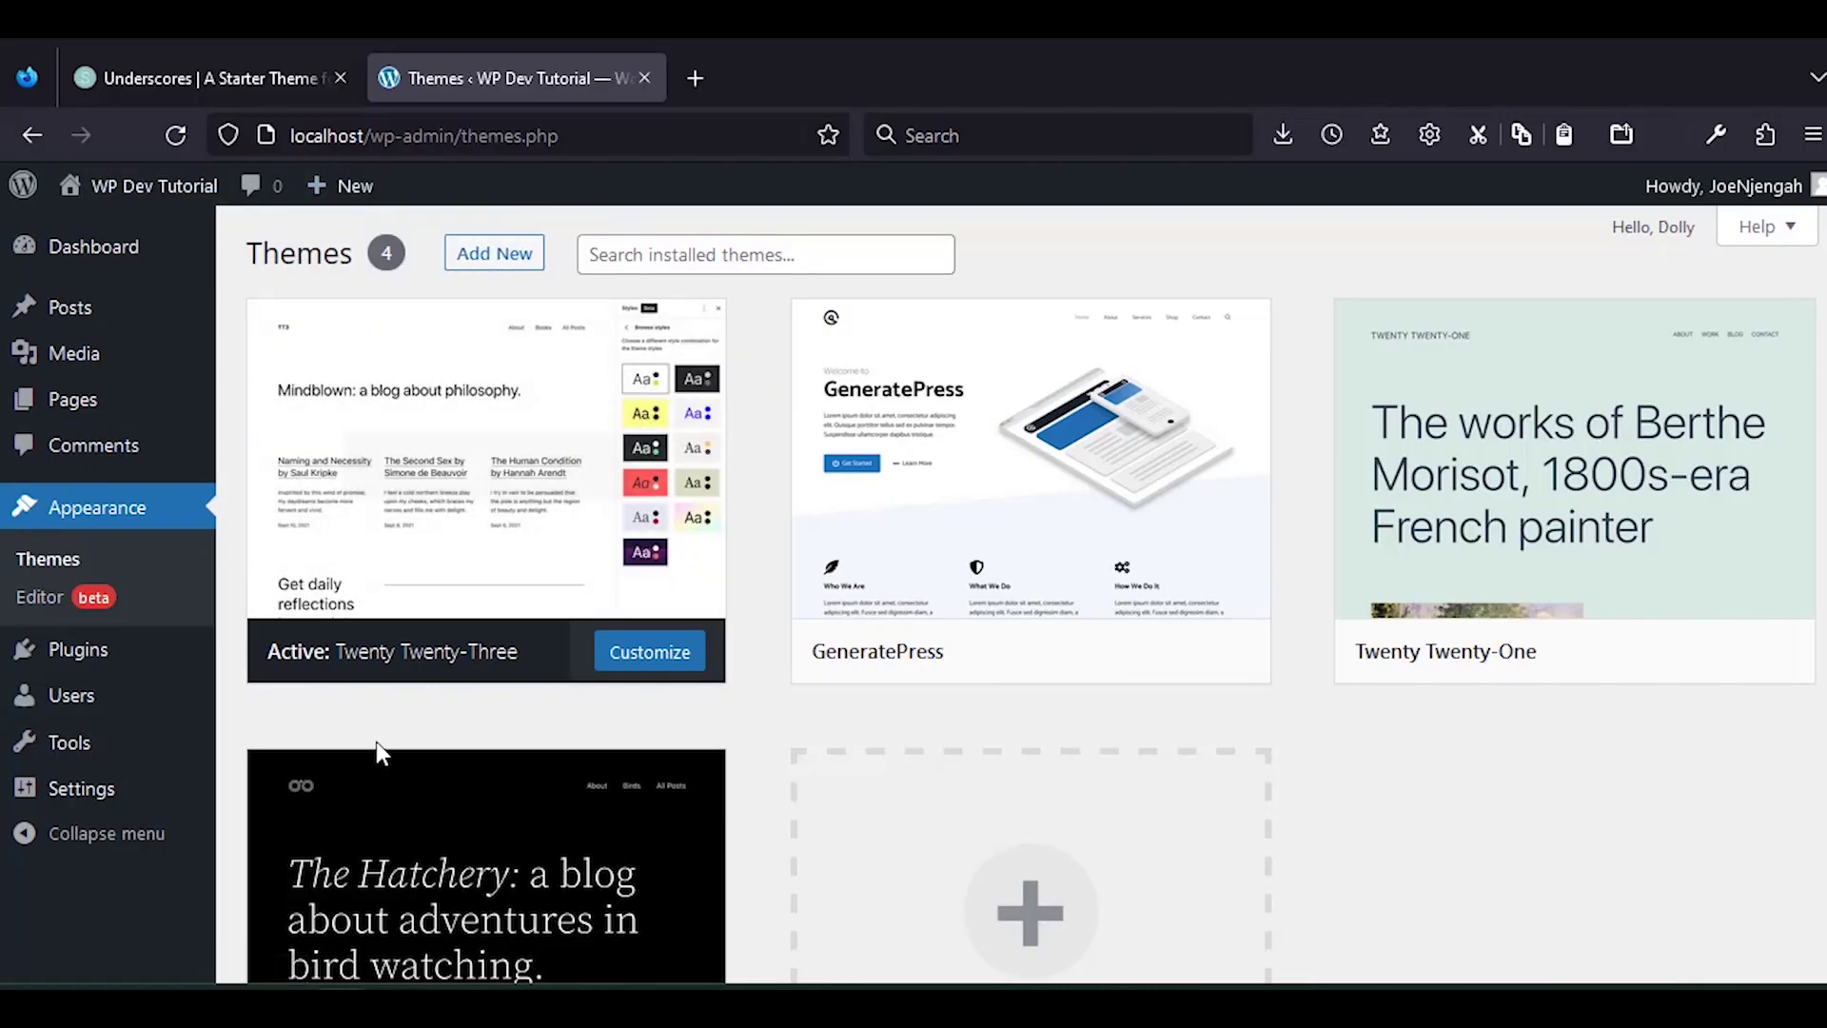
pyautogui.click(337, 78)
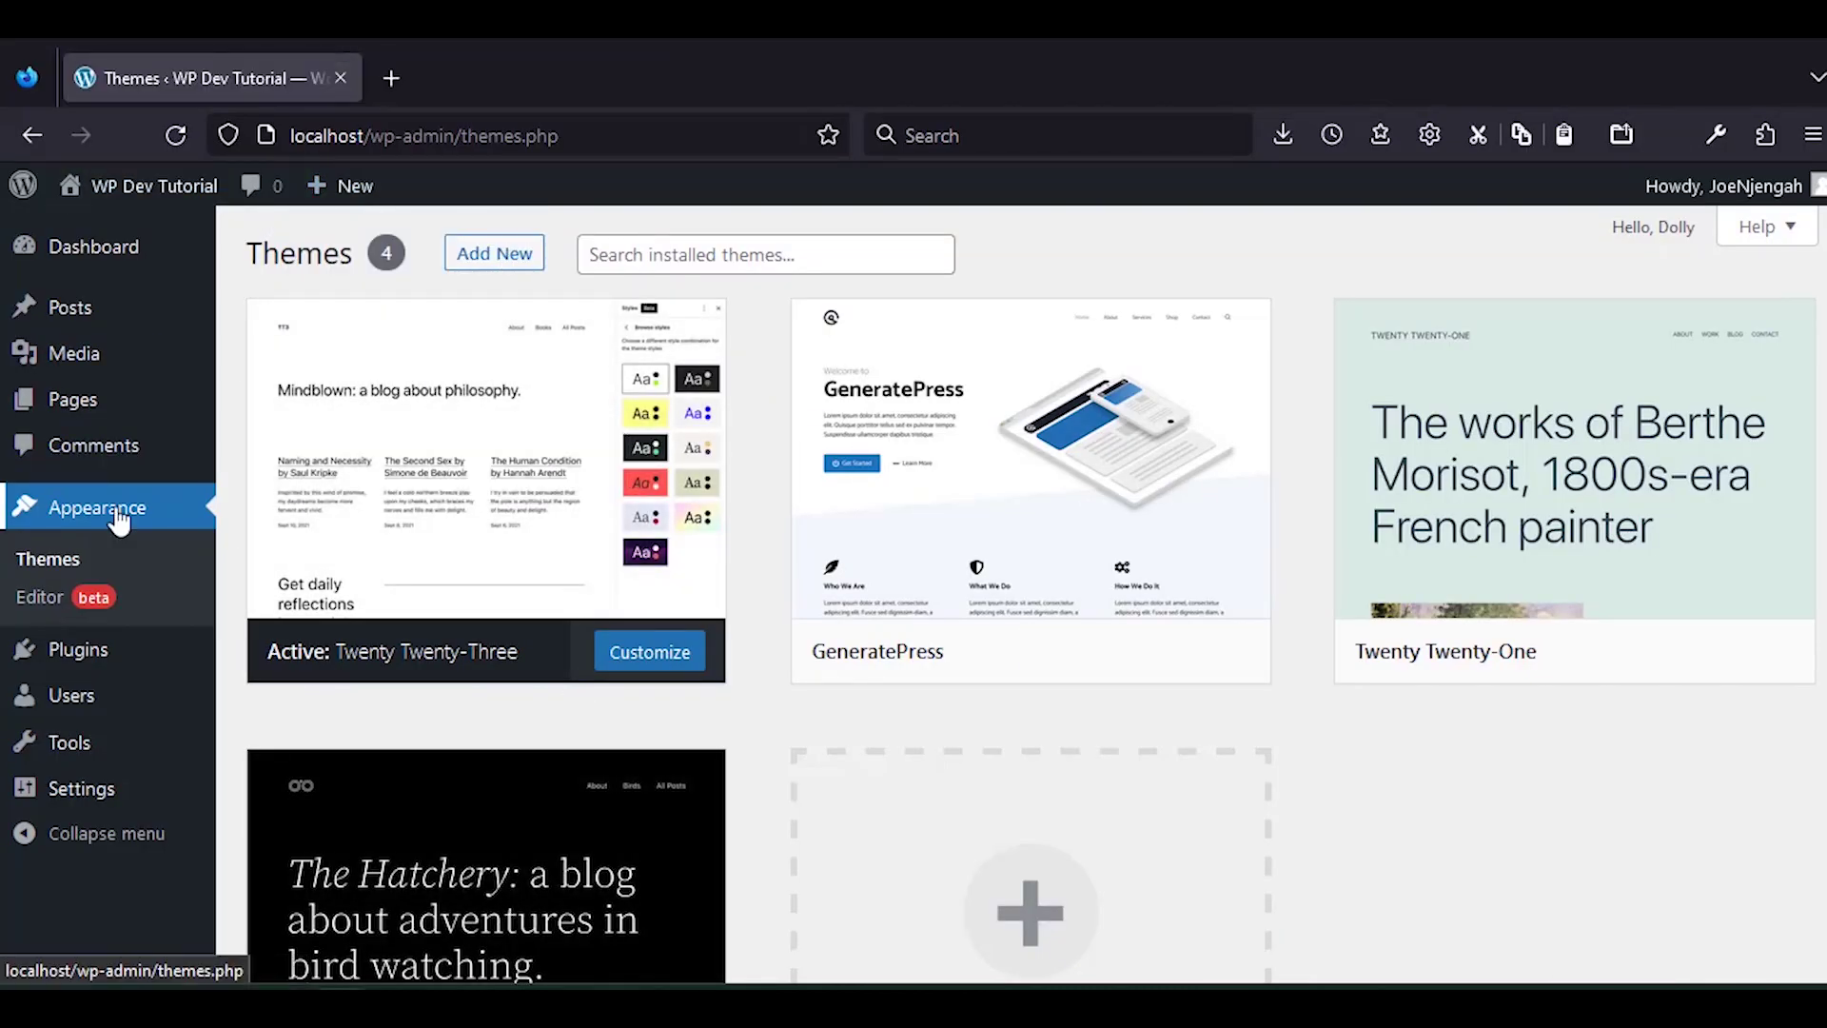
pyautogui.click(116, 511)
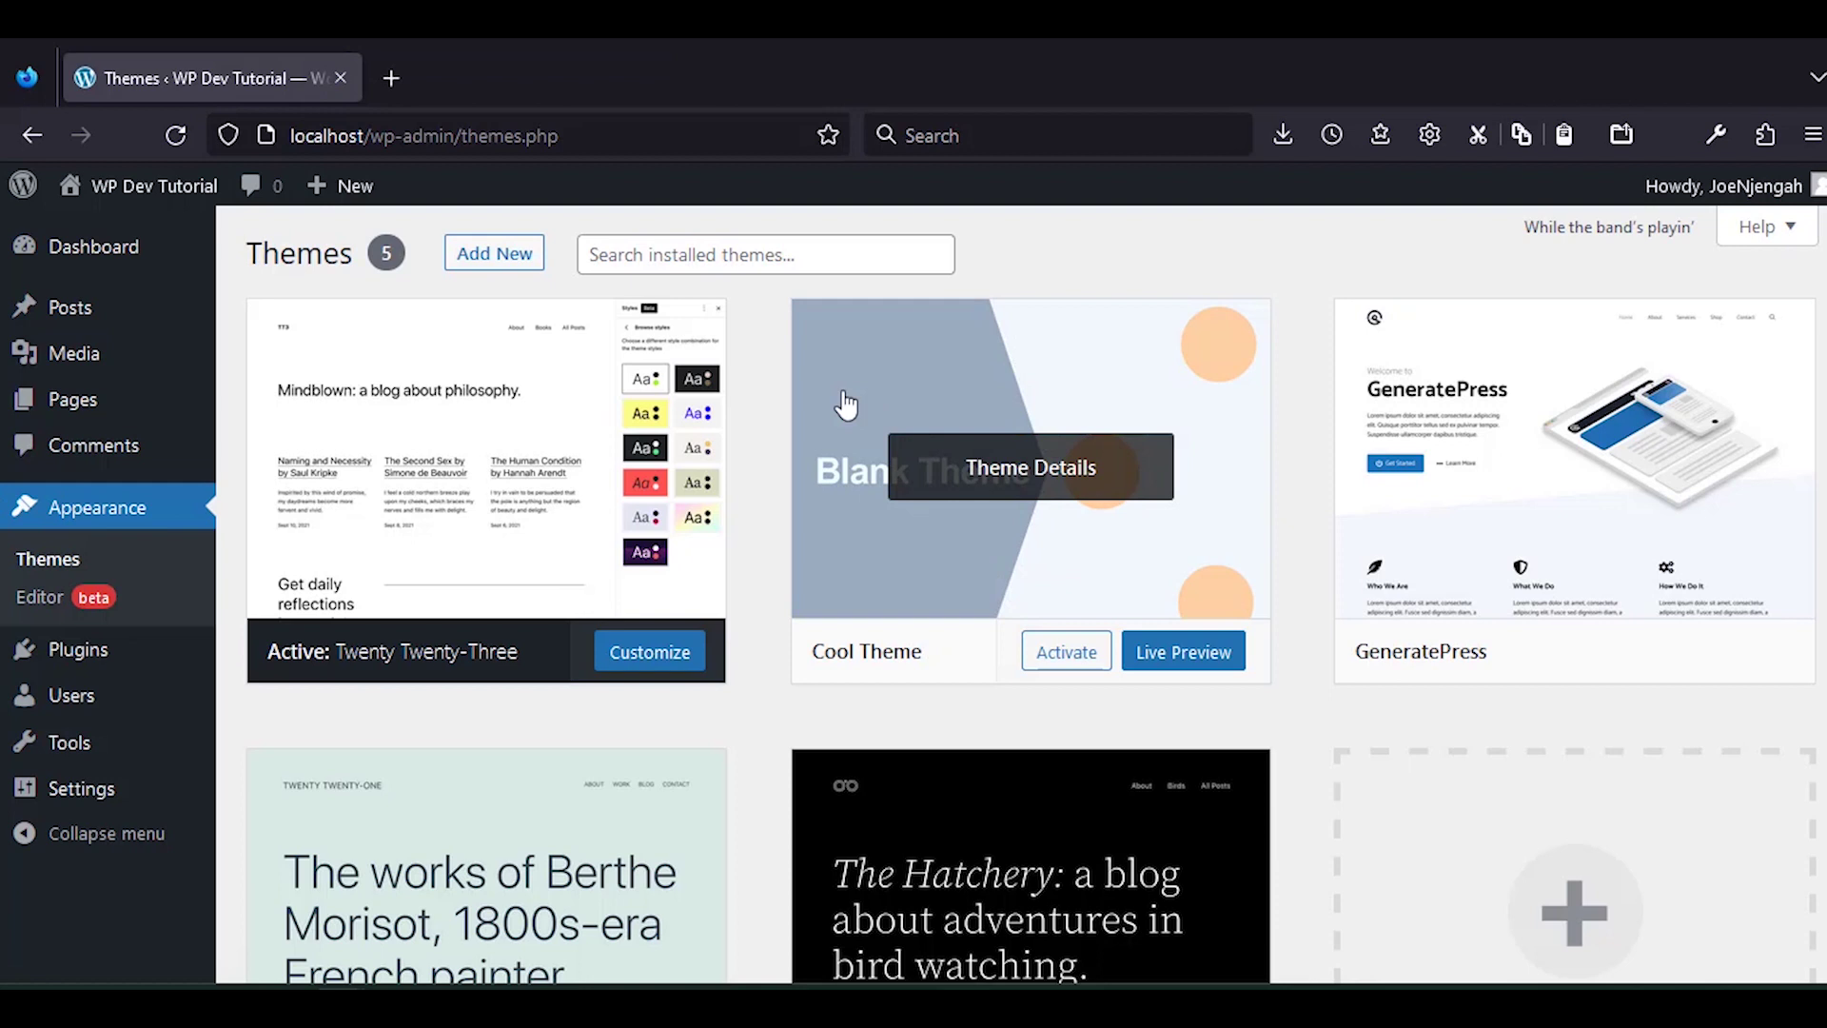
pyautogui.click(1017, 434)
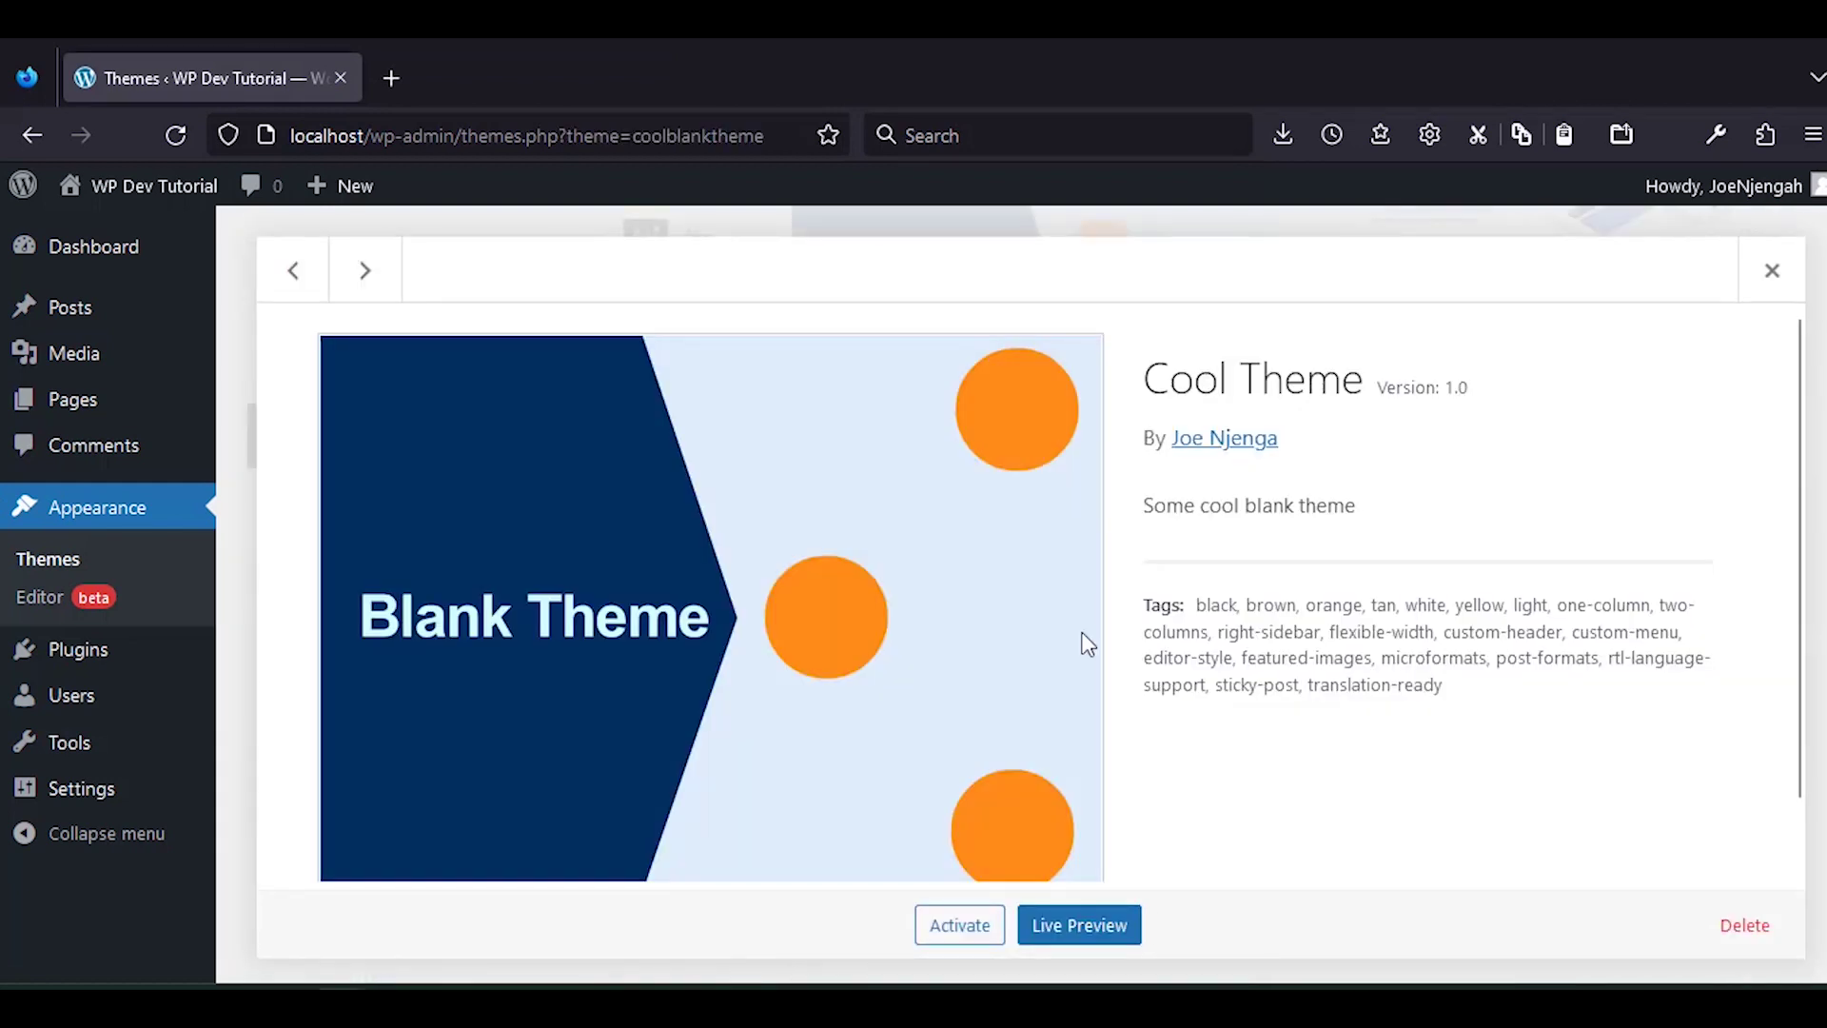
pyautogui.scroll(-1, 1392, 501)
pyautogui.scroll(1, 1385, 523)
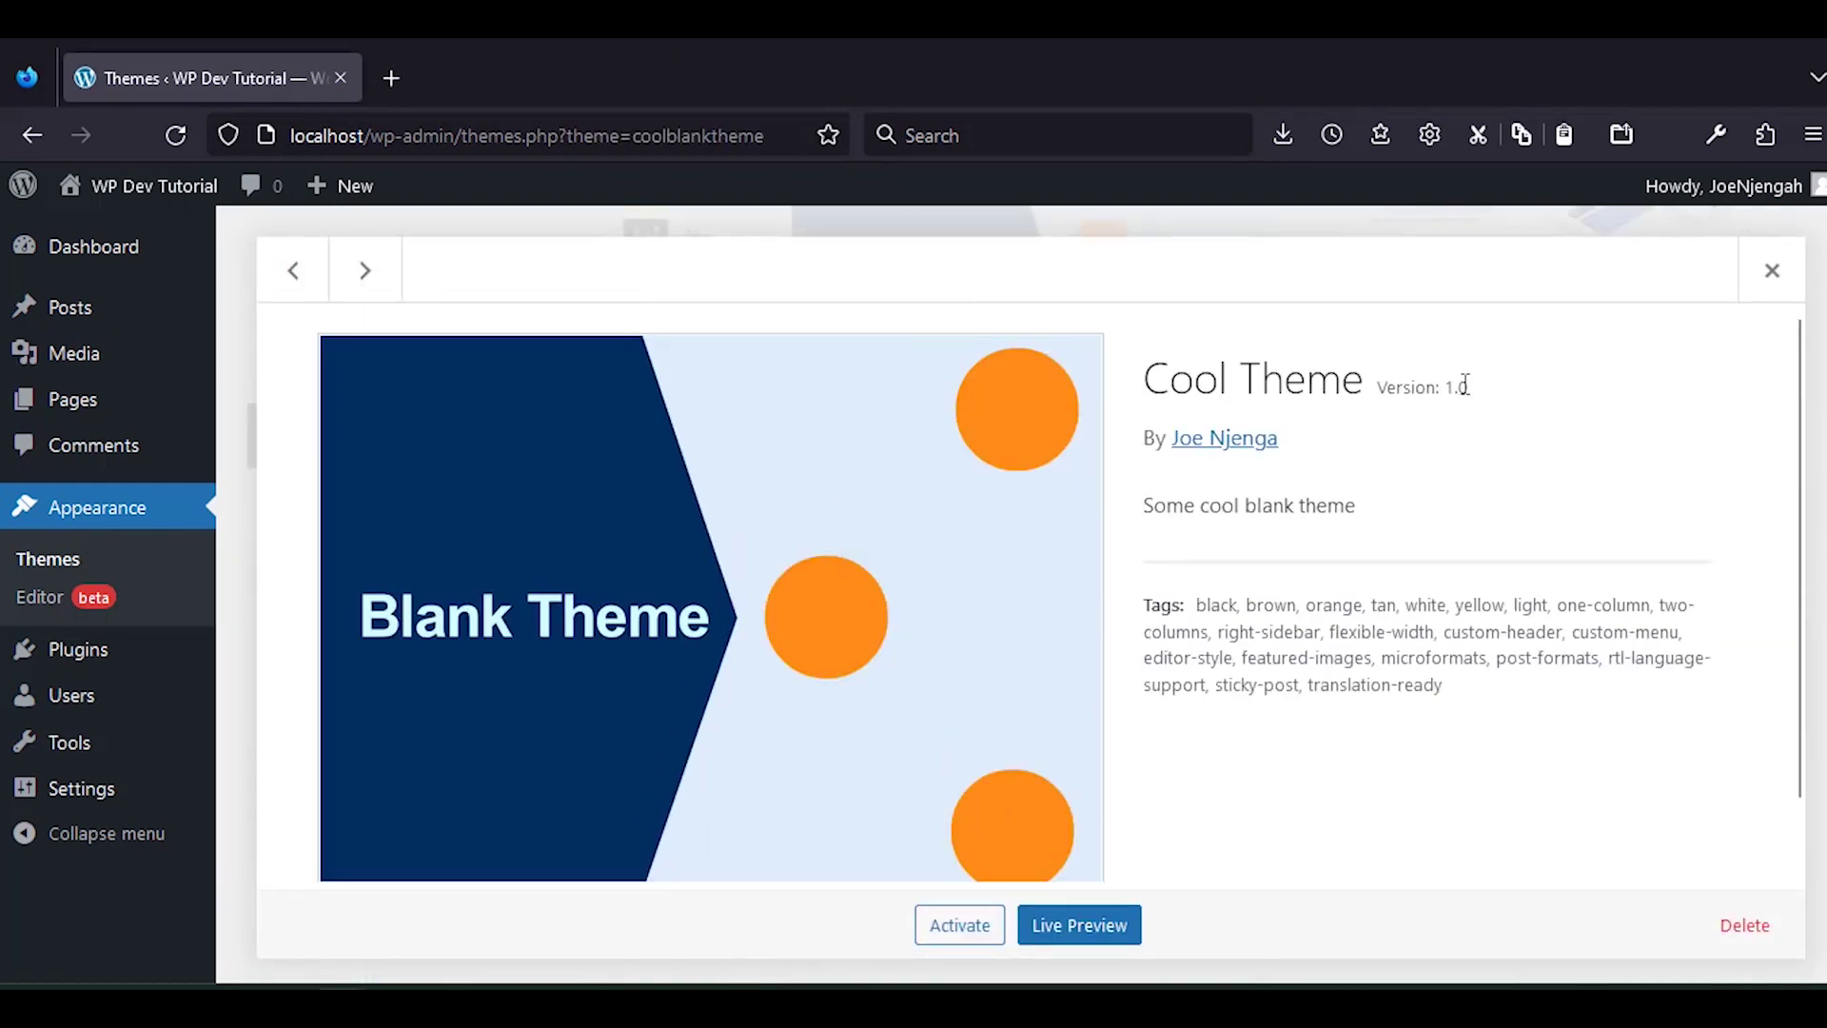